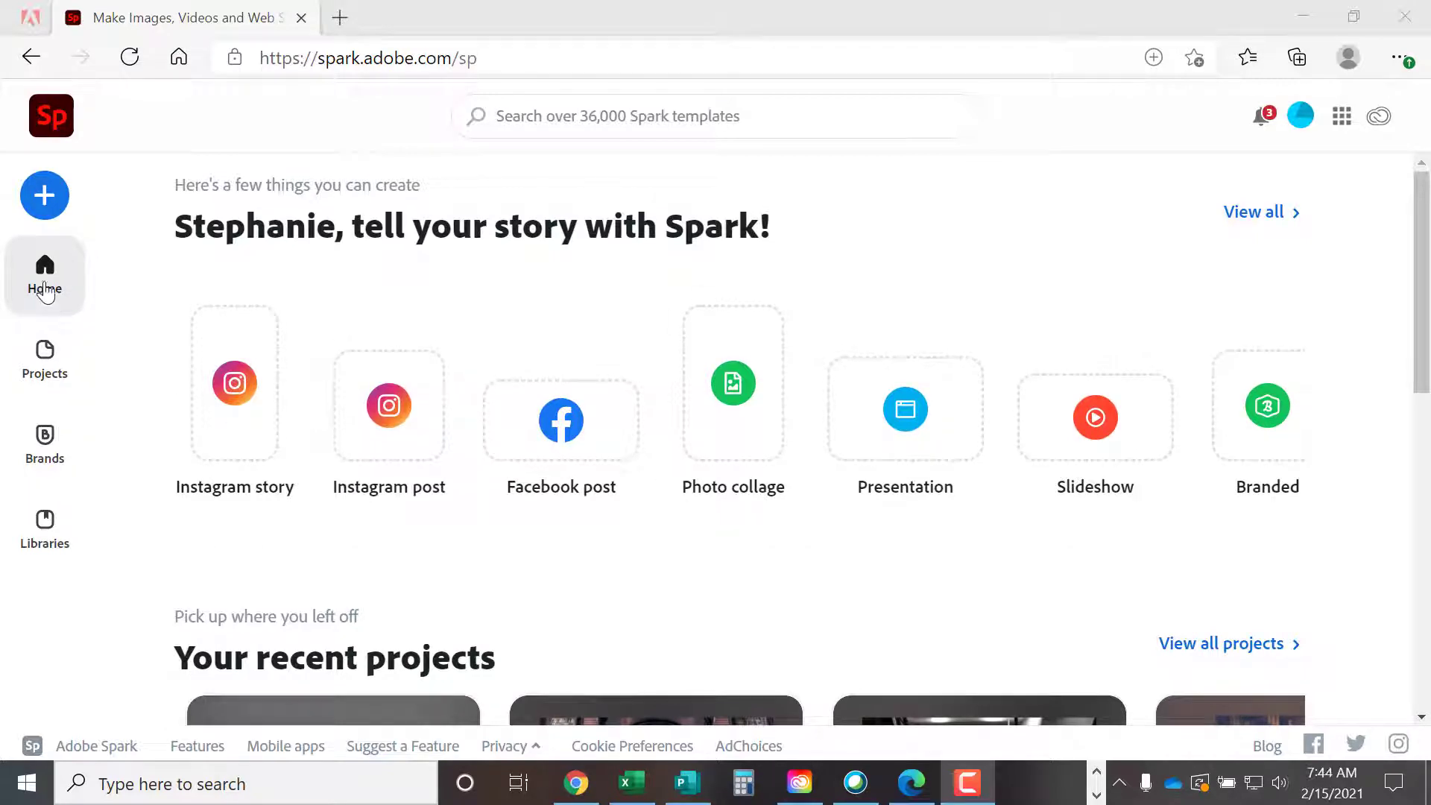
Look over the available project types, the existing projects and the saved brands.
{"action": "left_click", "coordinate": [46, 195]}
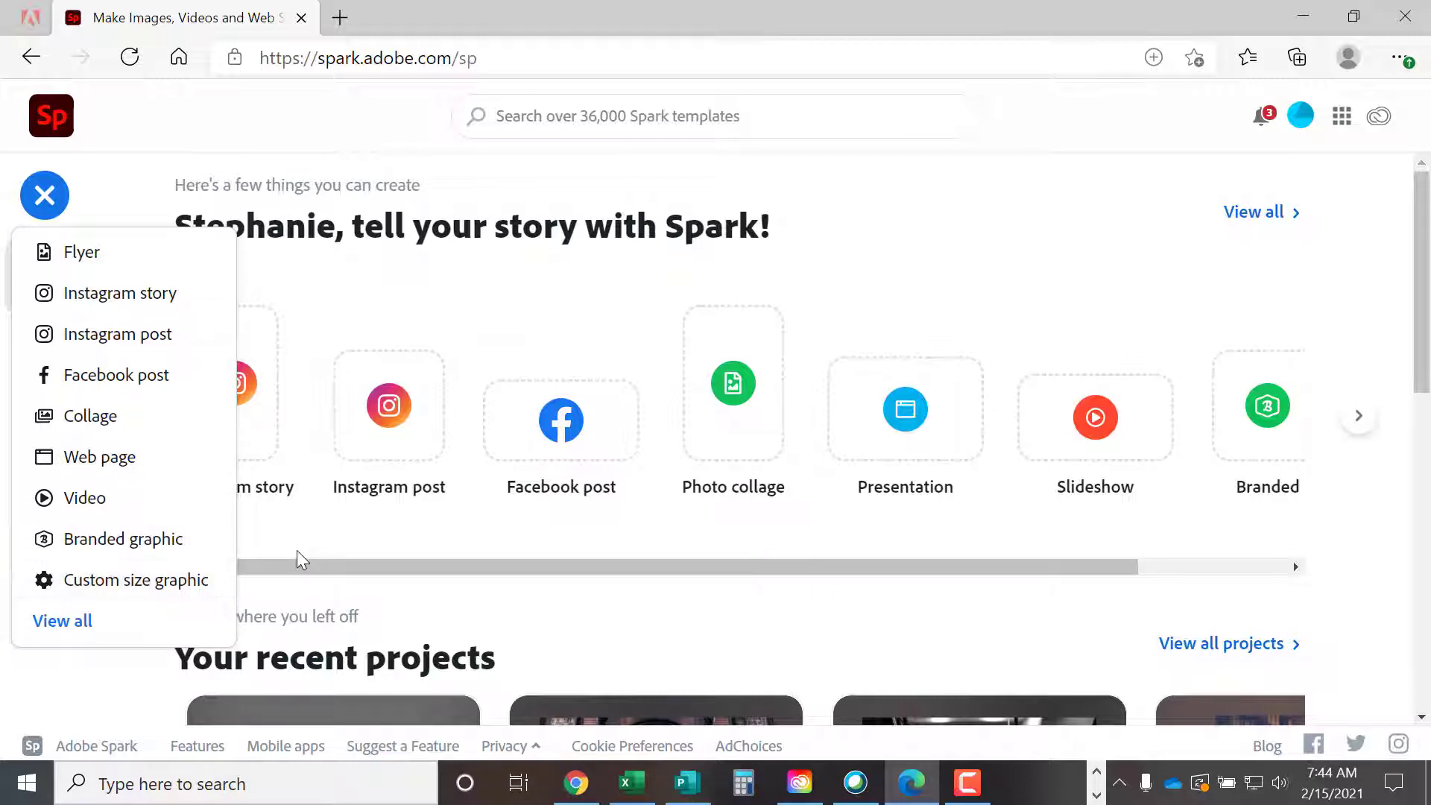
{"action": "left_click", "coordinate": [297, 552]}
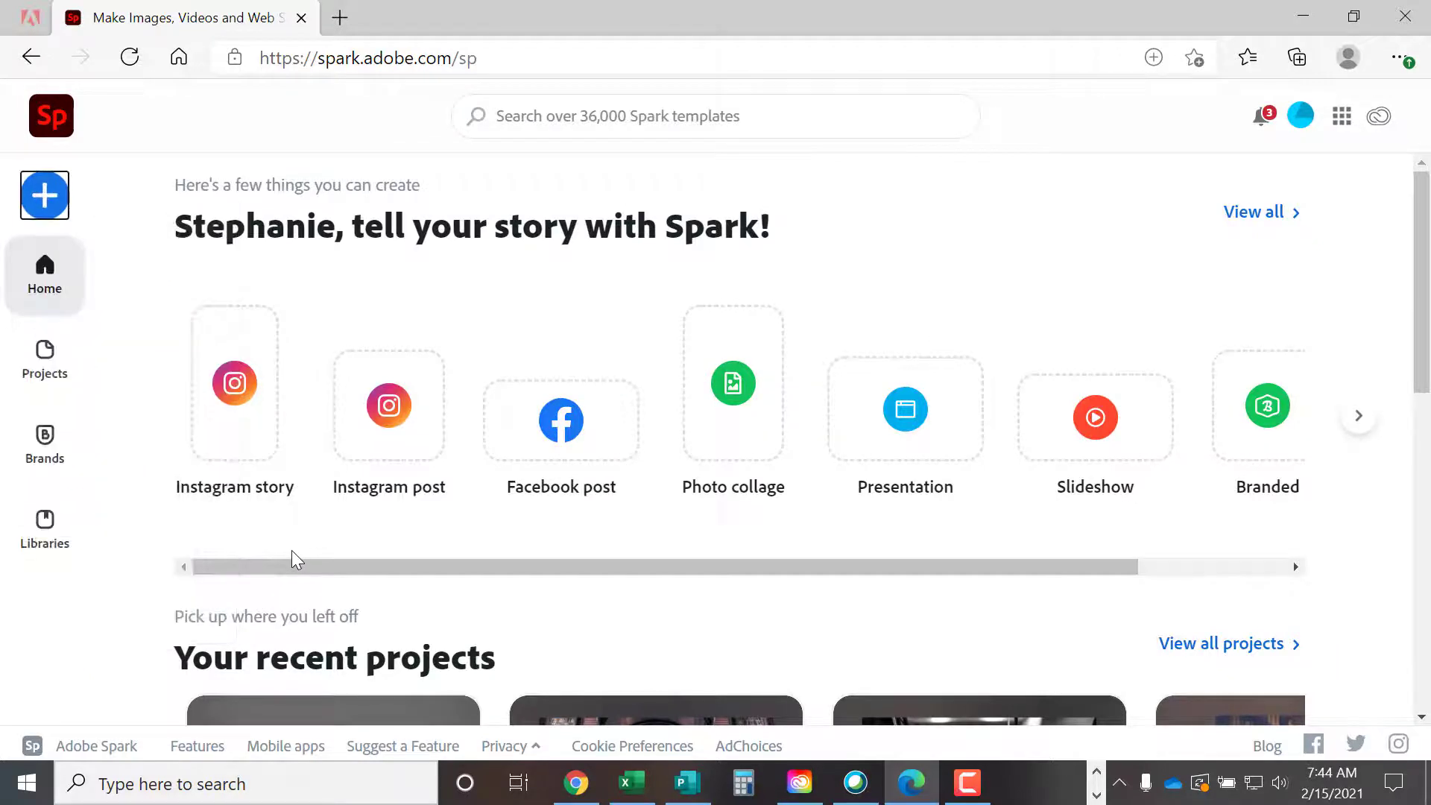
{"action": "left_click", "coordinate": [46, 365]}
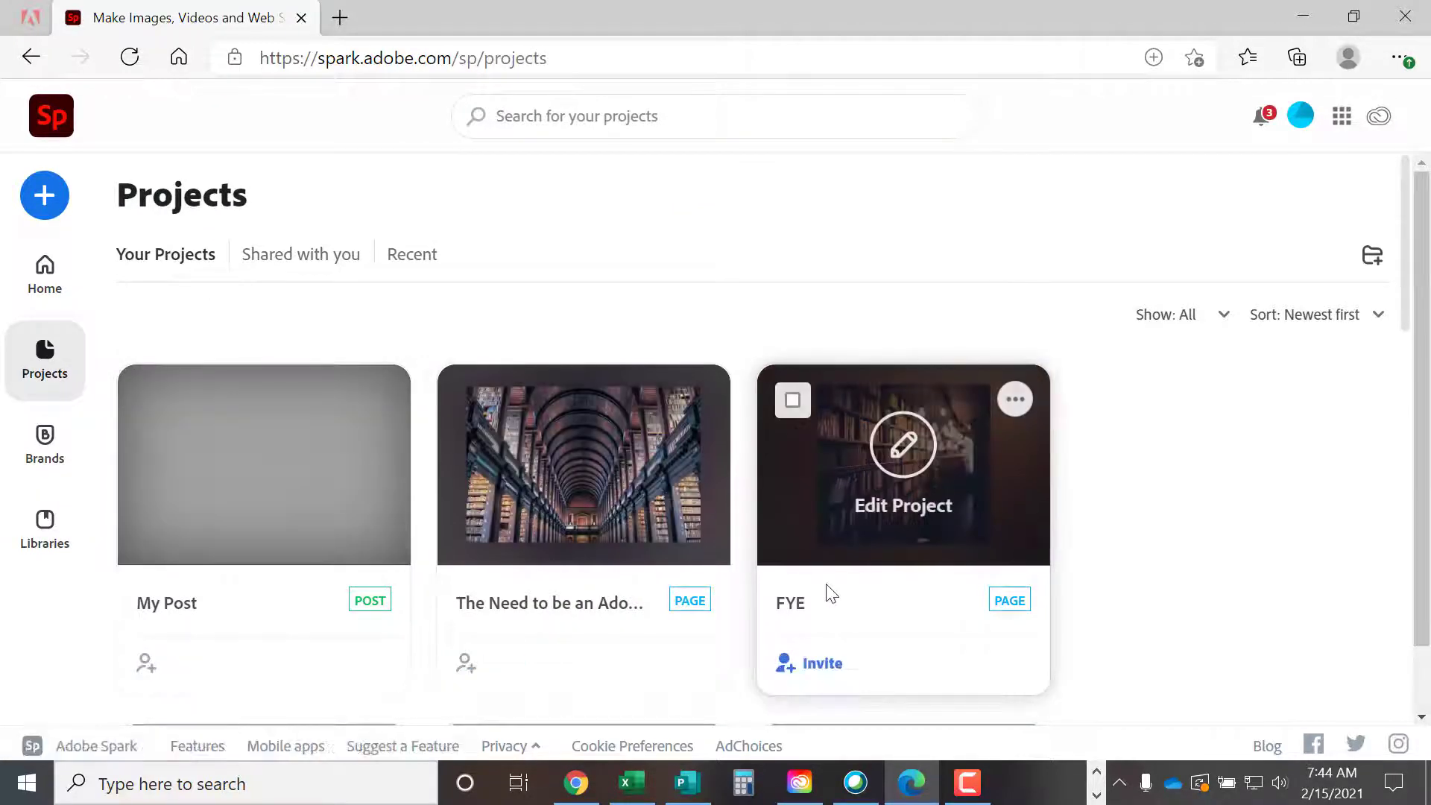
{"action": "scroll", "coordinate": [826, 594], "scroll_direction": "down", "scroll_amount": 2}
{"action": "left_click", "coordinate": [46, 462]}
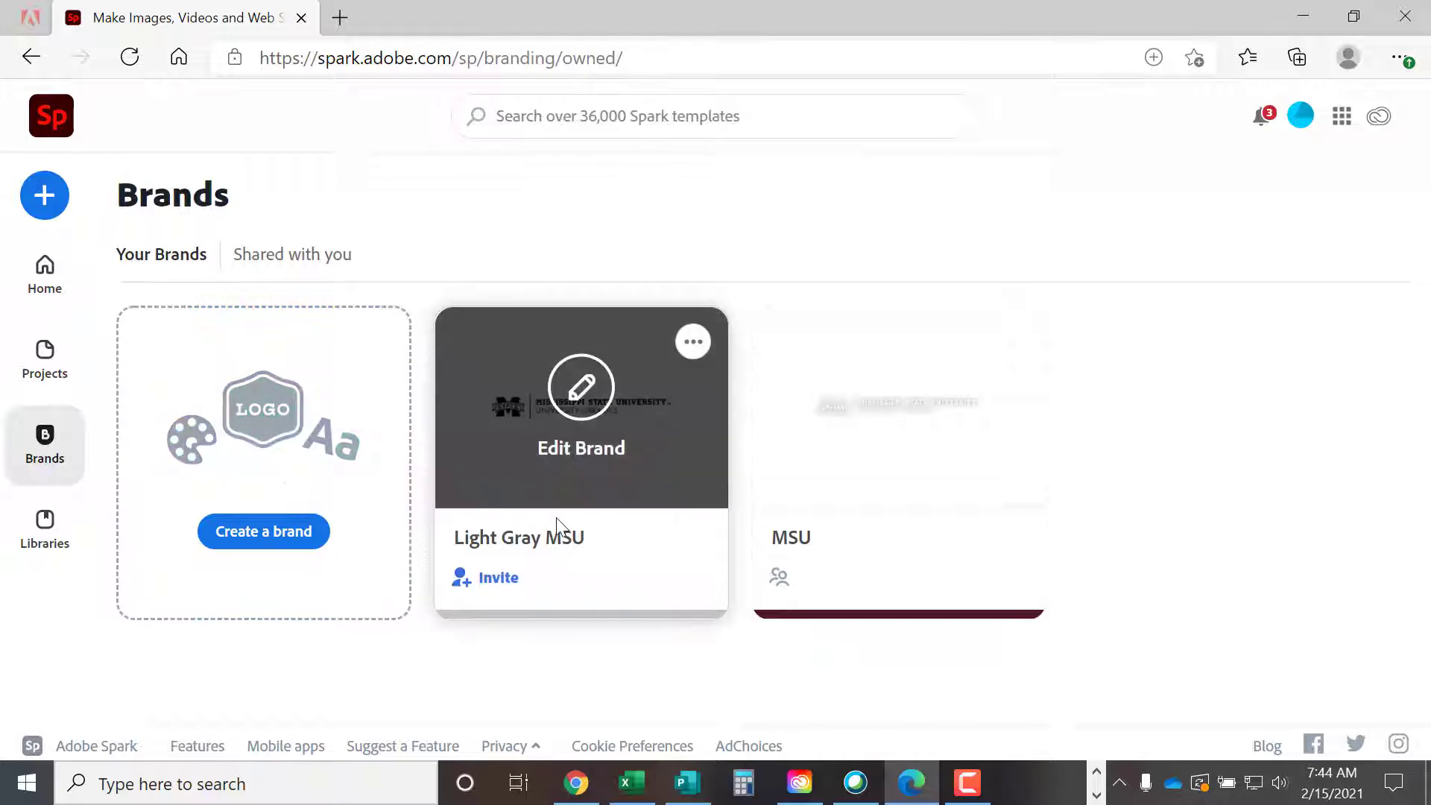
{"action": "mouse_move", "coordinate": [957, 521]}
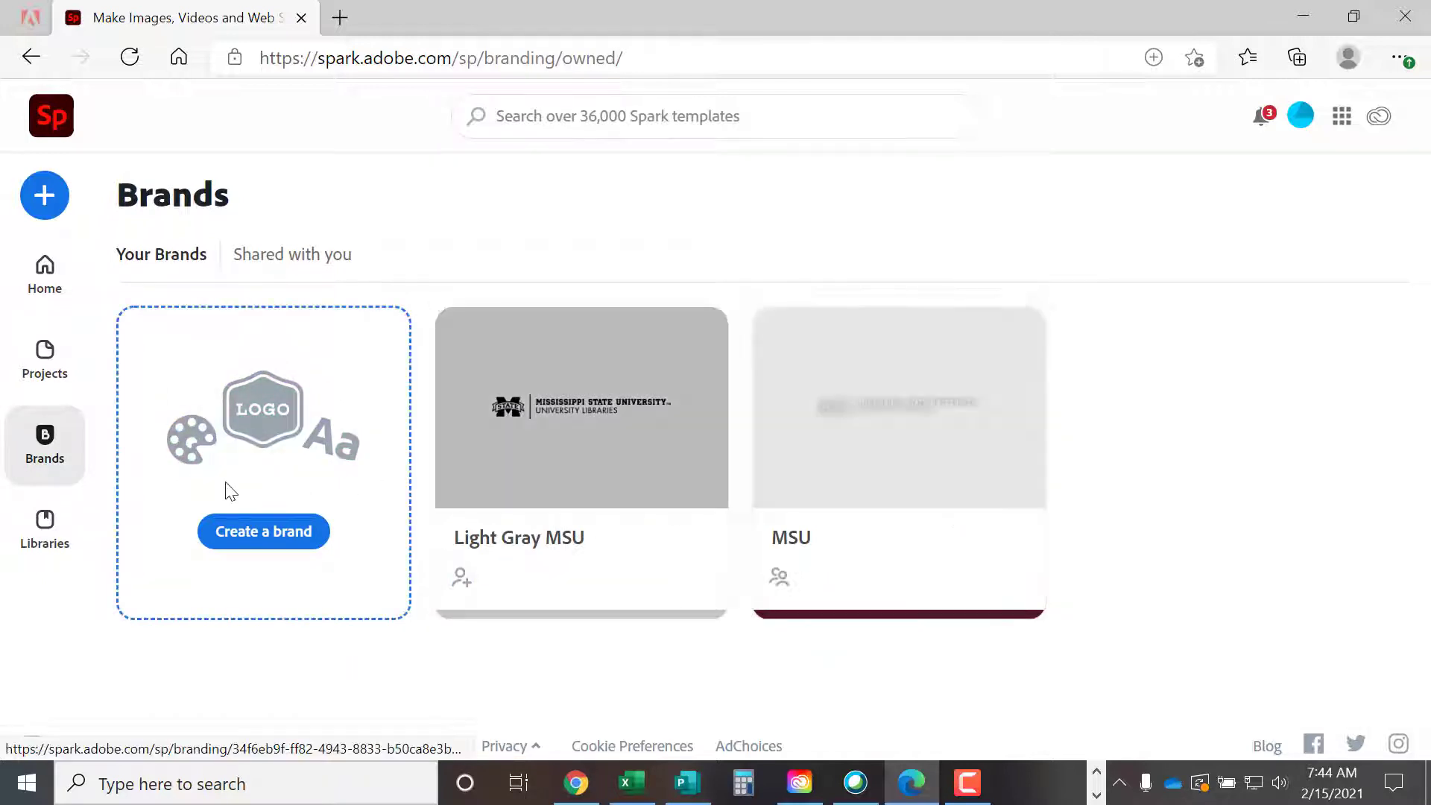
Look through the saved libraries and return to the home page.
{"action": "left_click", "coordinate": [44, 537]}
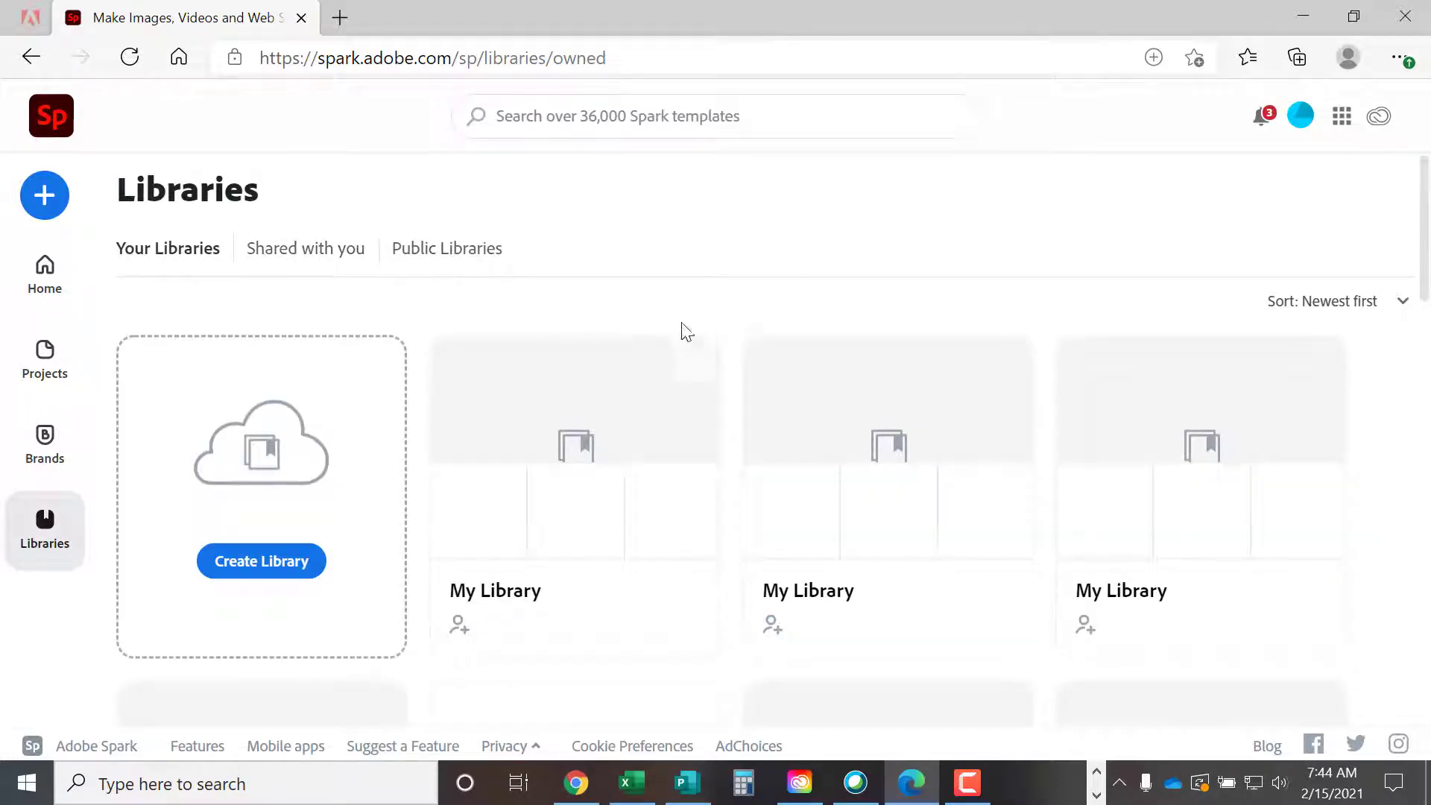
{"action": "scroll", "coordinate": [1349, 514], "scroll_direction": "down", "scroll_amount": 5}
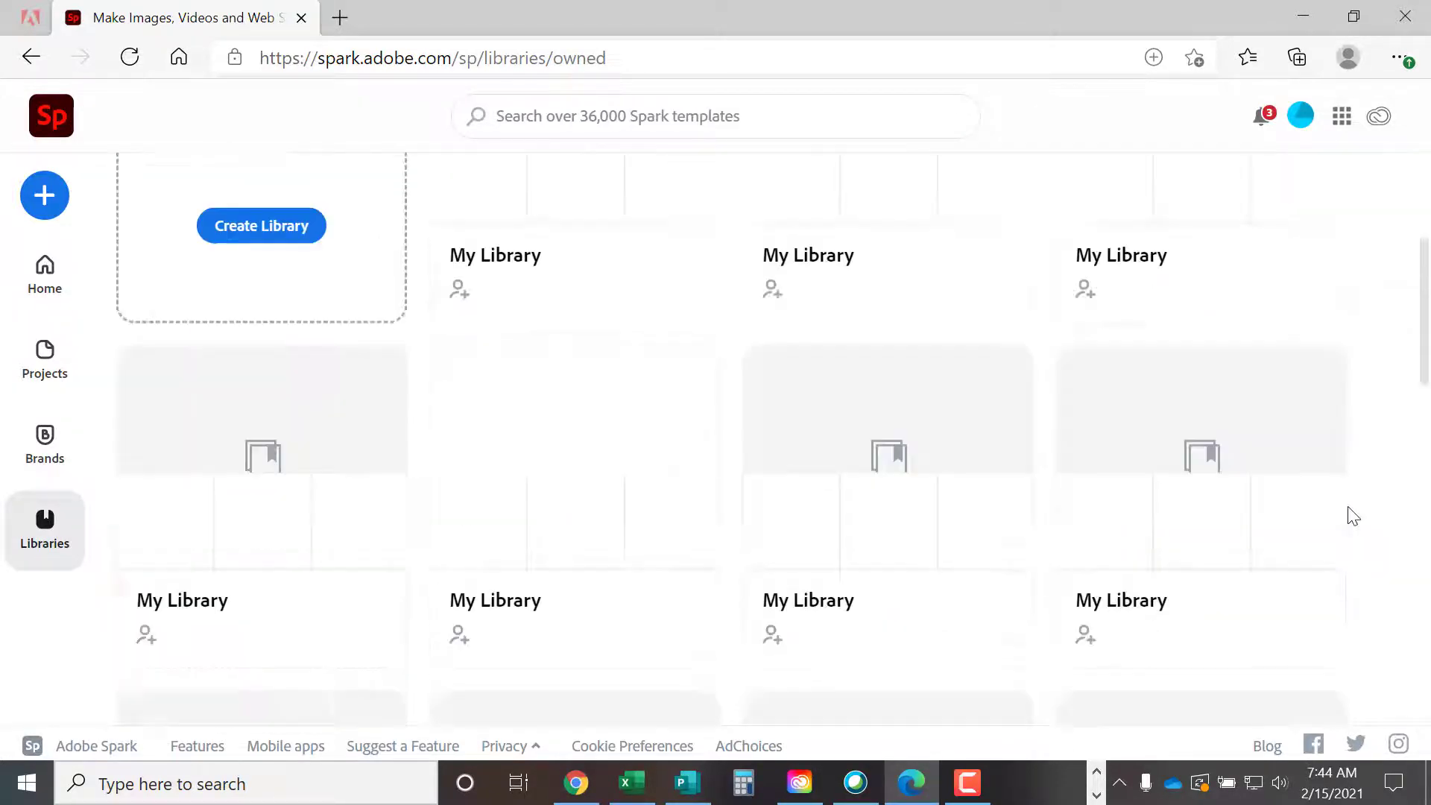
{"action": "scroll", "coordinate": [1354, 516], "scroll_direction": "up", "scroll_amount": 5}
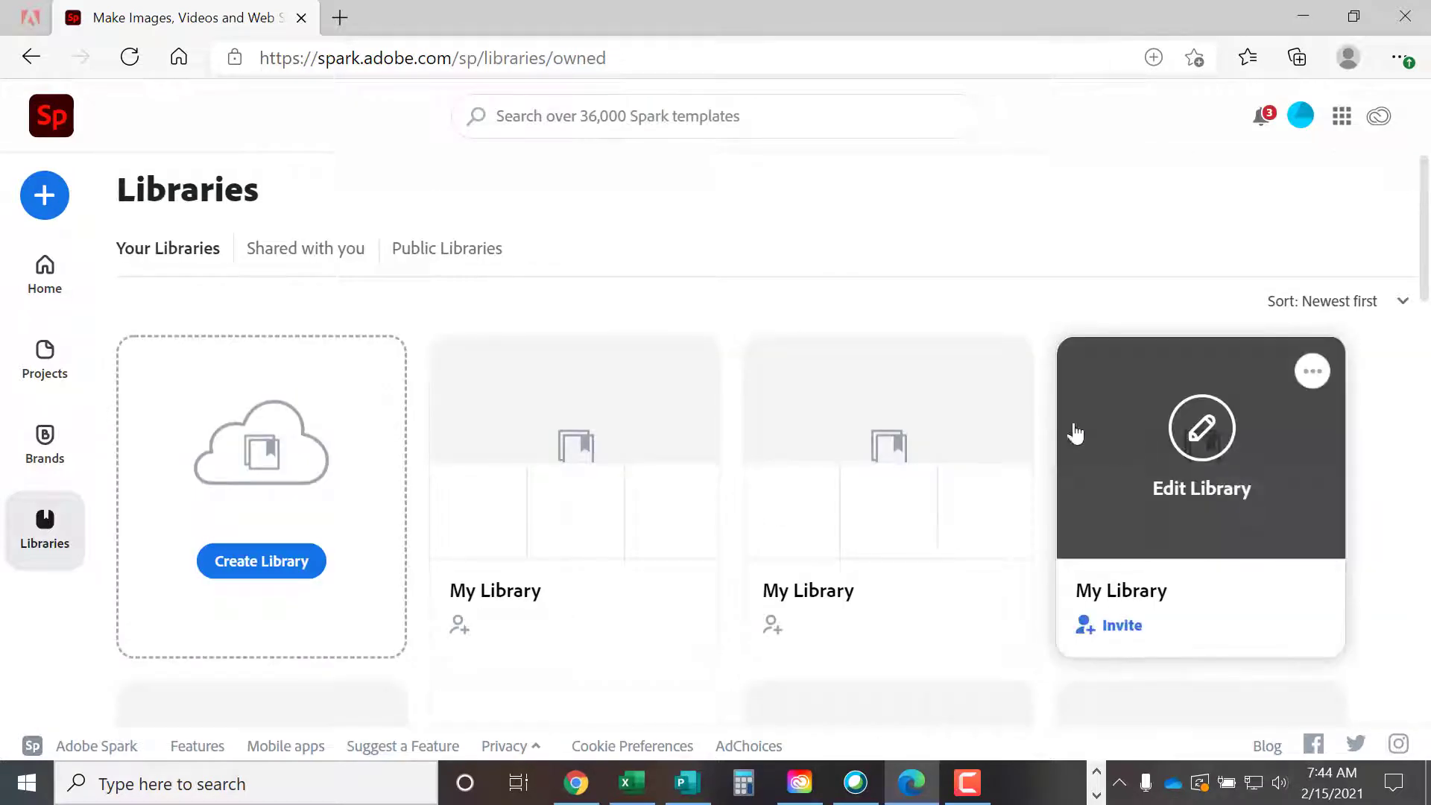
{"action": "left_click", "coordinate": [42, 270]}
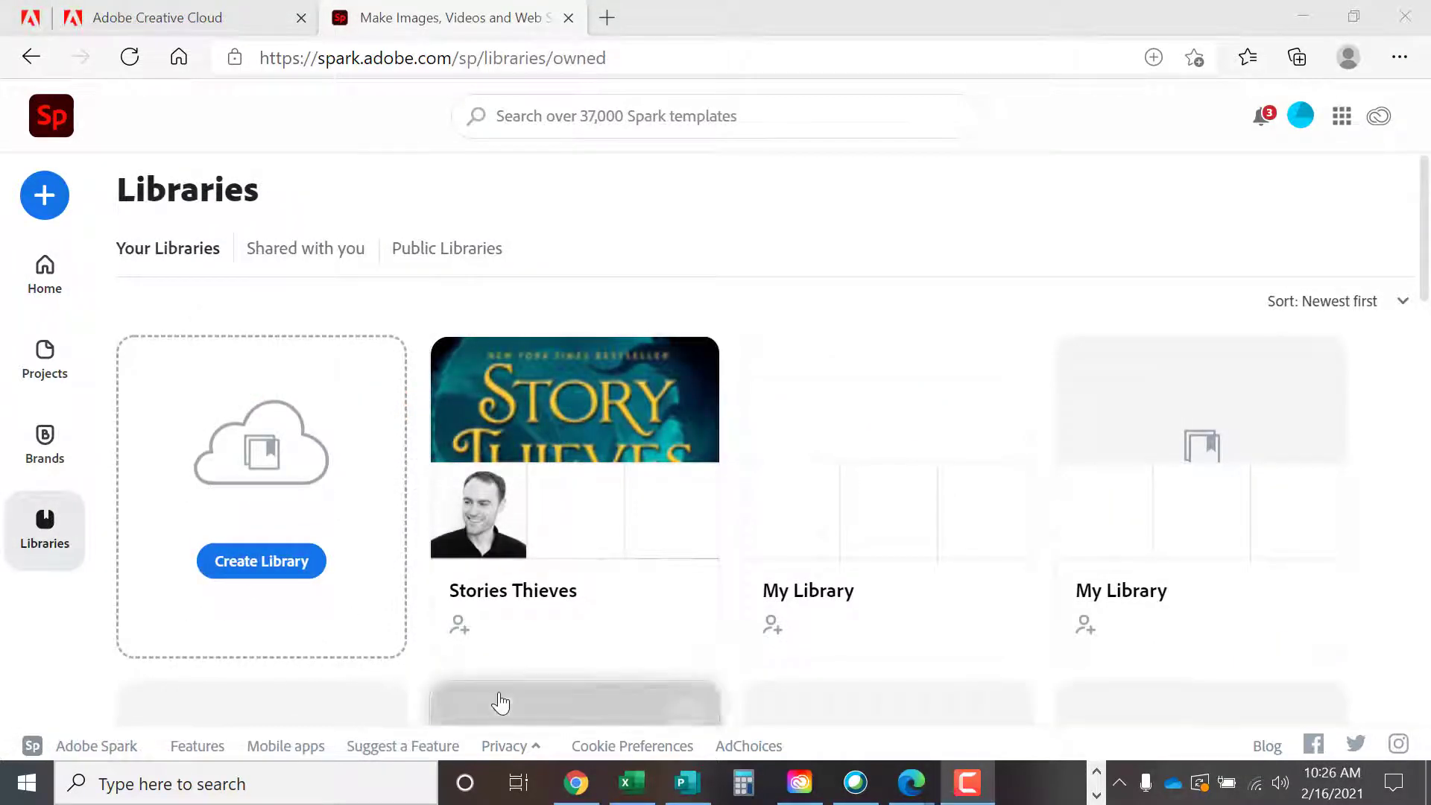
Create a new library named "Story Thieves".
{"action": "left_click", "coordinate": [245, 571]}
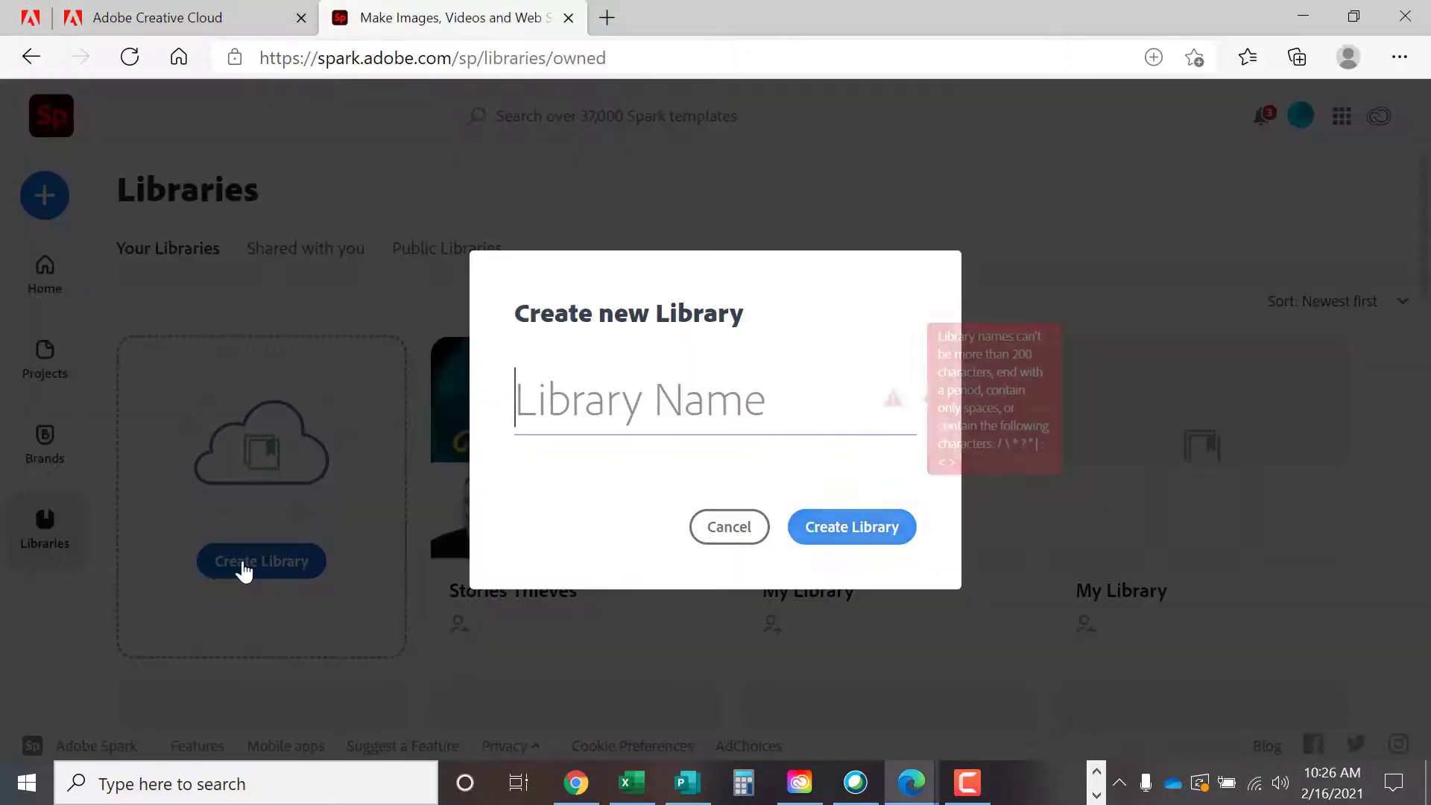
{"action": "type", "text": "Story Th"}
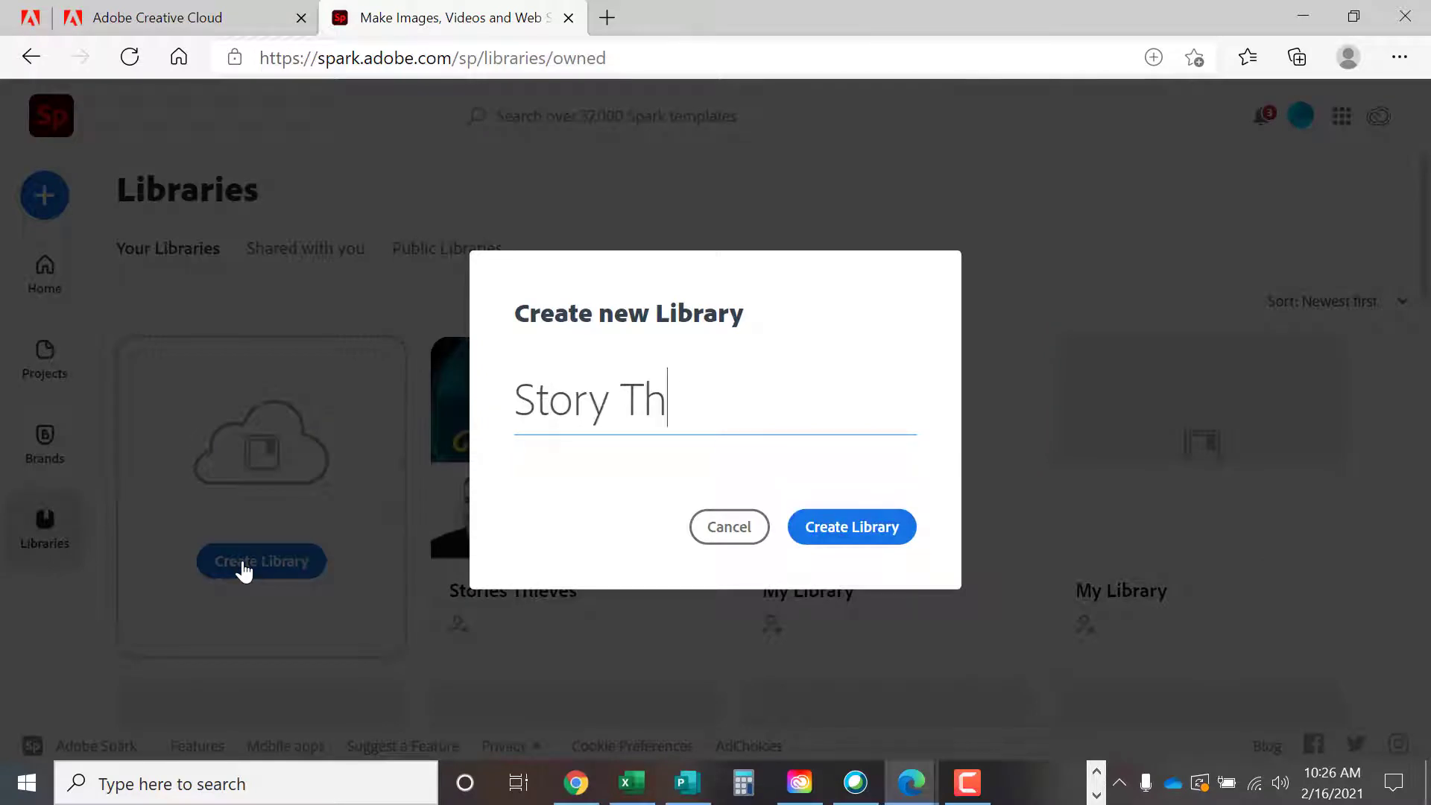
{"action": "type", "text": "ieves"}
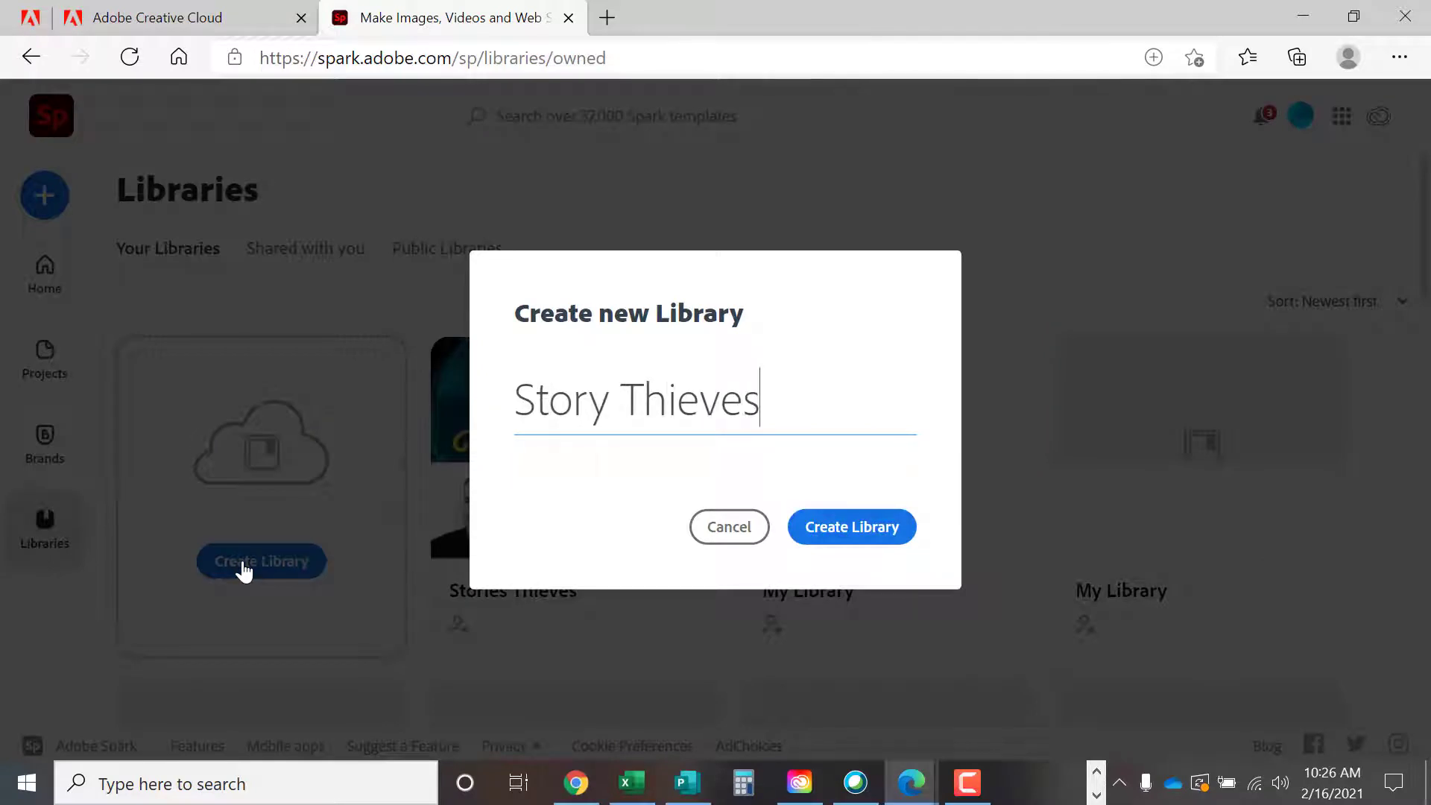
{"action": "left_click", "coordinate": [850, 526]}
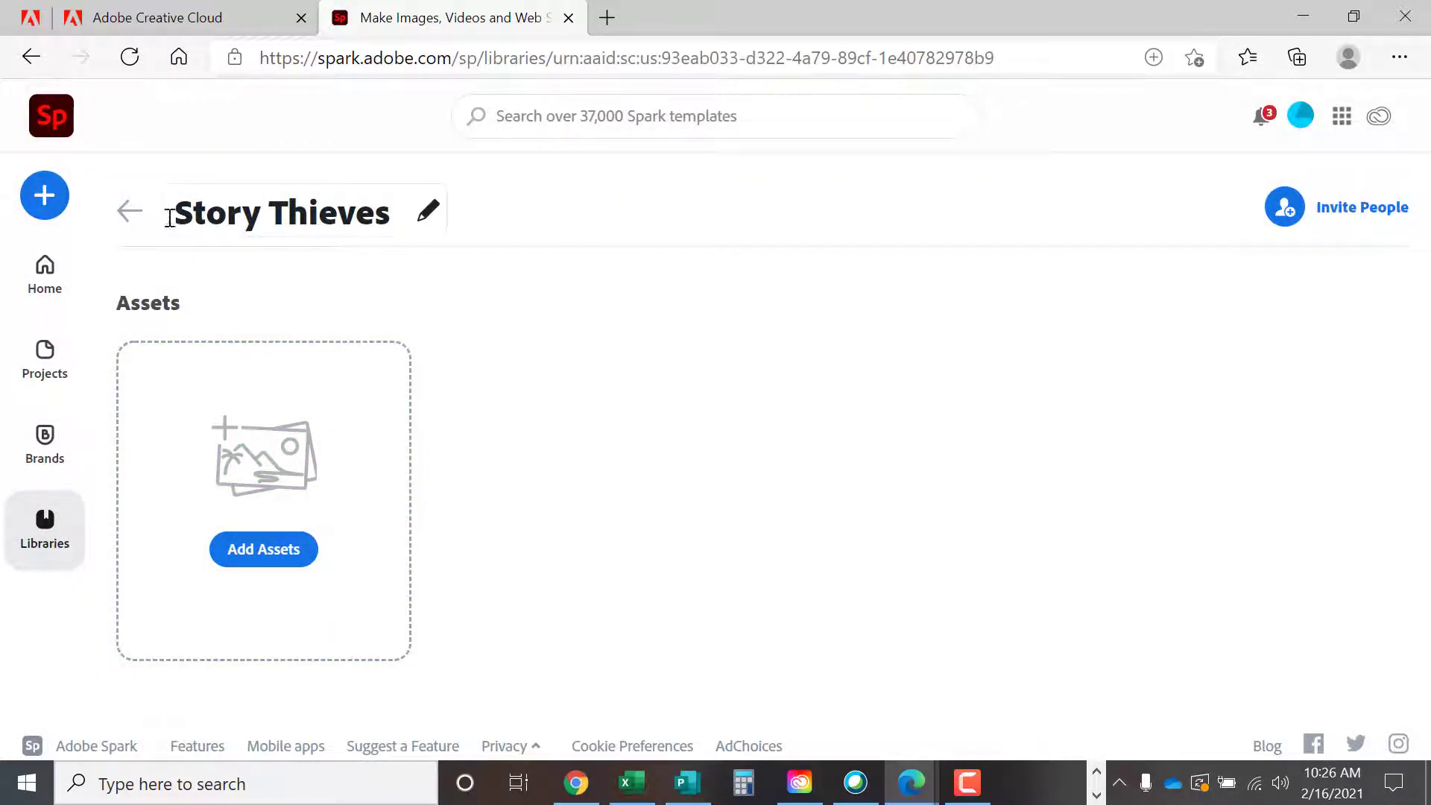
Add the portrait image 2021-02-16_10-15-24 as an asset to the Story Thieves library.
{"action": "left_click", "coordinate": [262, 555]}
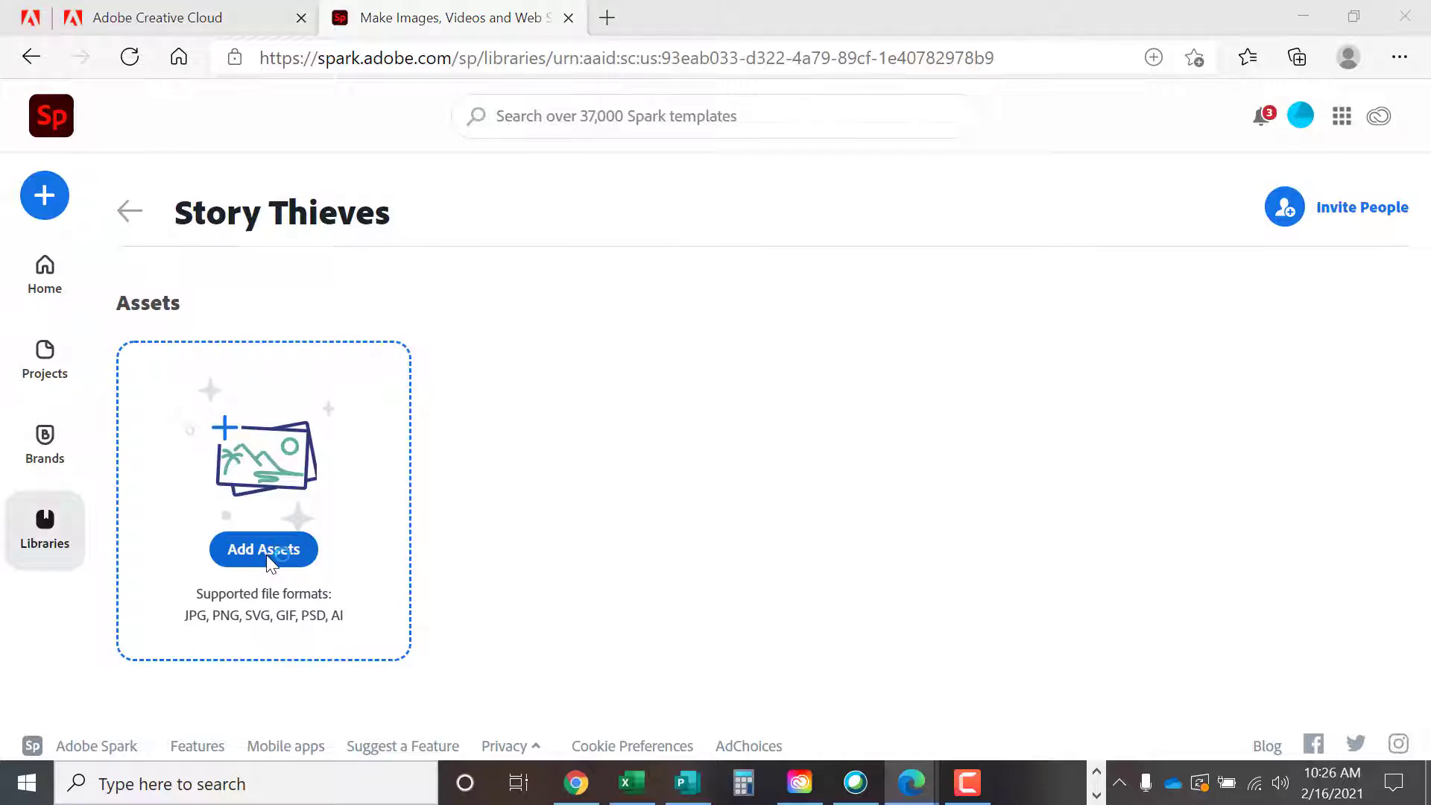
{"action": "left_click", "coordinate": [665, 498]}
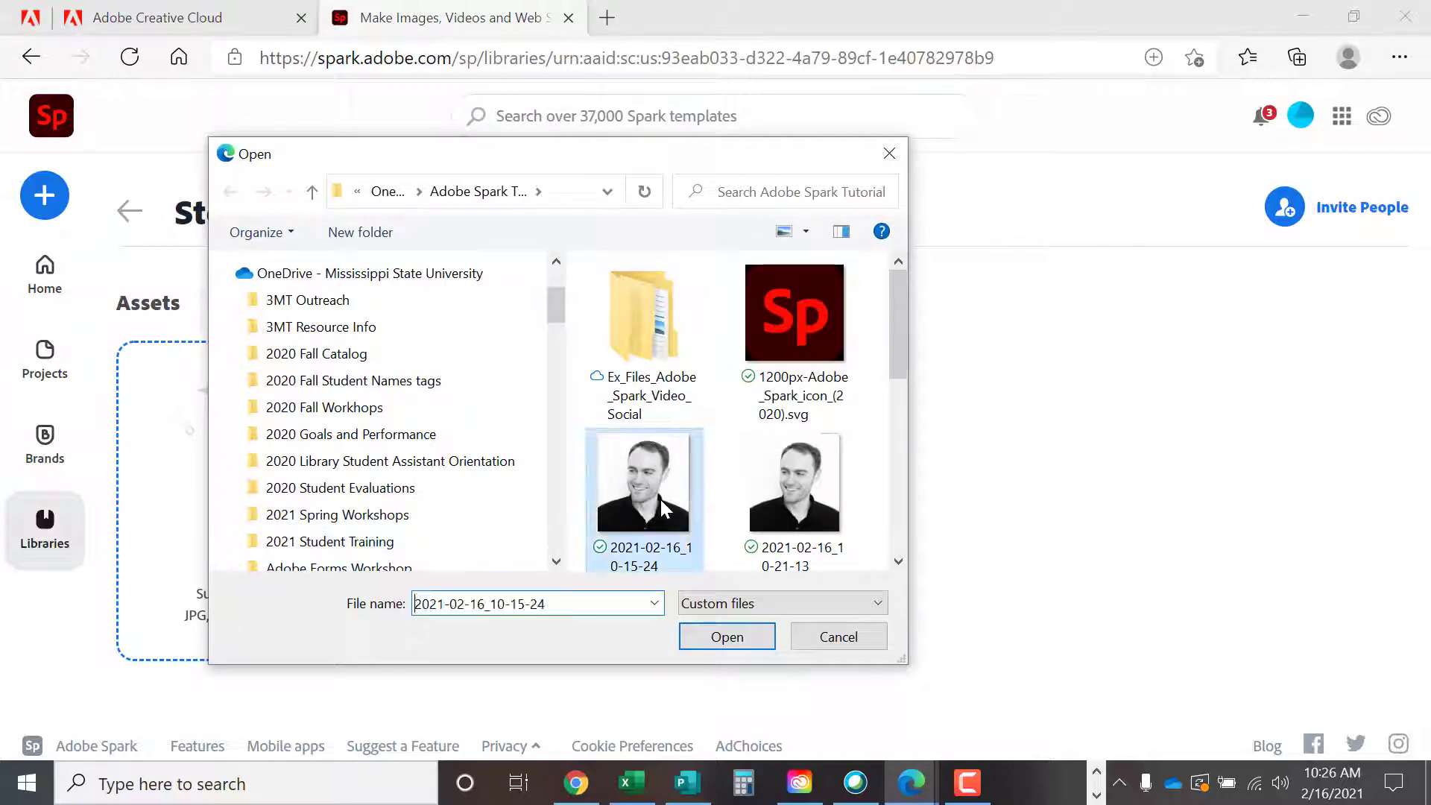
{"action": "left_click", "coordinate": [728, 639]}
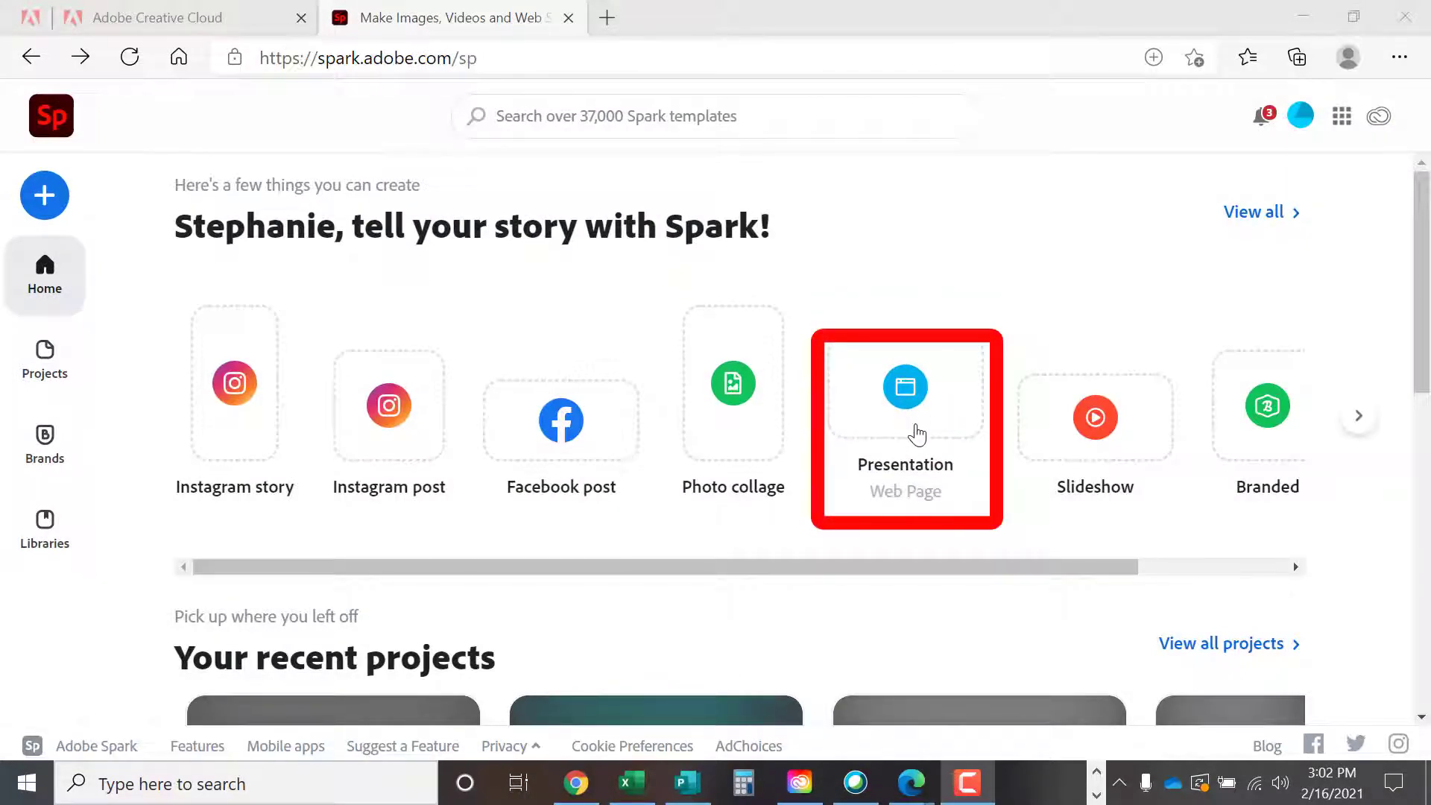
Start a Presentation web page and begin creating a new brand from its theme brand choices.
{"action": "left_click", "coordinate": [917, 434]}
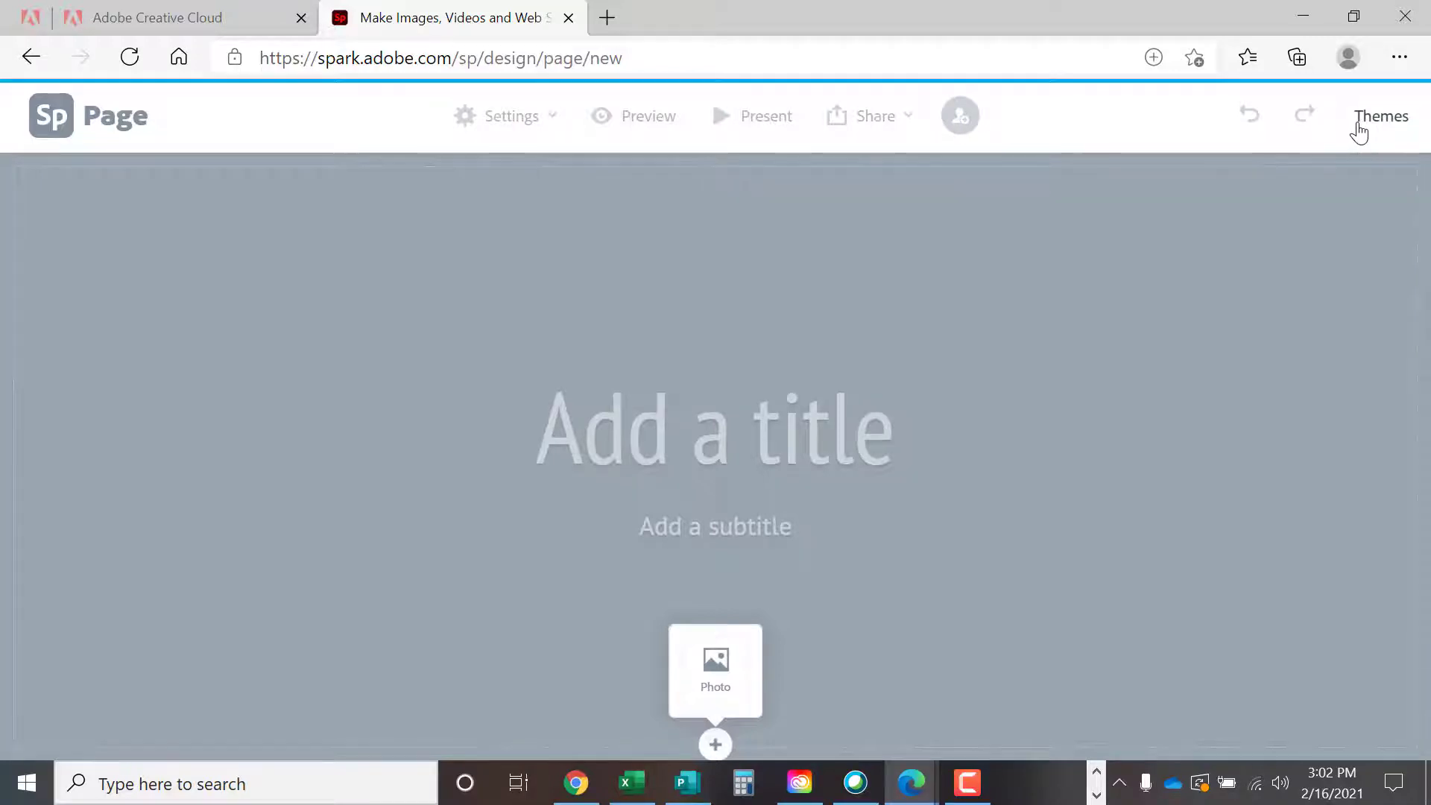
{"action": "left_click", "coordinate": [1358, 127]}
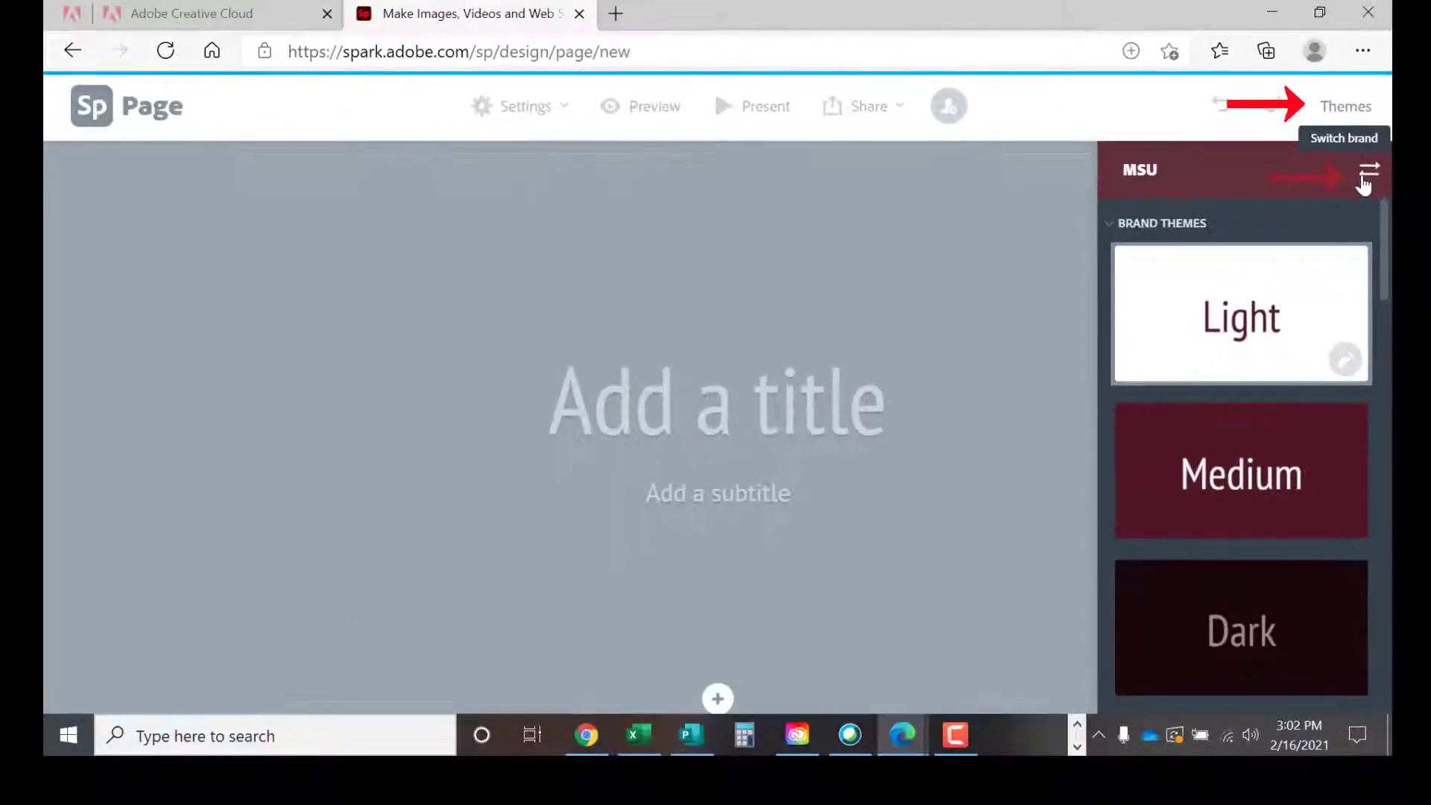
{"action": "left_click", "coordinate": [1260, 402]}
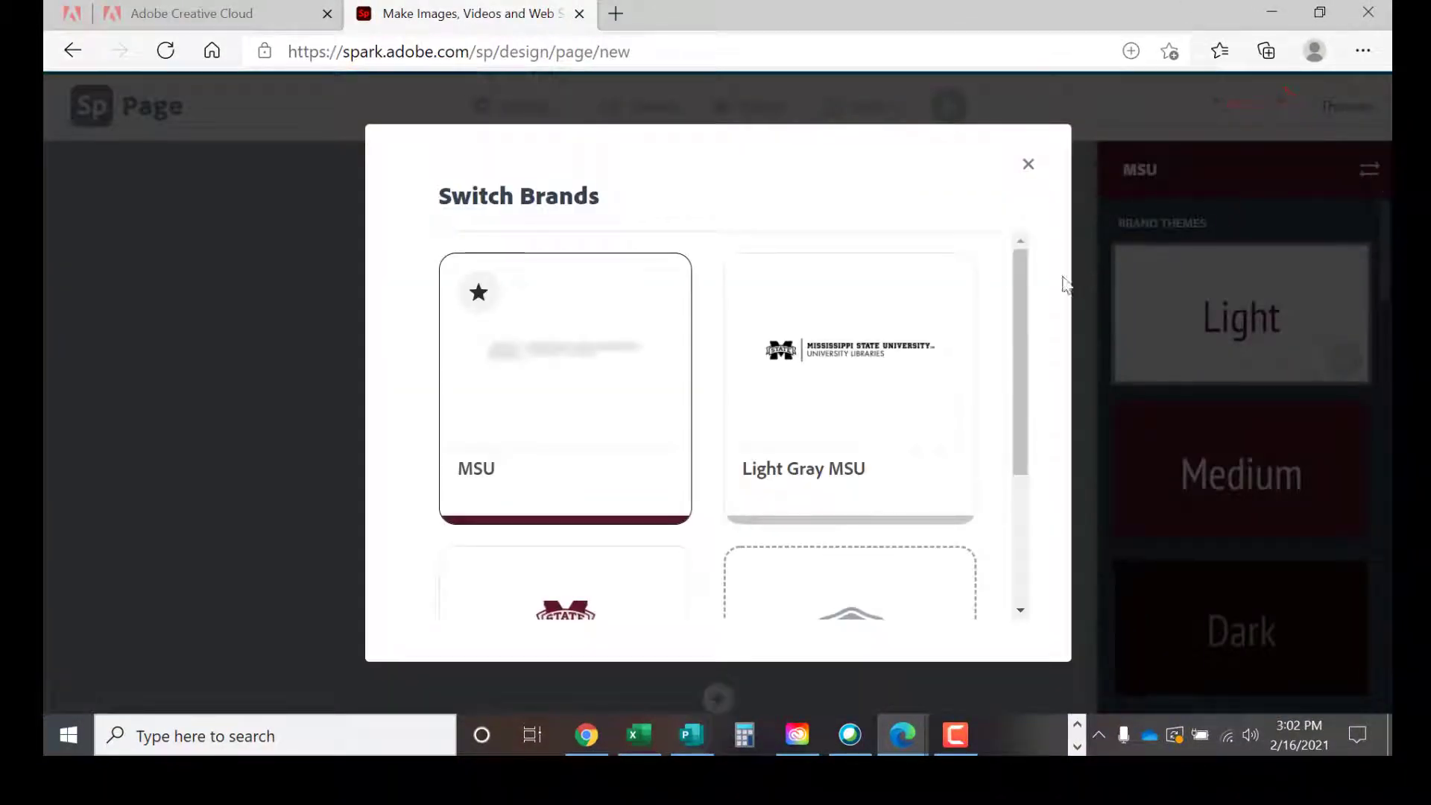
{"action": "left_click_drag", "start_coordinate": [1022, 346], "coordinate": [1045, 485]}
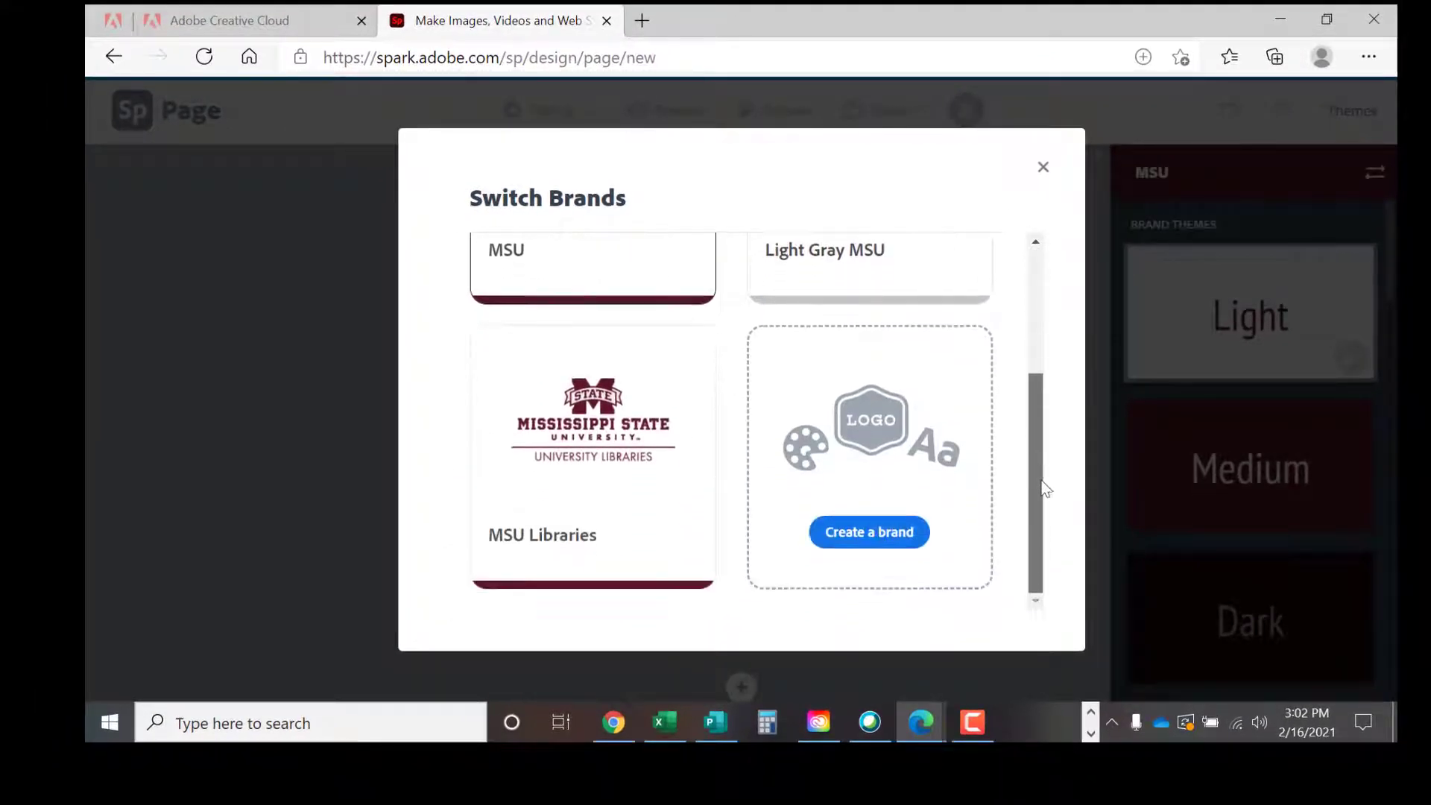
{"action": "left_click", "coordinate": [866, 550]}
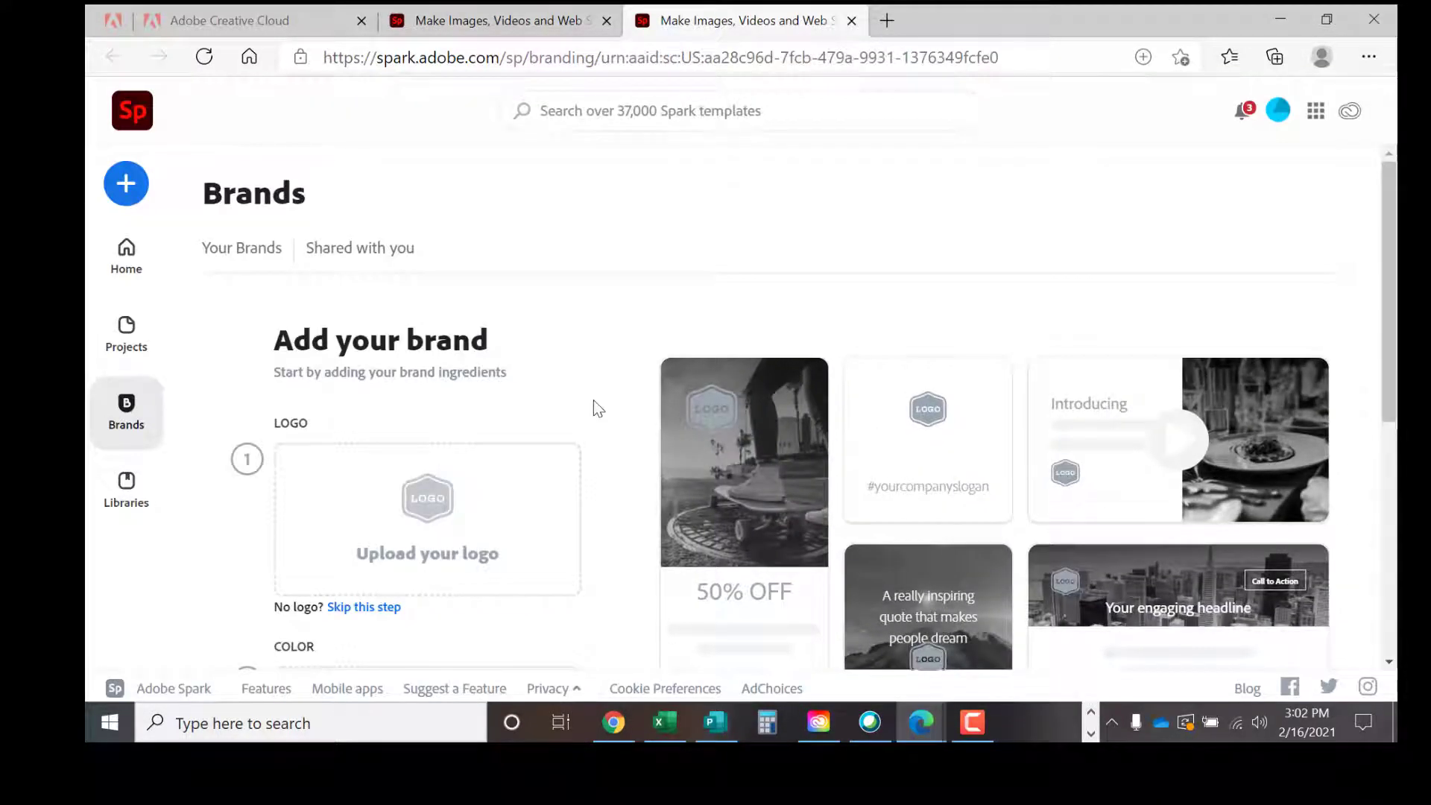
Upload 1200px-Adobe_Spark_icon_(2020).svg as the new brand's logo.
{"action": "scroll", "coordinate": [597, 408], "scroll_direction": "down", "scroll_amount": 2}
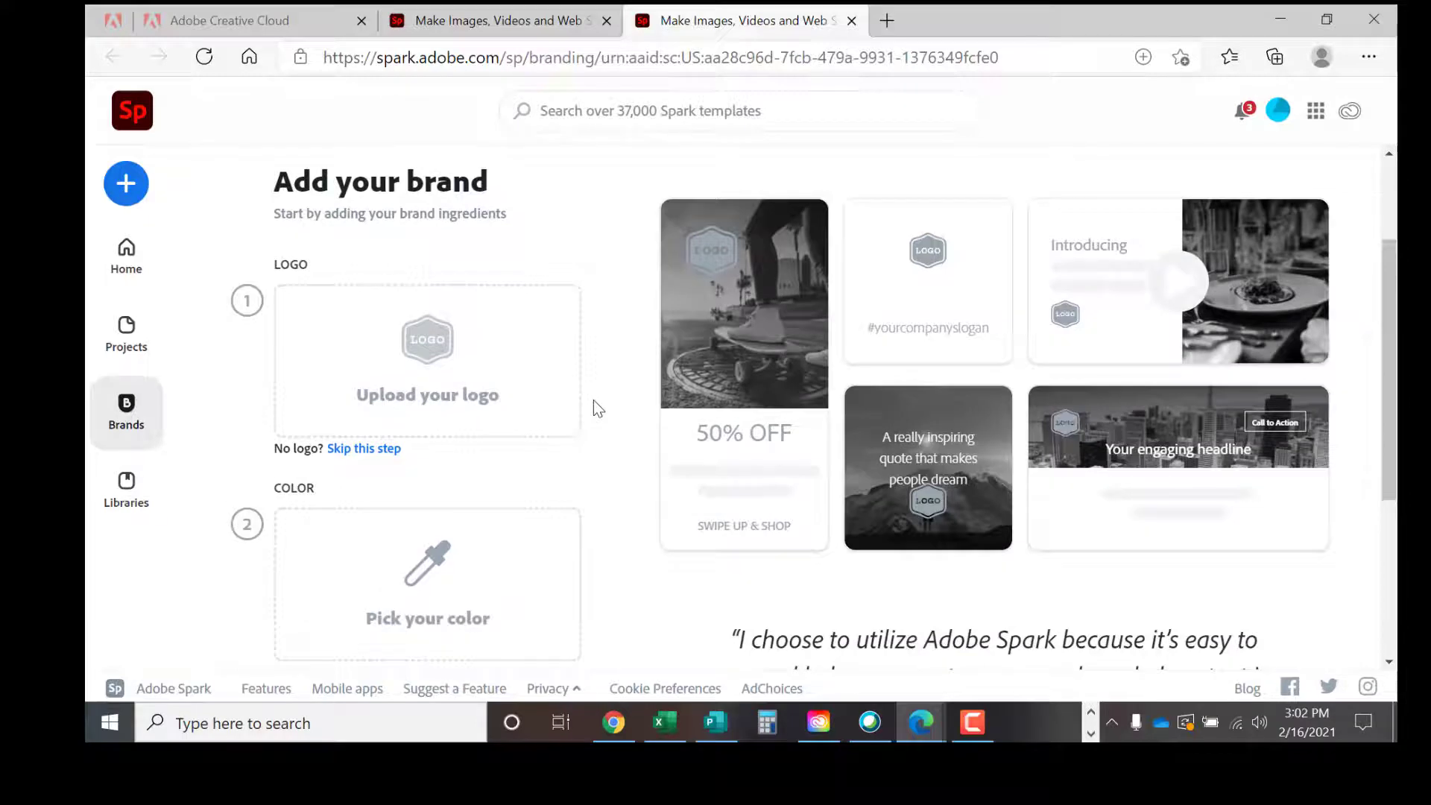
{"action": "scroll", "coordinate": [594, 409], "scroll_direction": "down", "scroll_amount": 1}
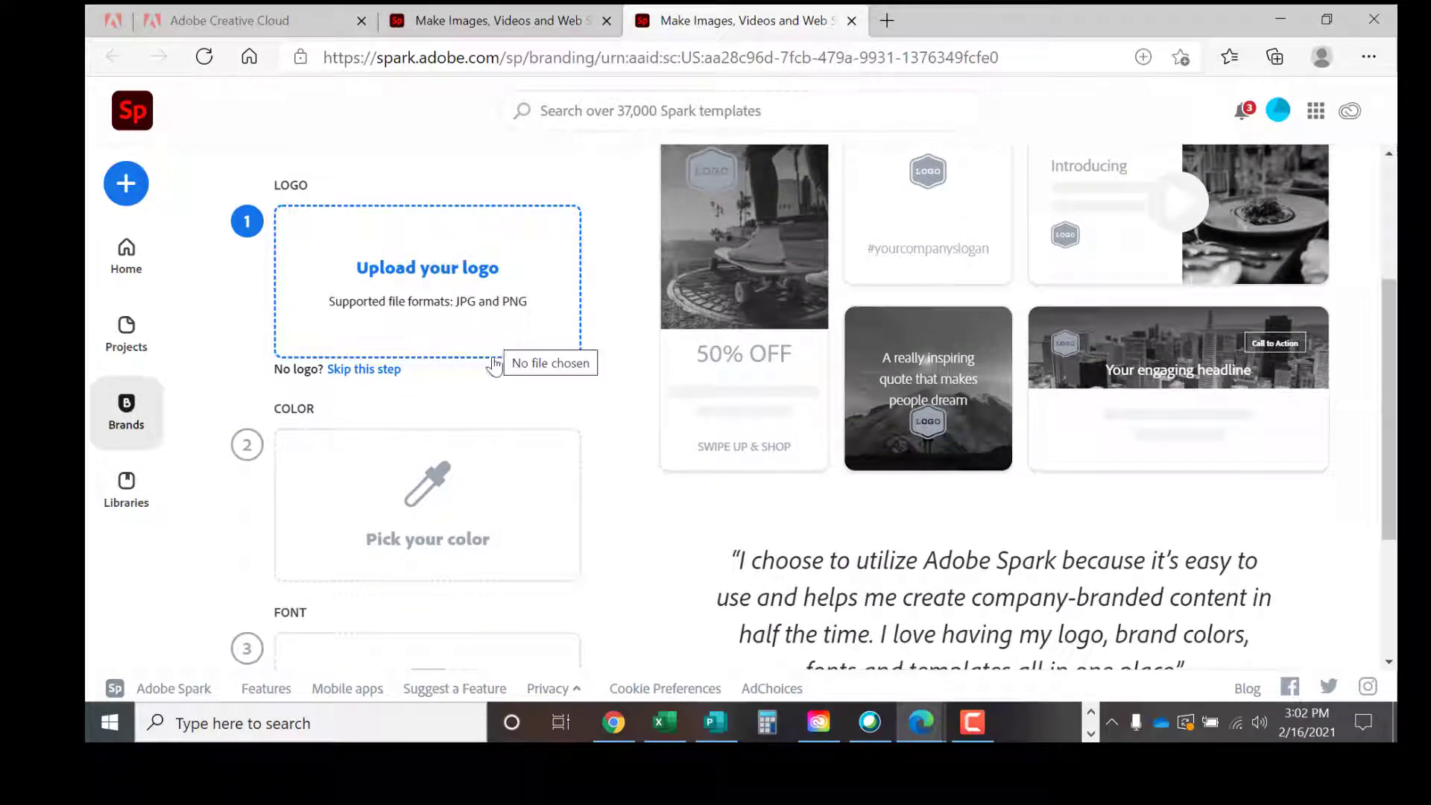
{"action": "scroll", "coordinate": [509, 507], "scroll_direction": "down", "scroll_amount": 2}
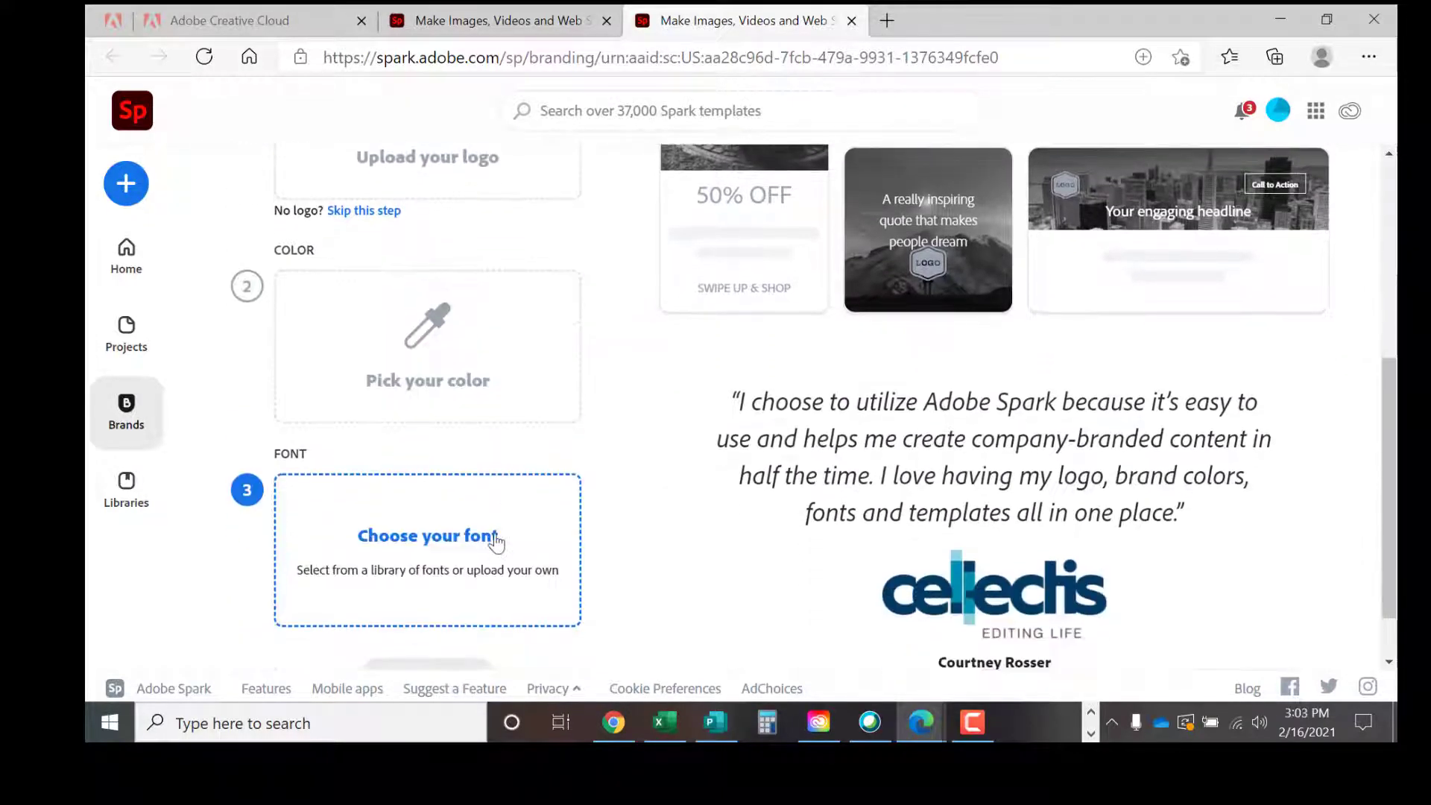
{"action": "scroll", "coordinate": [499, 466], "scroll_direction": "up", "scroll_amount": 3}
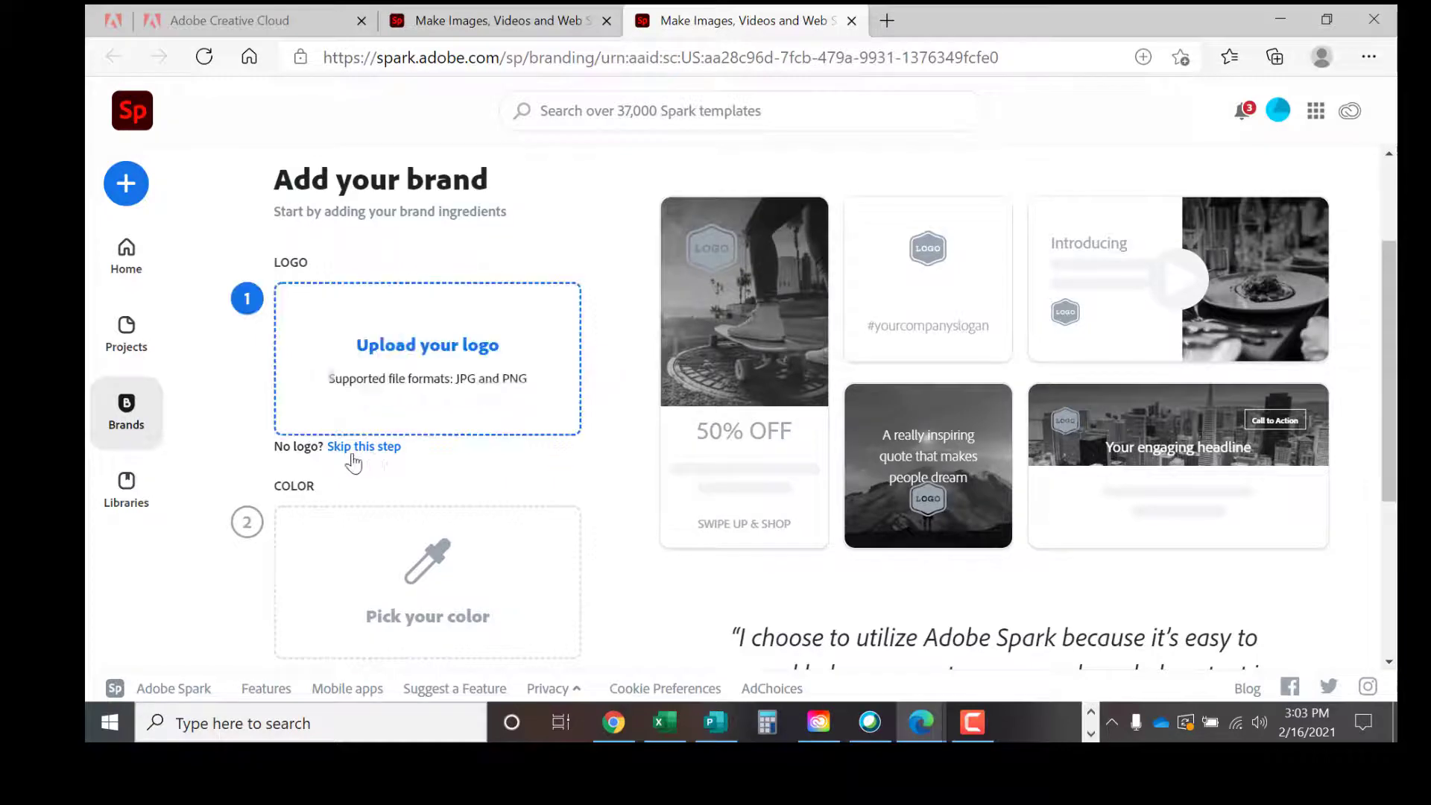
{"action": "left_click", "coordinate": [438, 366]}
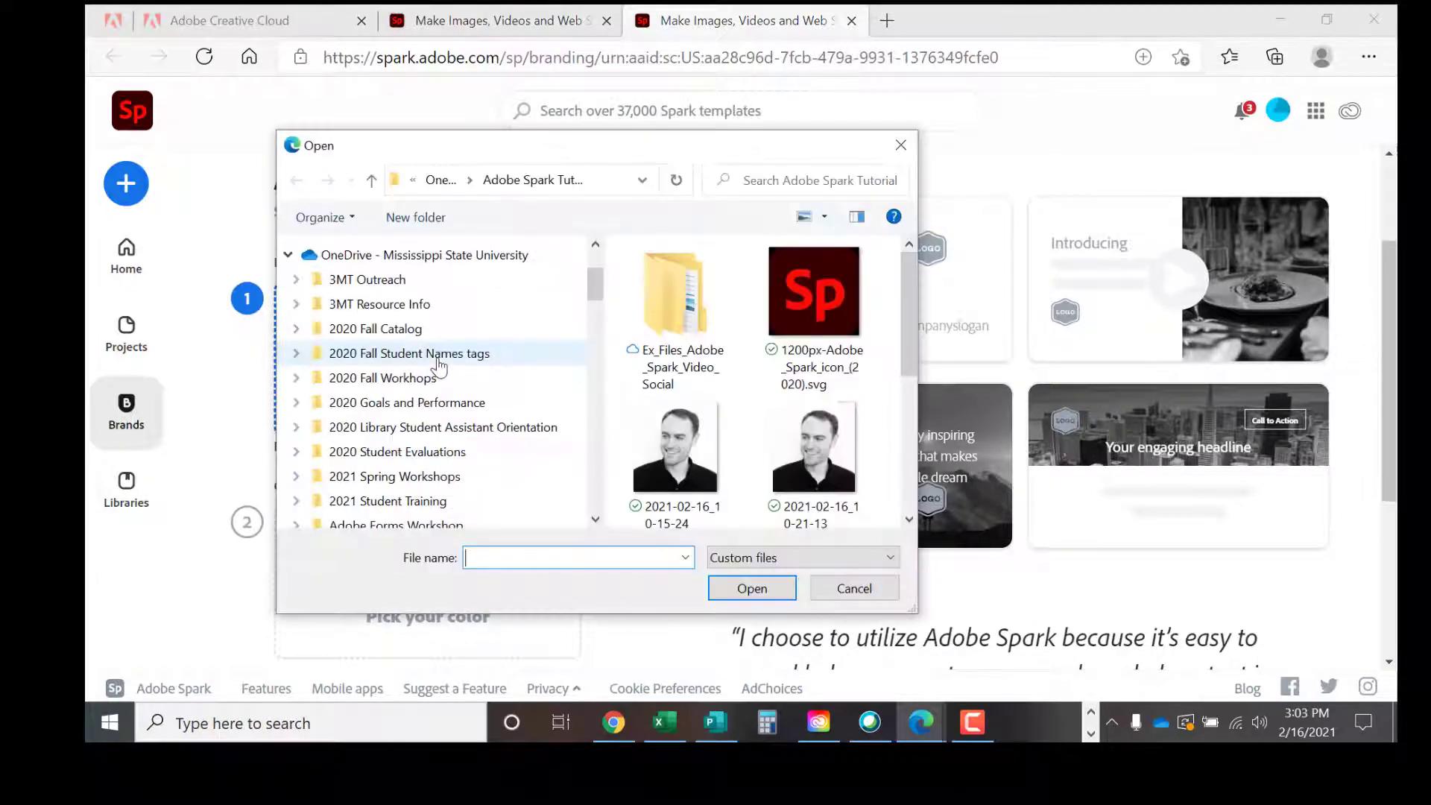
{"action": "left_click", "coordinate": [814, 328]}
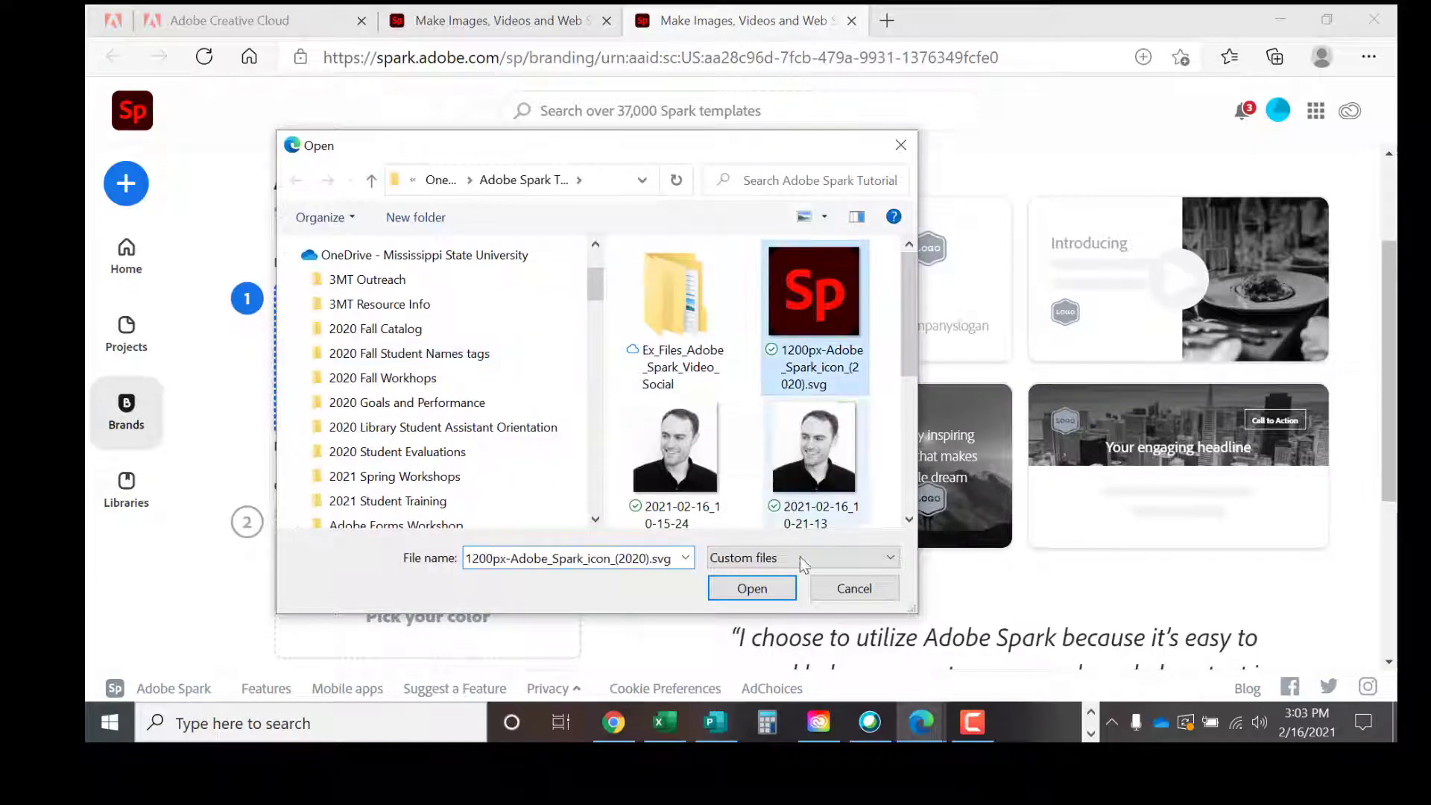
{"action": "left_click", "coordinate": [752, 588]}
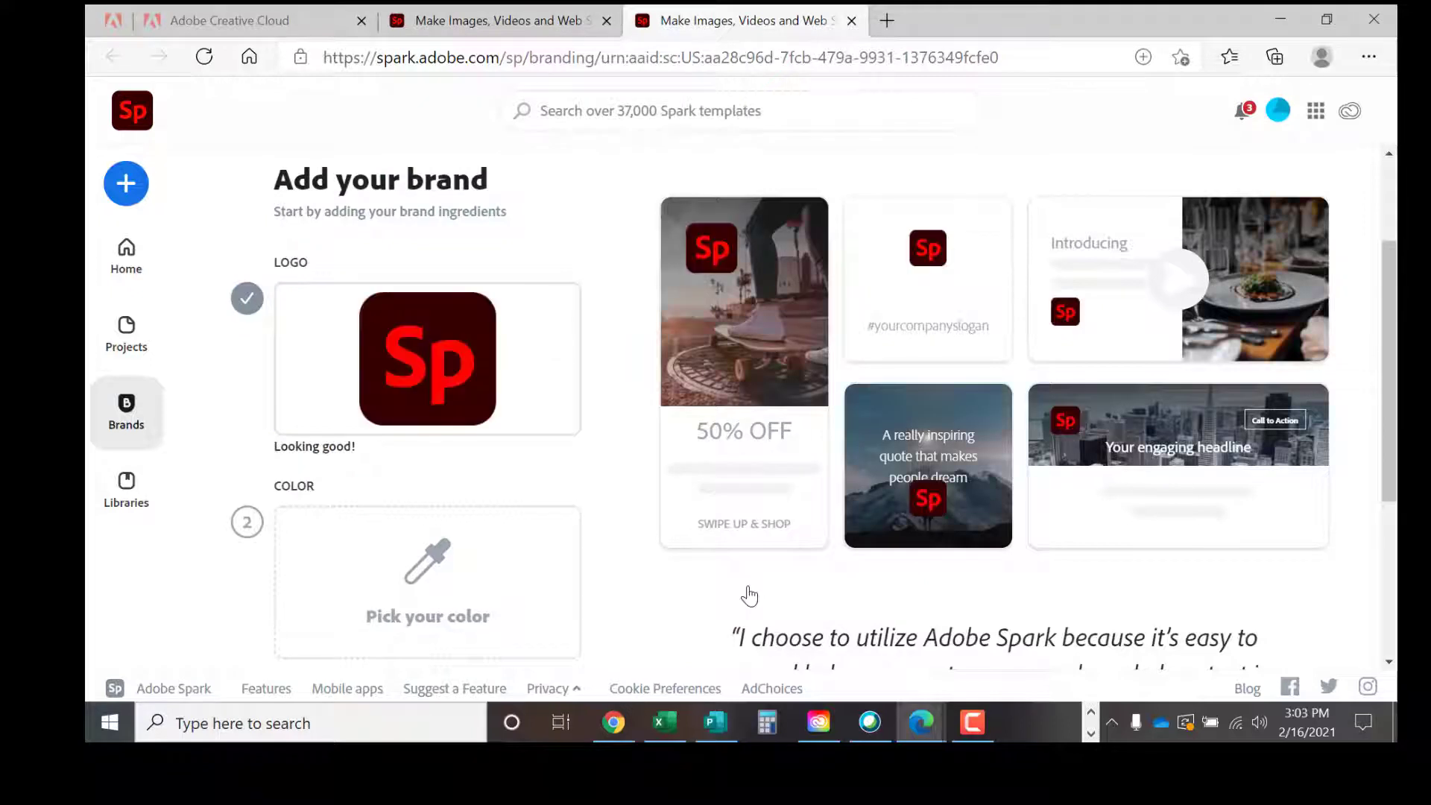
Set the brand color to #29A6AE and save it.
{"action": "scroll", "coordinate": [659, 577], "scroll_direction": "down", "scroll_amount": 2}
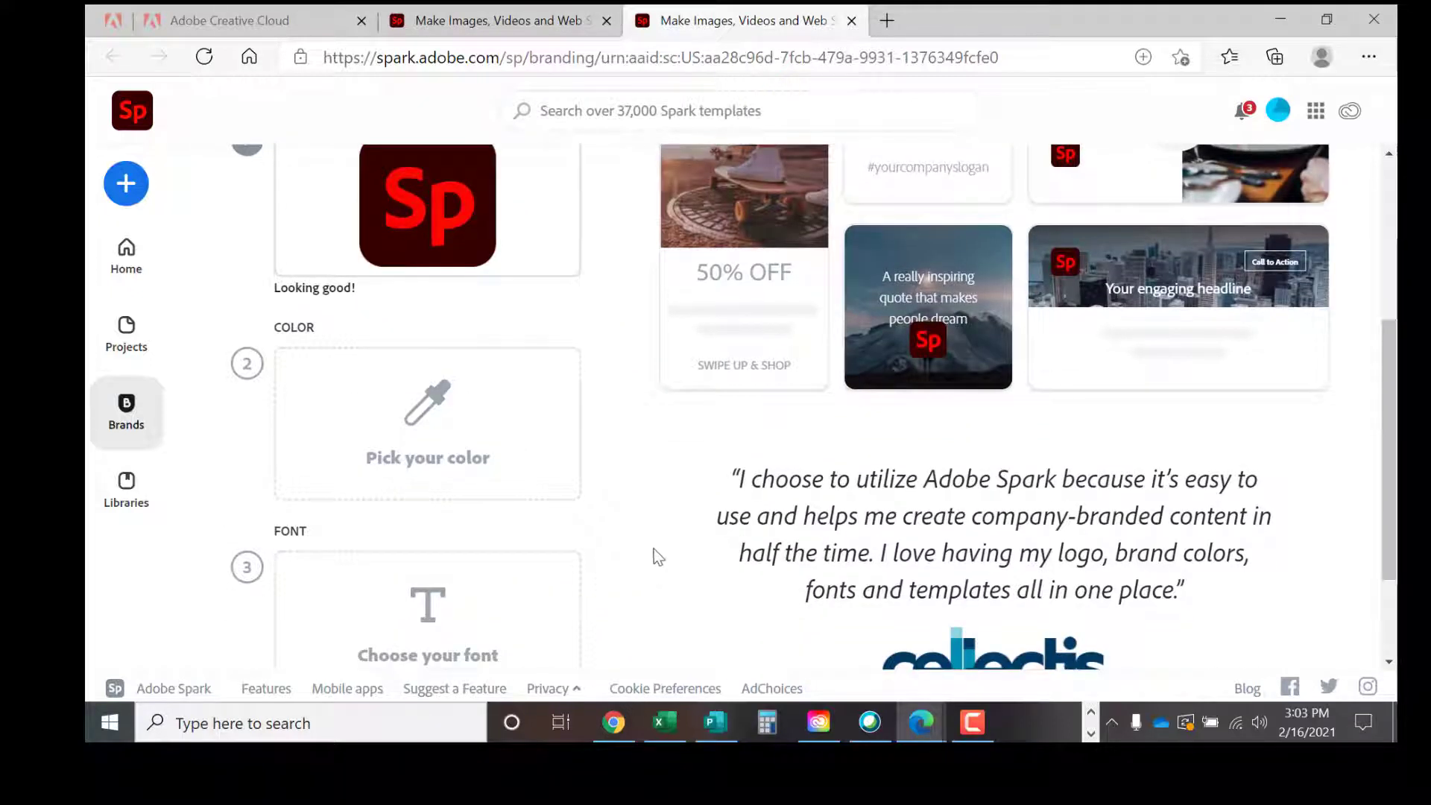
{"action": "scroll", "coordinate": [654, 556], "scroll_direction": "down", "scroll_amount": 1}
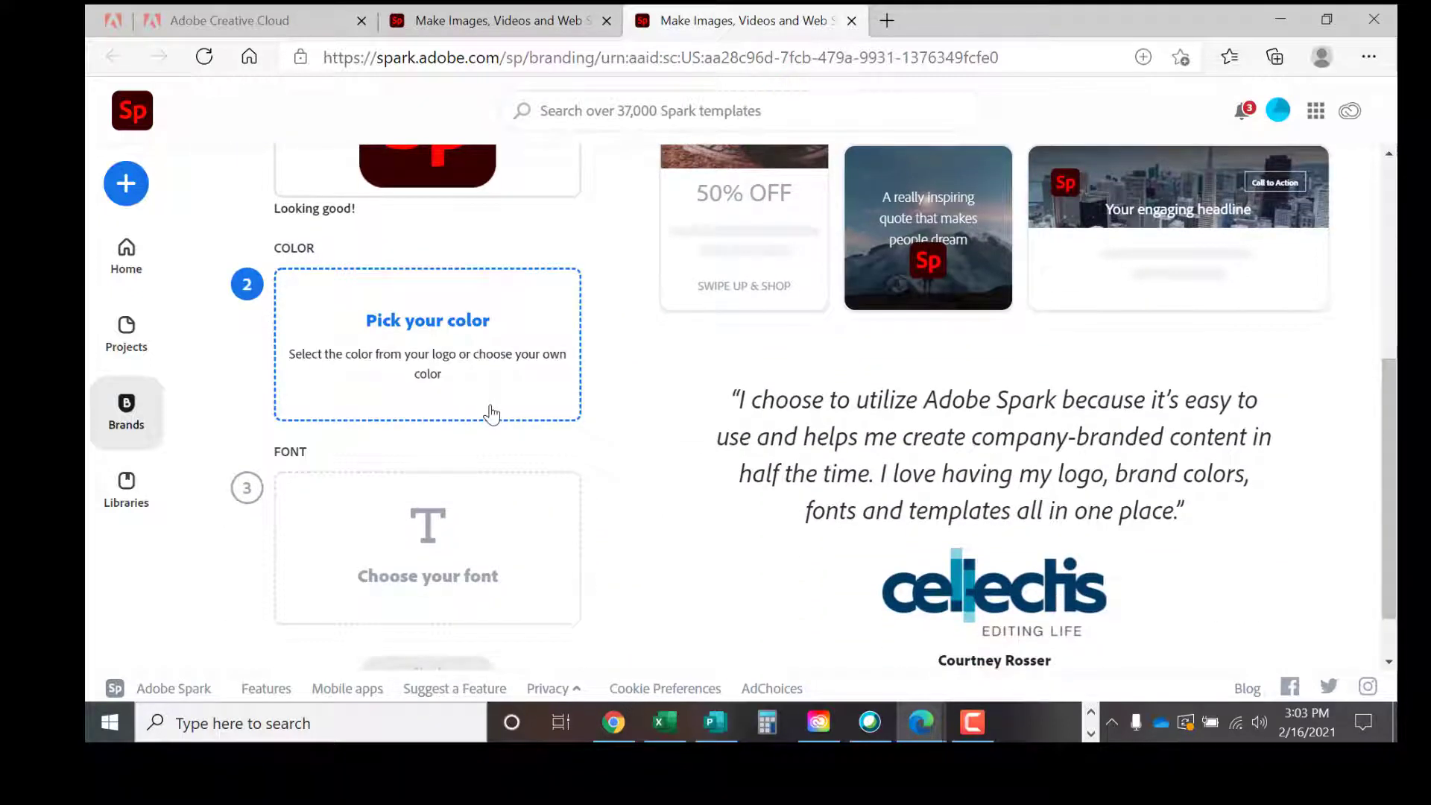
{"action": "left_click", "coordinate": [491, 415]}
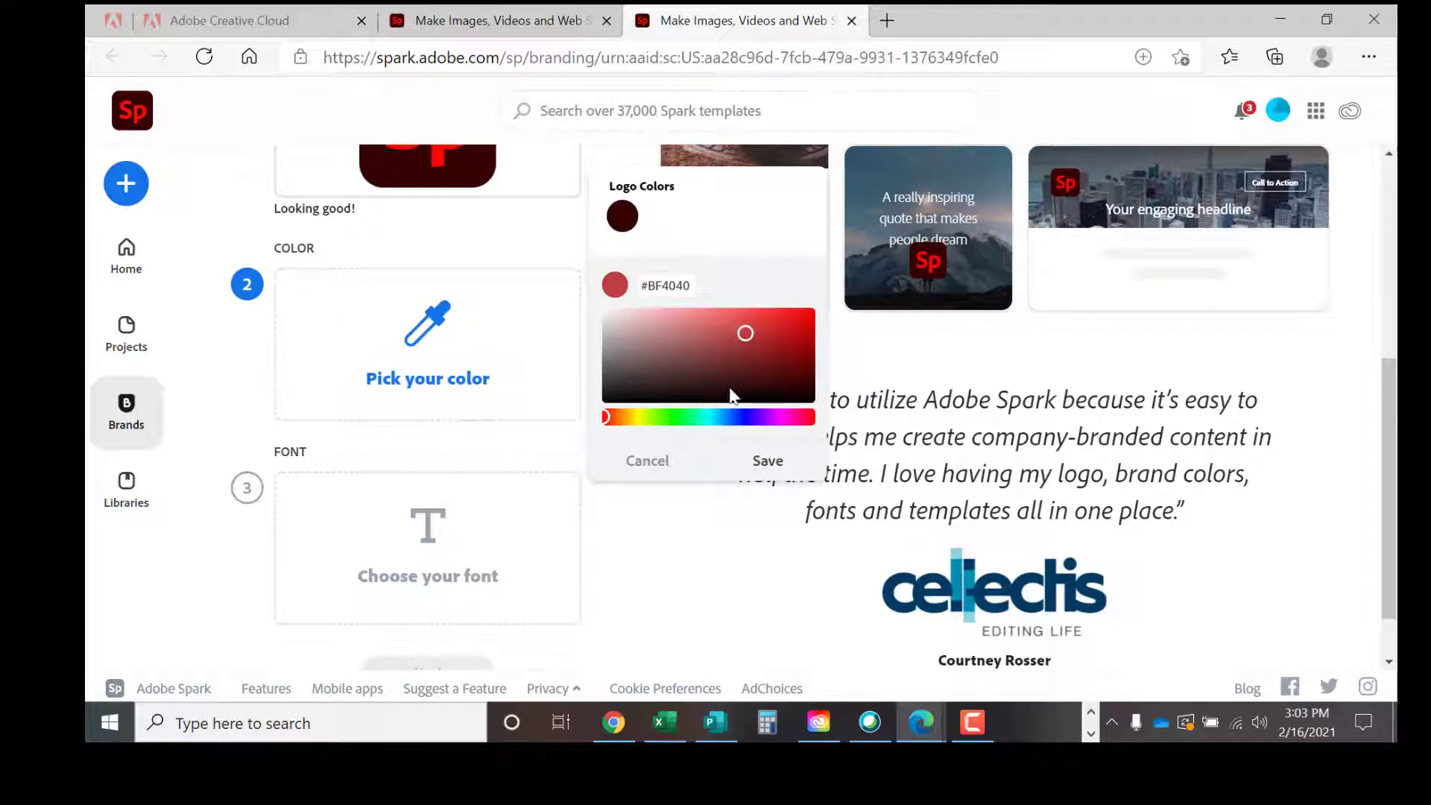
{"action": "double_click", "coordinate": [659, 282]}
{"action": "type", "text": "29"}
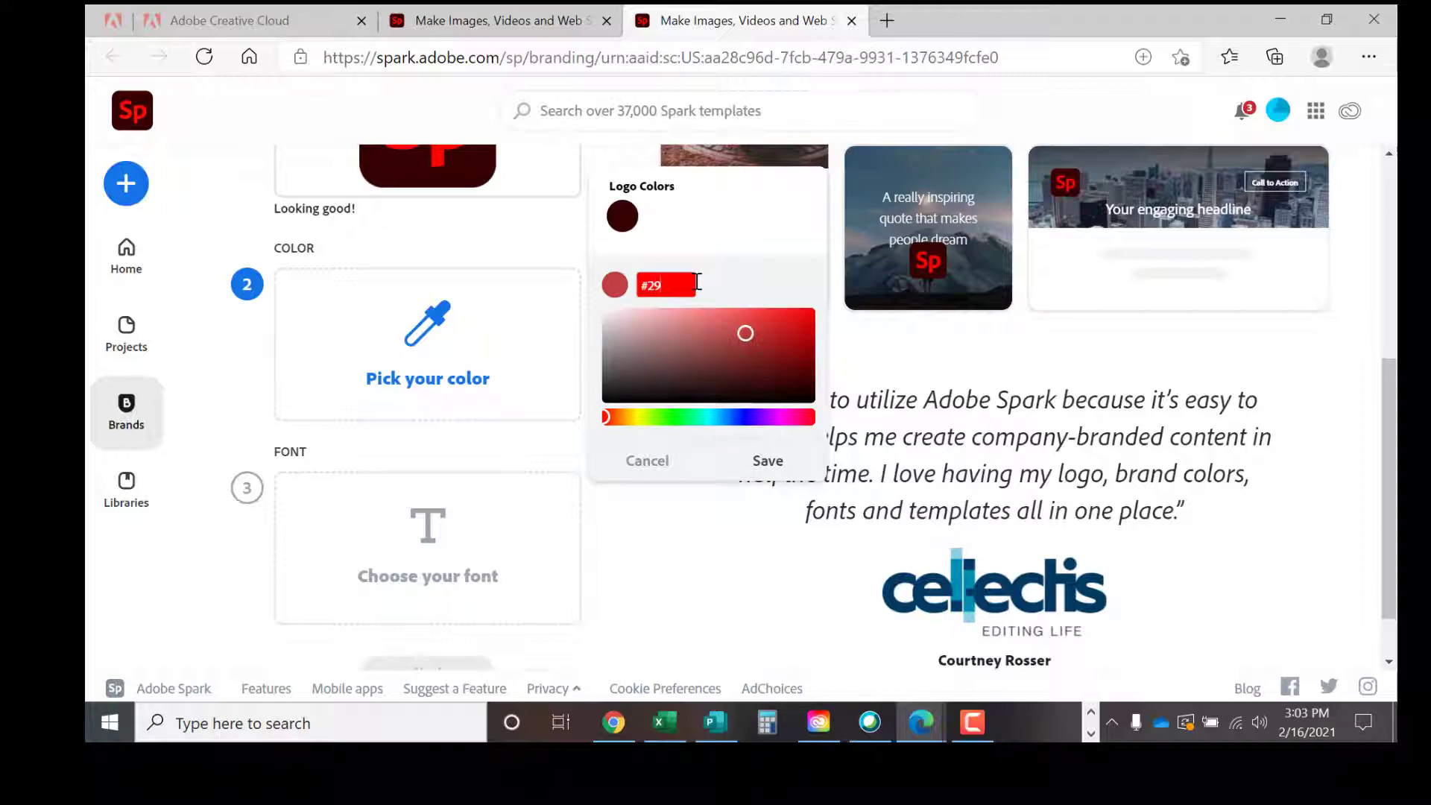
{"action": "type", "text": "A6AE"}
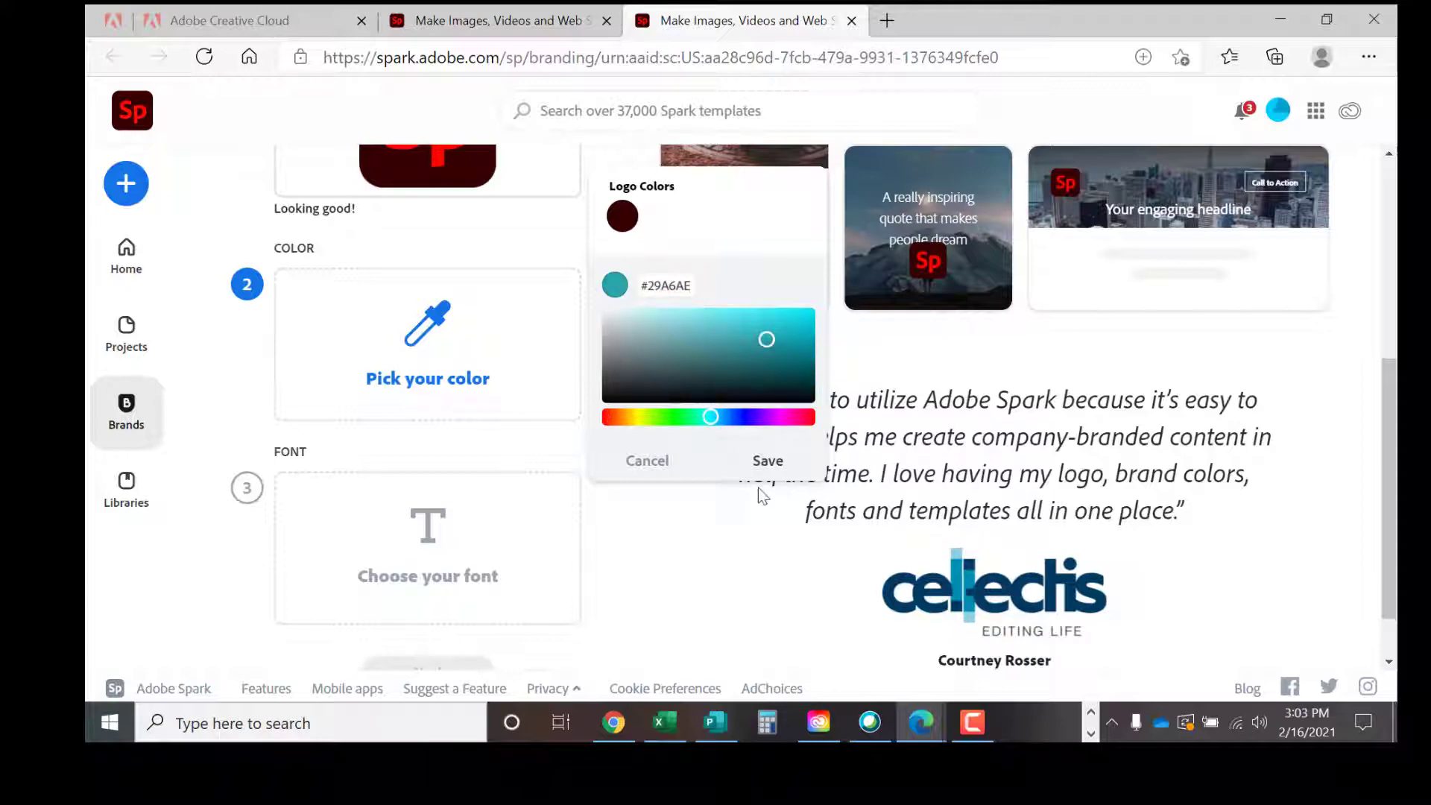
{"action": "left_click", "coordinate": [759, 474]}
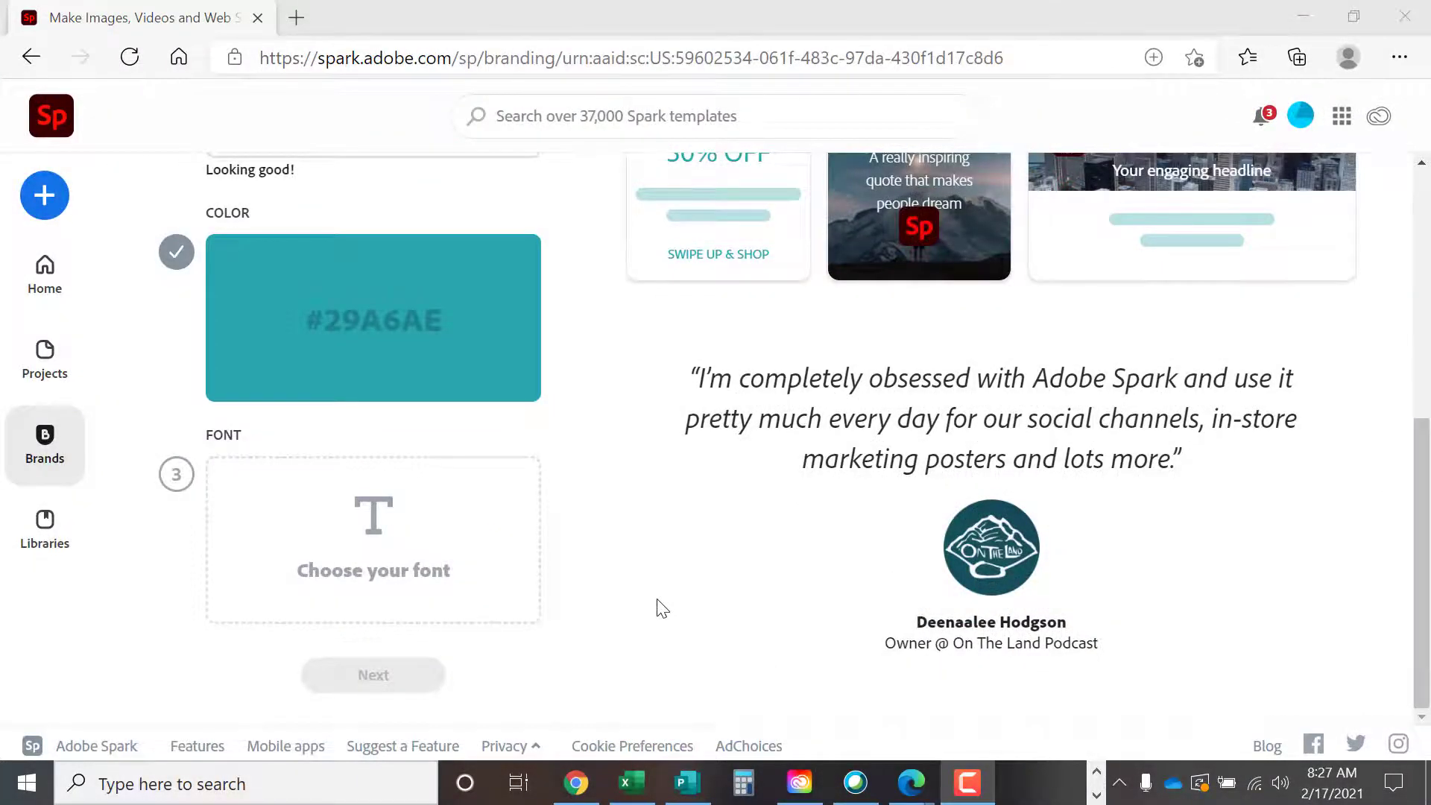
Choose Raleway Regular from the Clean fonts as the new brand's font.
{"action": "left_click", "coordinate": [425, 561]}
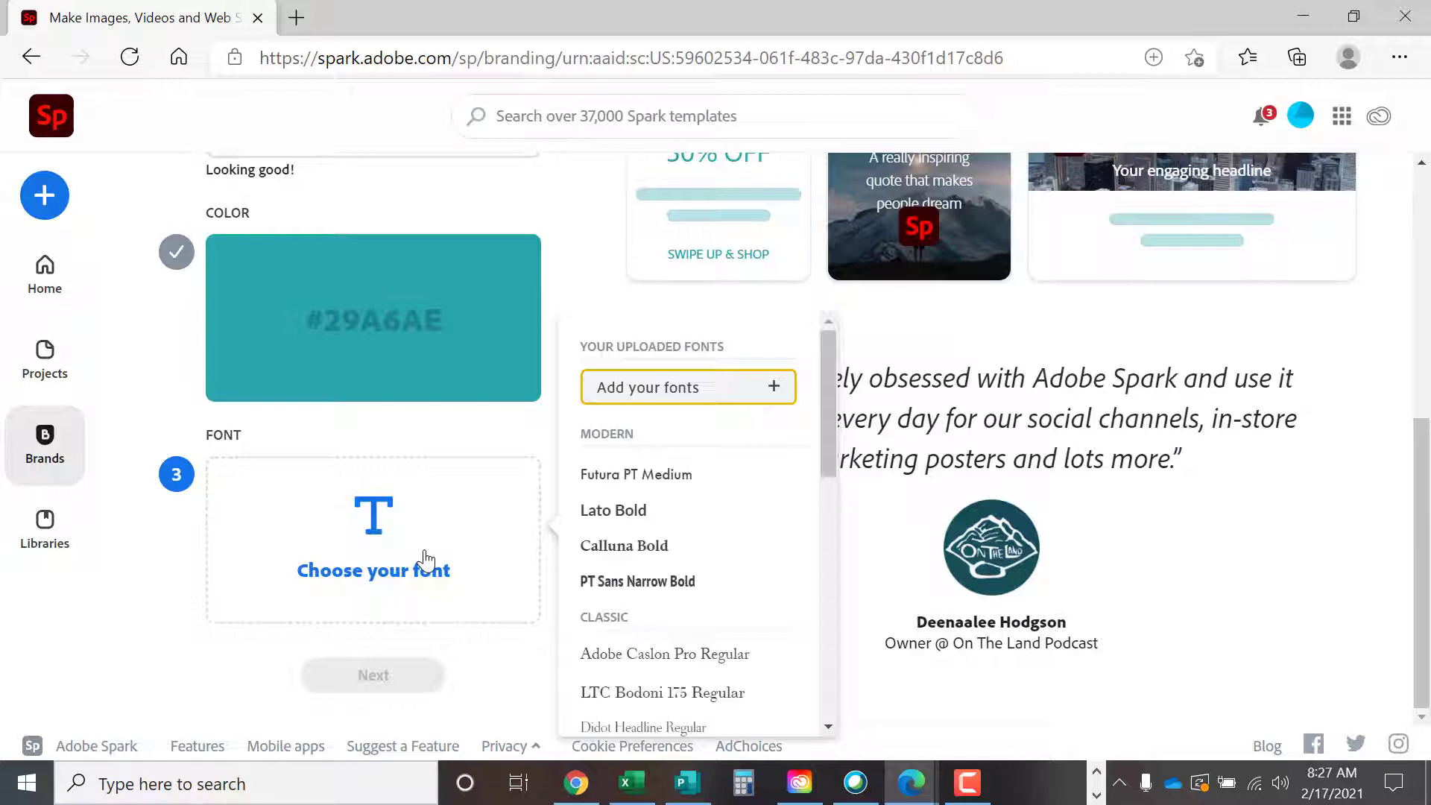
{"action": "scroll", "coordinate": [760, 511], "scroll_direction": "down", "scroll_amount": 4}
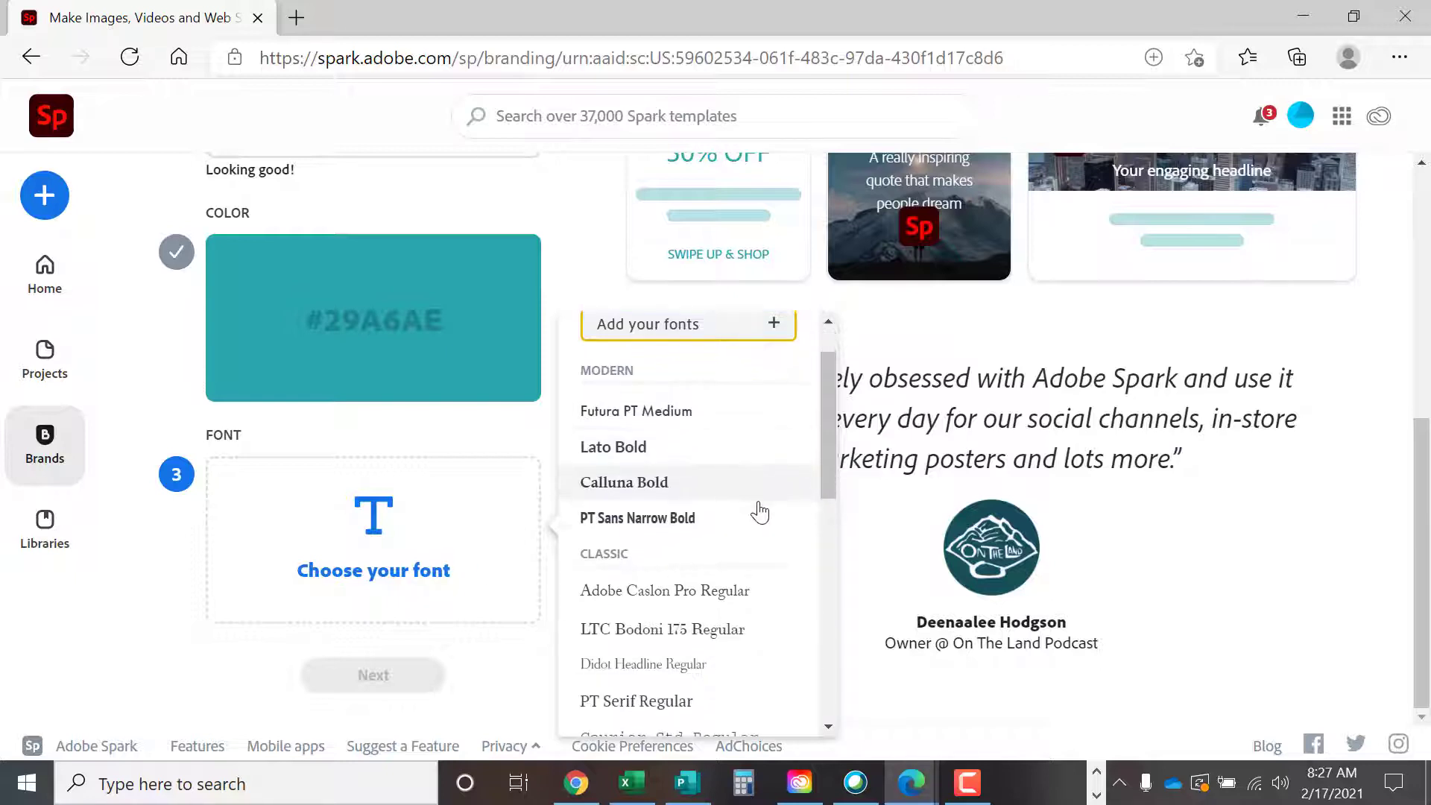
{"action": "scroll", "coordinate": [758, 532], "scroll_direction": "down", "scroll_amount": 3}
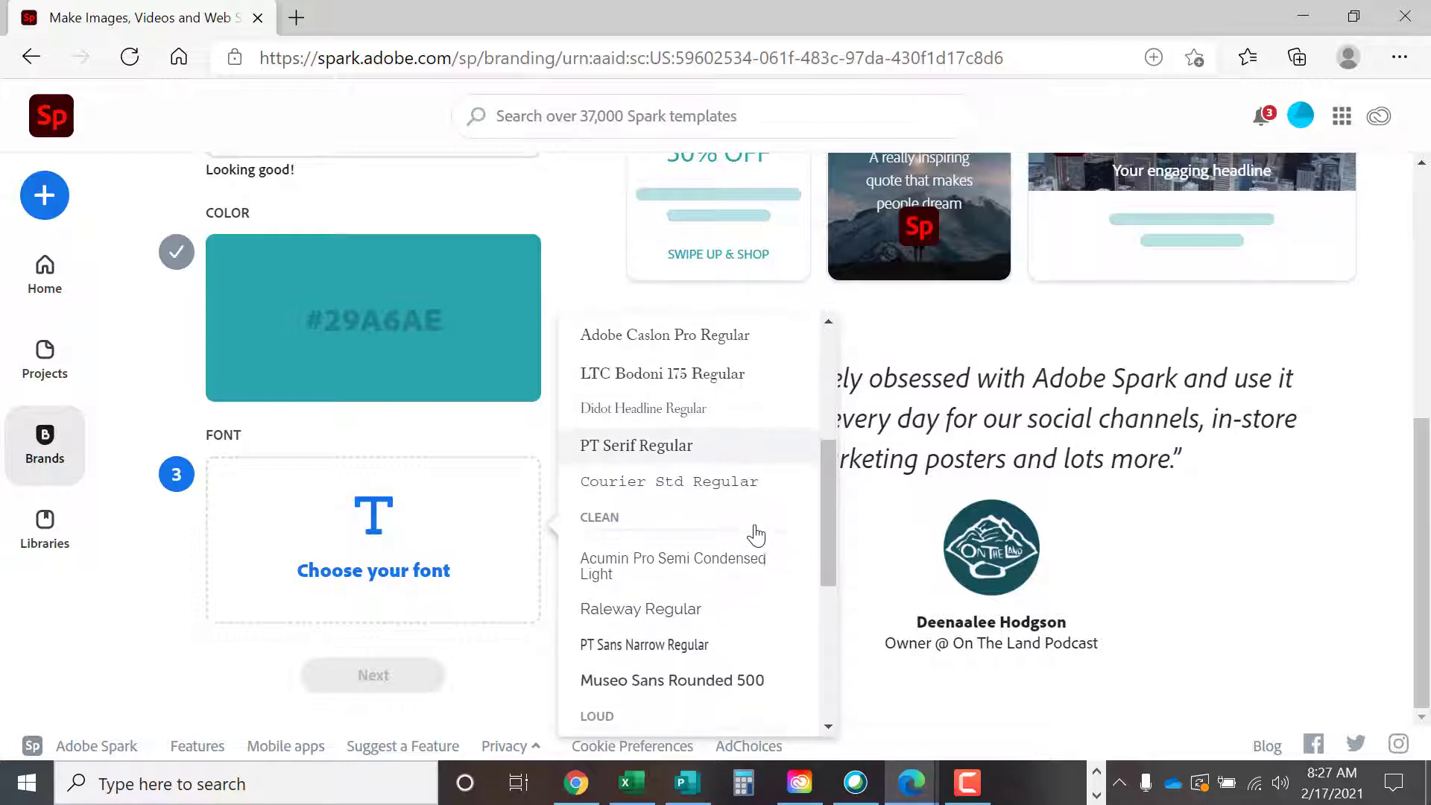
{"action": "scroll", "coordinate": [755, 534], "scroll_direction": "down", "scroll_amount": 1}
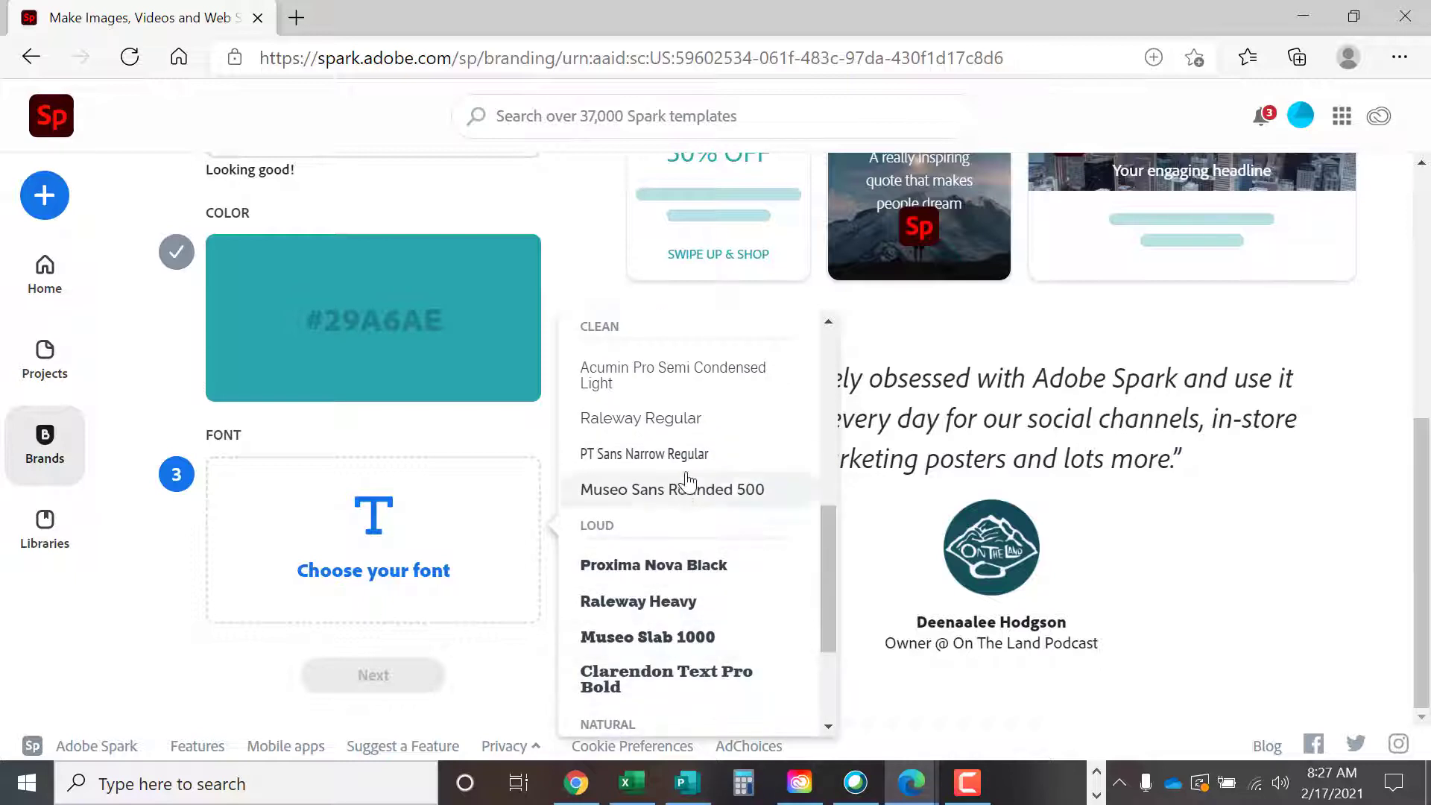
{"action": "left_click", "coordinate": [681, 427]}
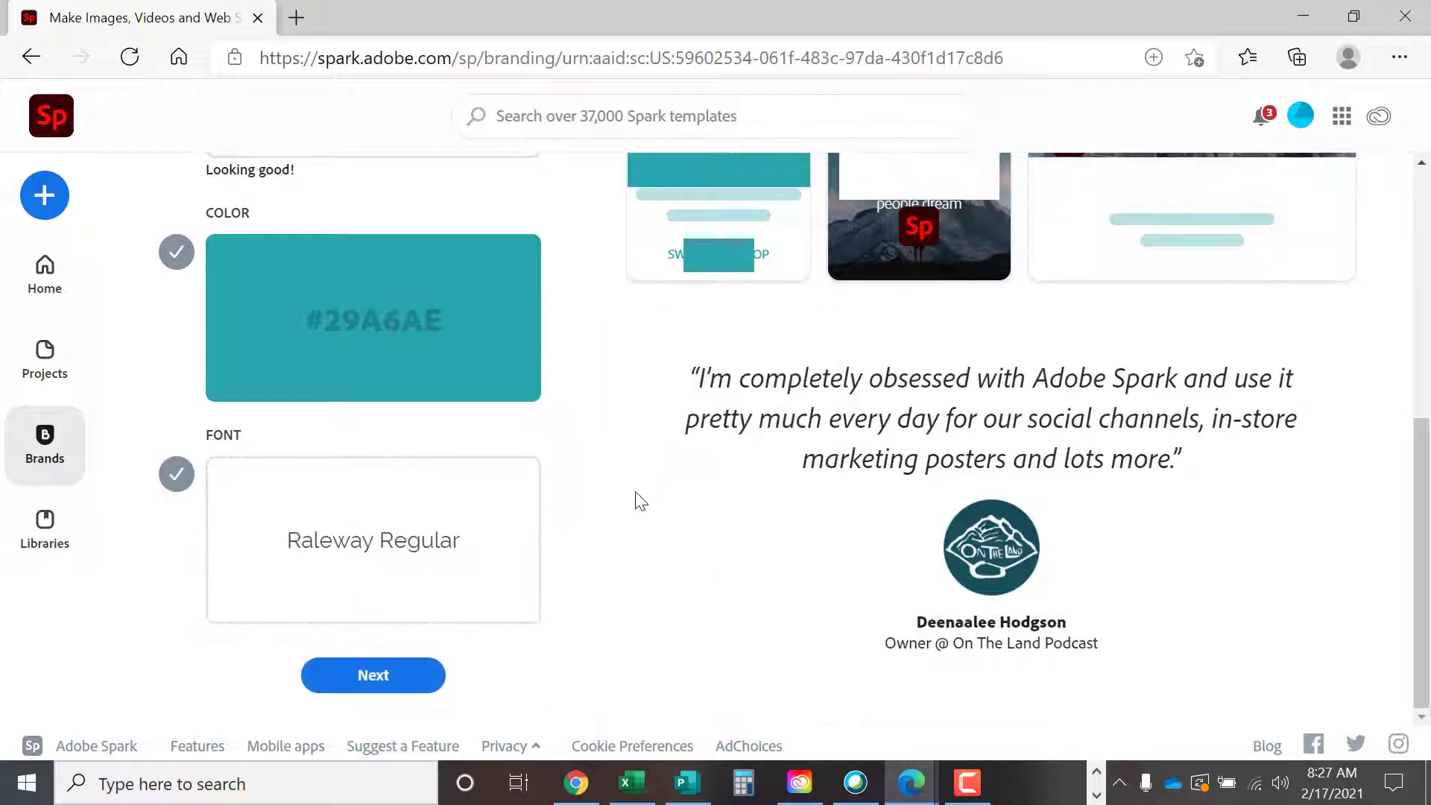
Name the brand Story Thieves Brand and create it.
{"action": "left_click", "coordinate": [415, 686]}
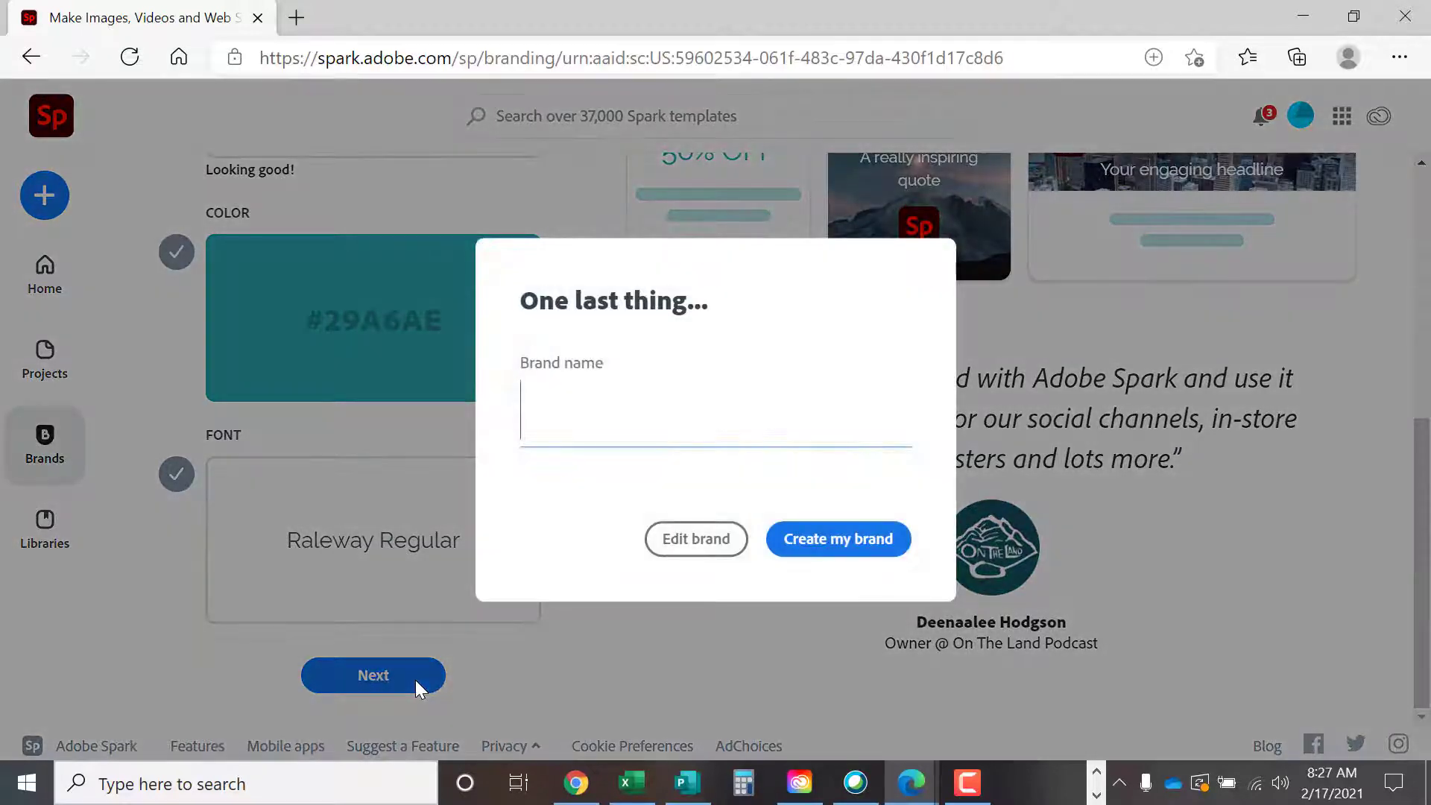
{"action": "type", "text": "Story Th"}
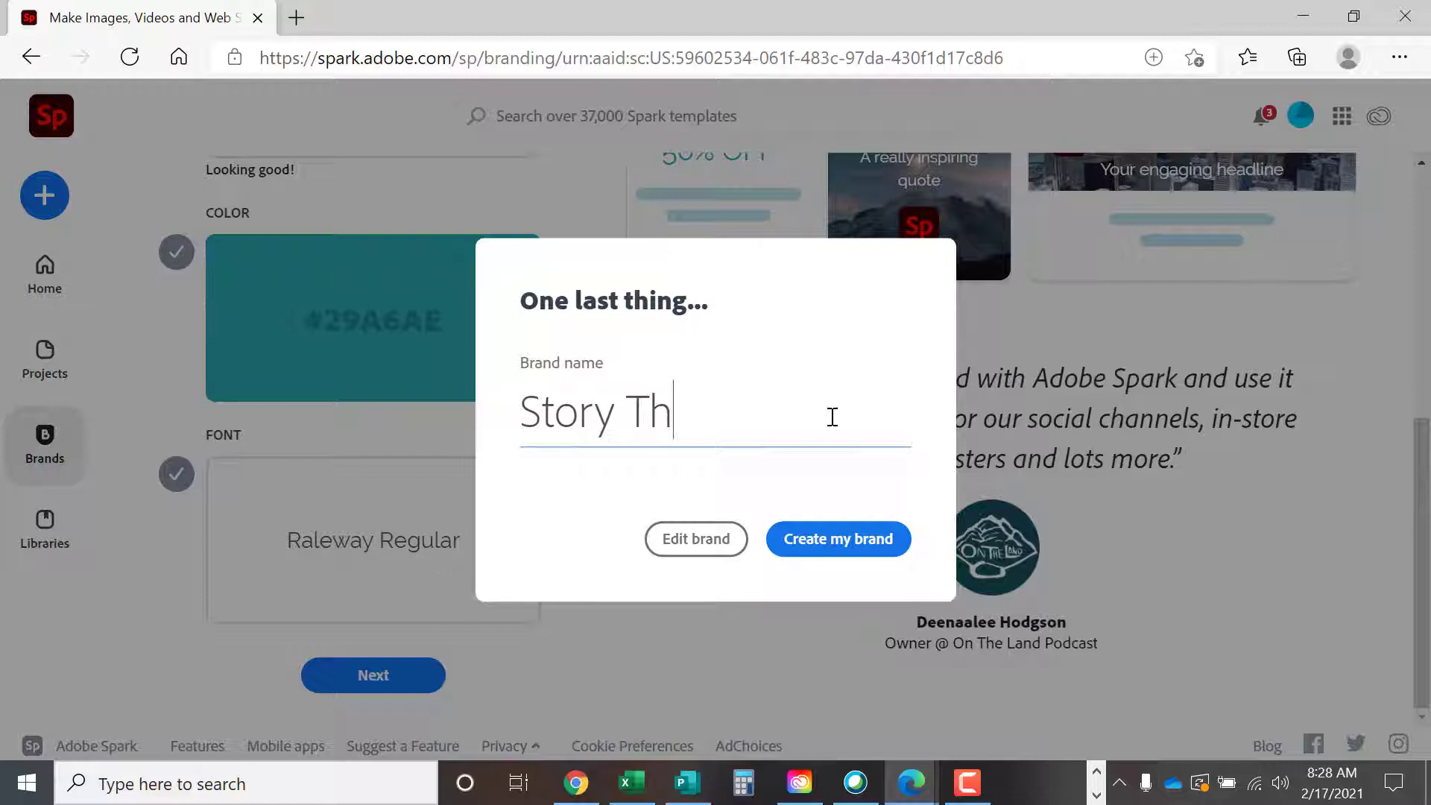
{"action": "type", "text": "ieves B"}
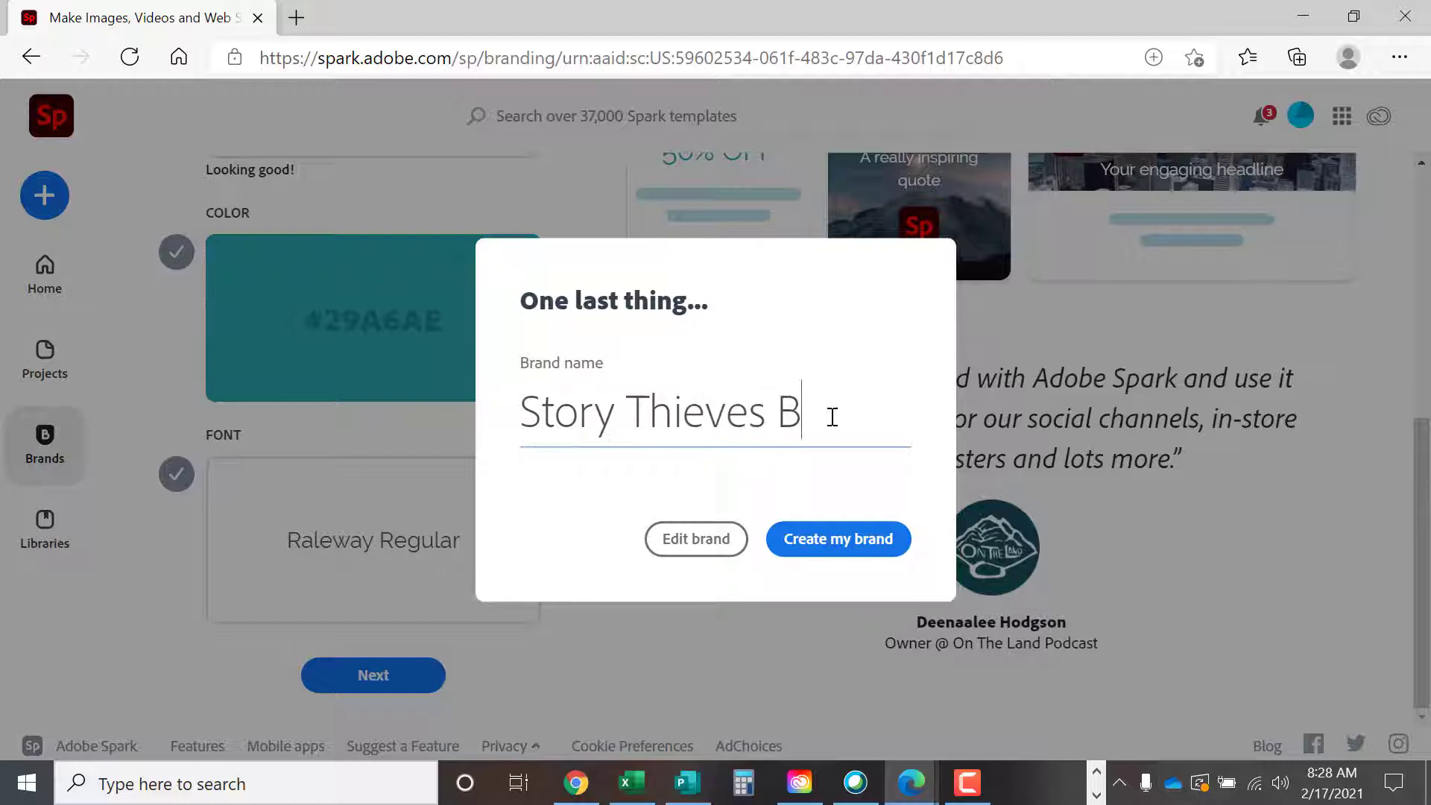
{"action": "type", "text": "rand"}
{"action": "left_click", "coordinate": [869, 543]}
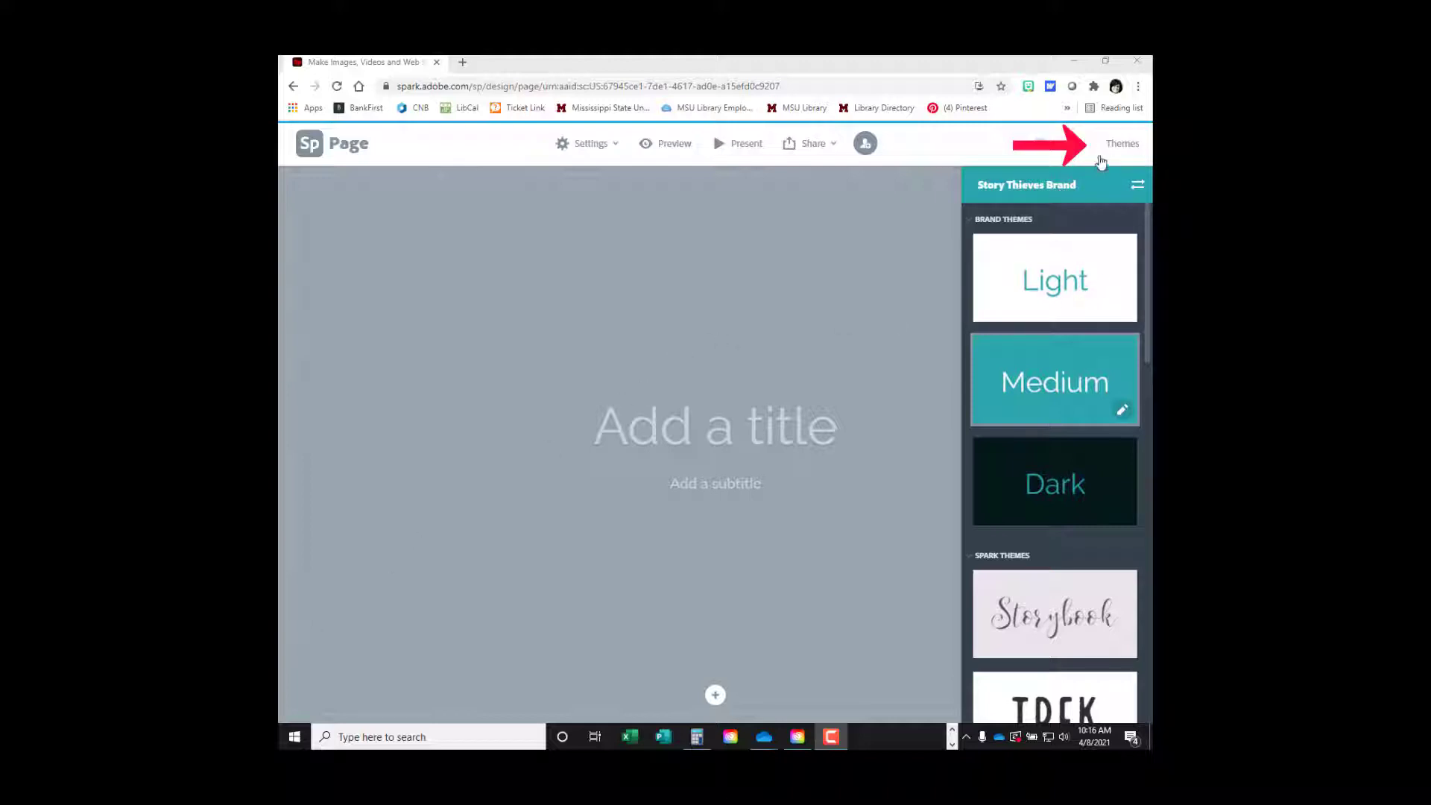
Open the page's theme choices and enter Story Thieves as the page title.
{"action": "left_click", "coordinate": [1118, 144]}
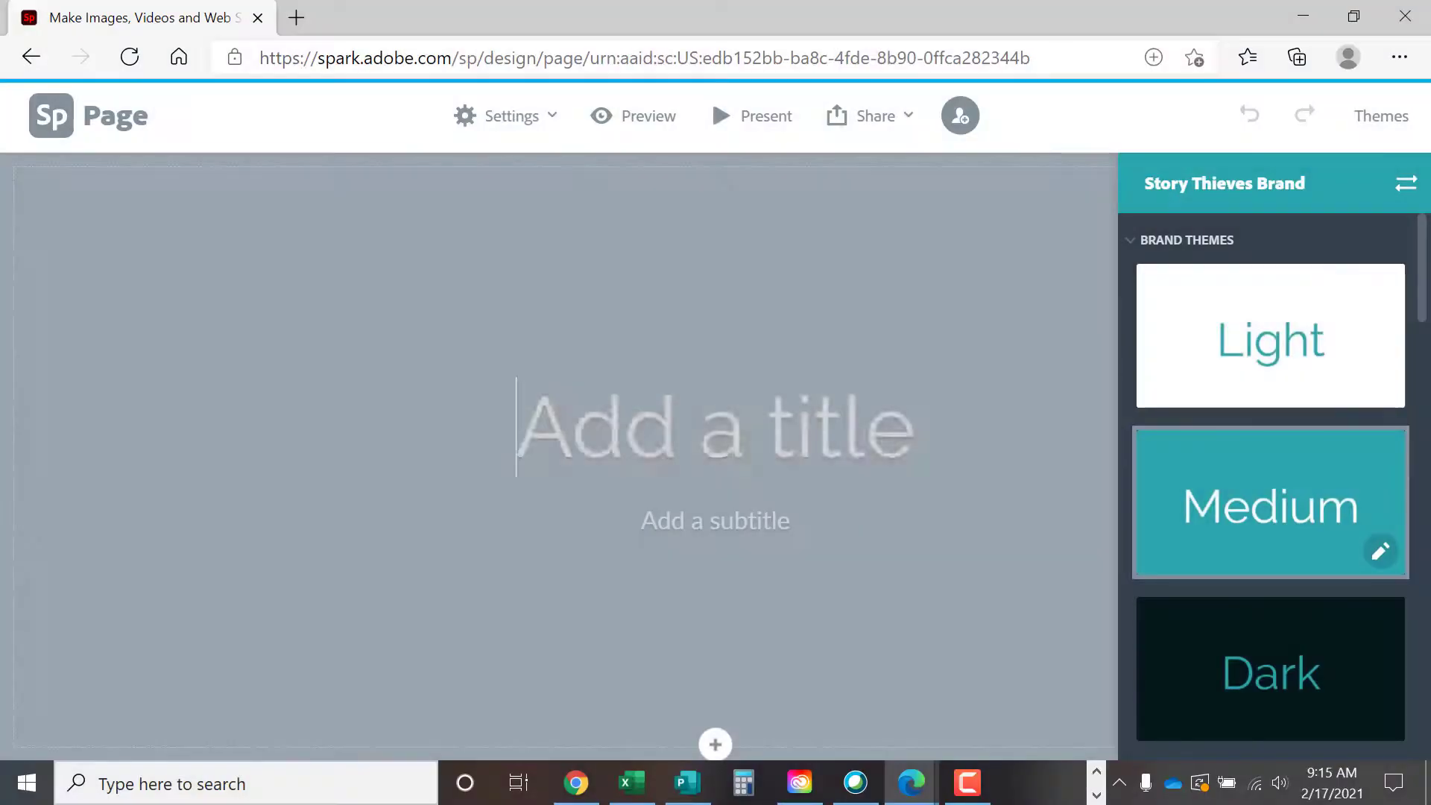
{"action": "type", "text": "S"}
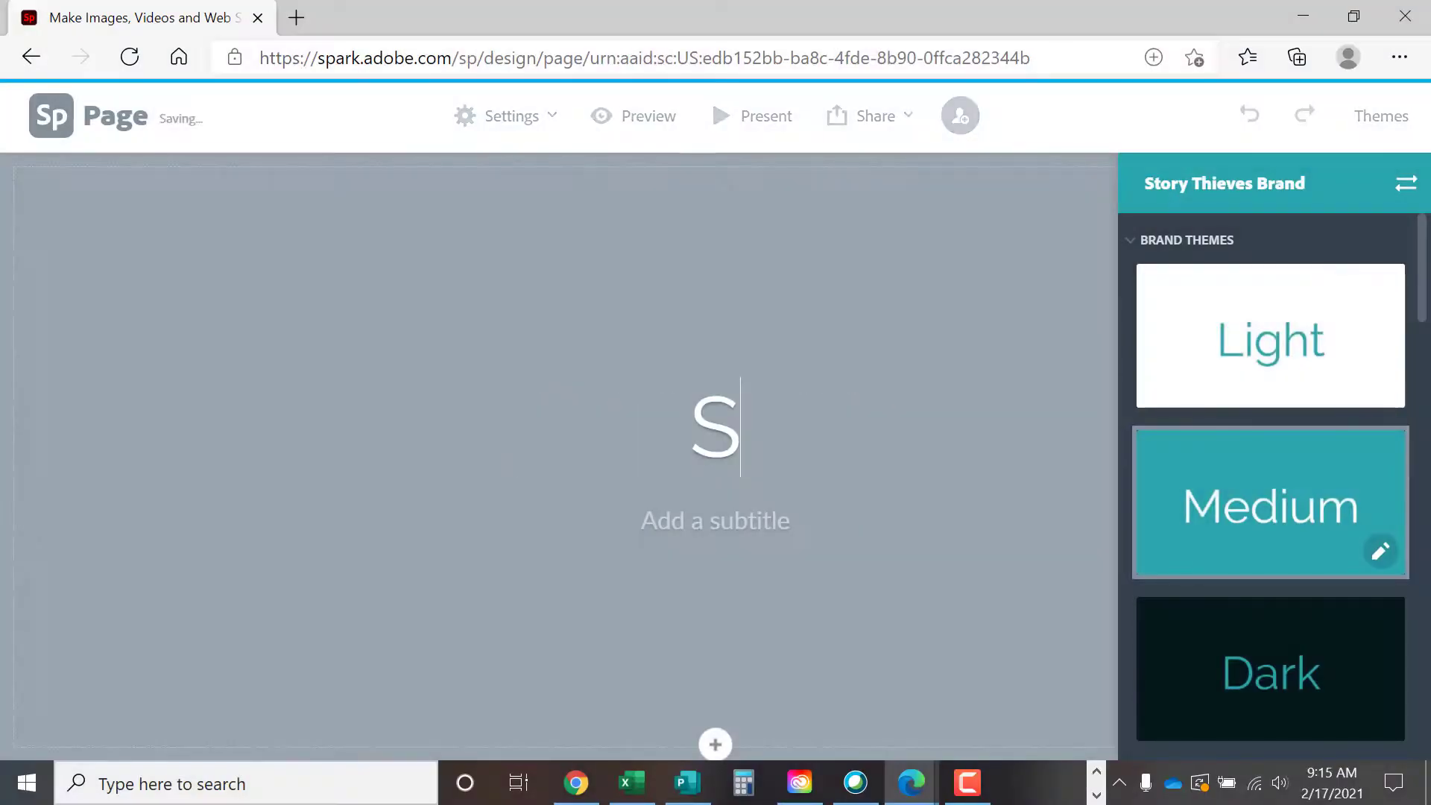
{"action": "type", "text": "tory"}
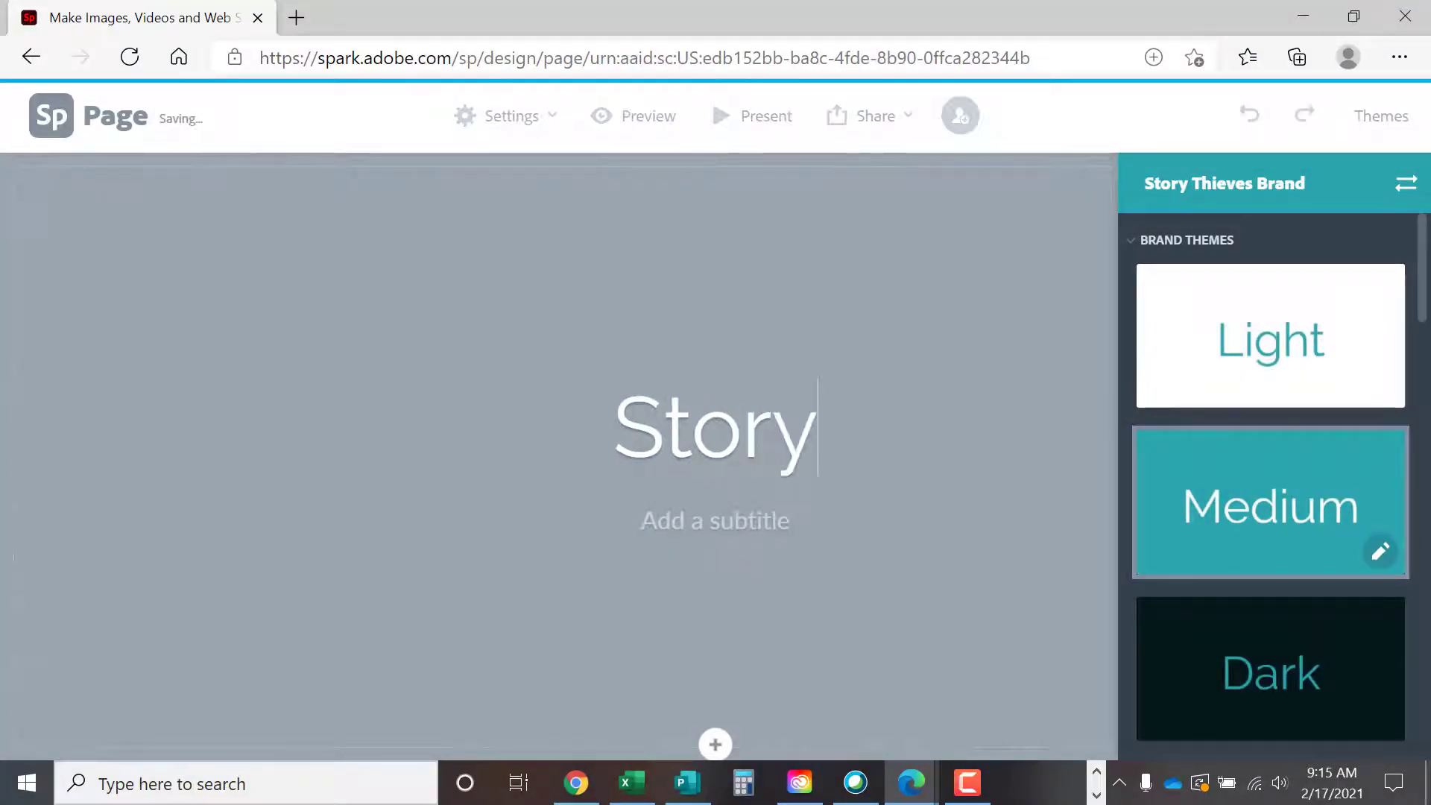
{"action": "type", "text": " Thie"}
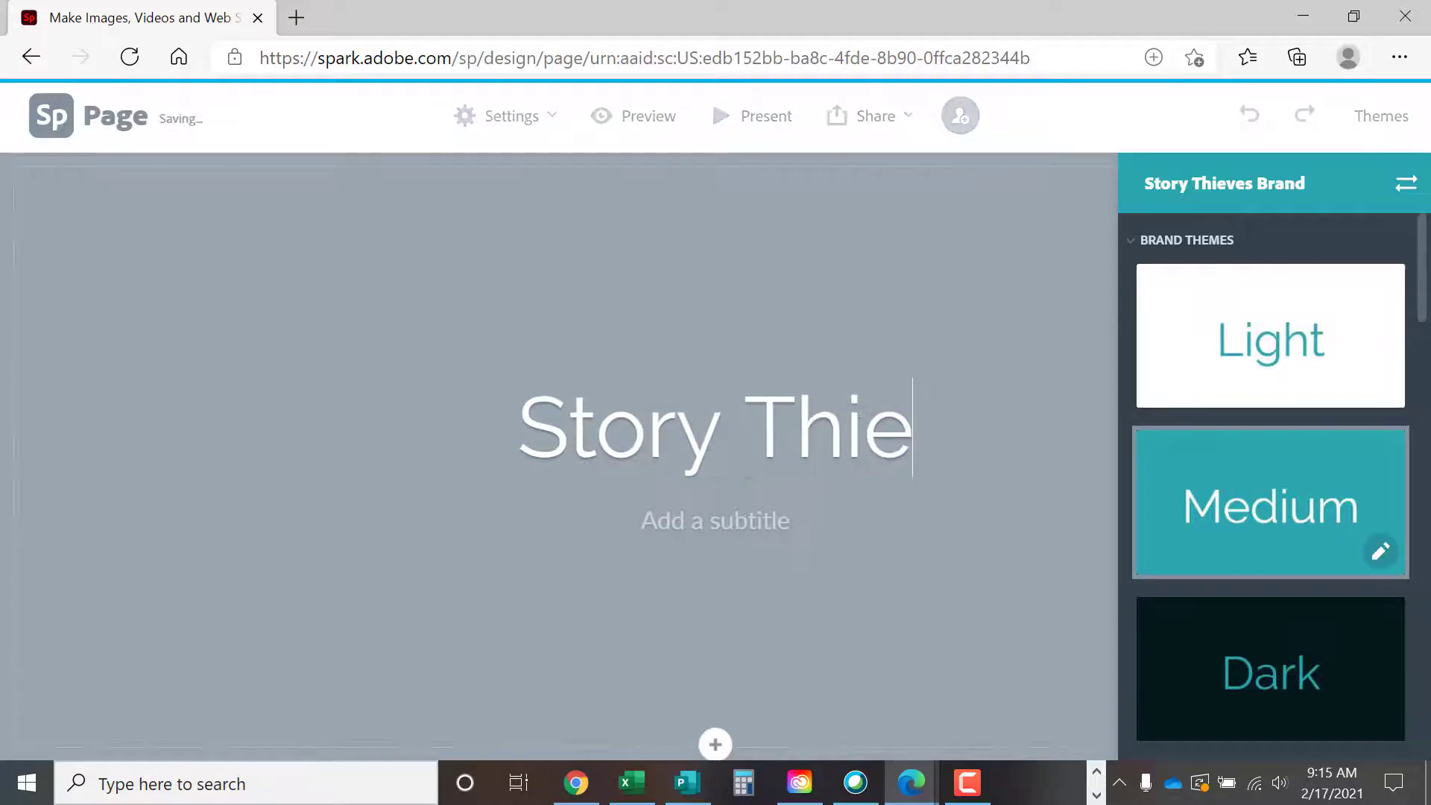
{"action": "type", "text": "ves"}
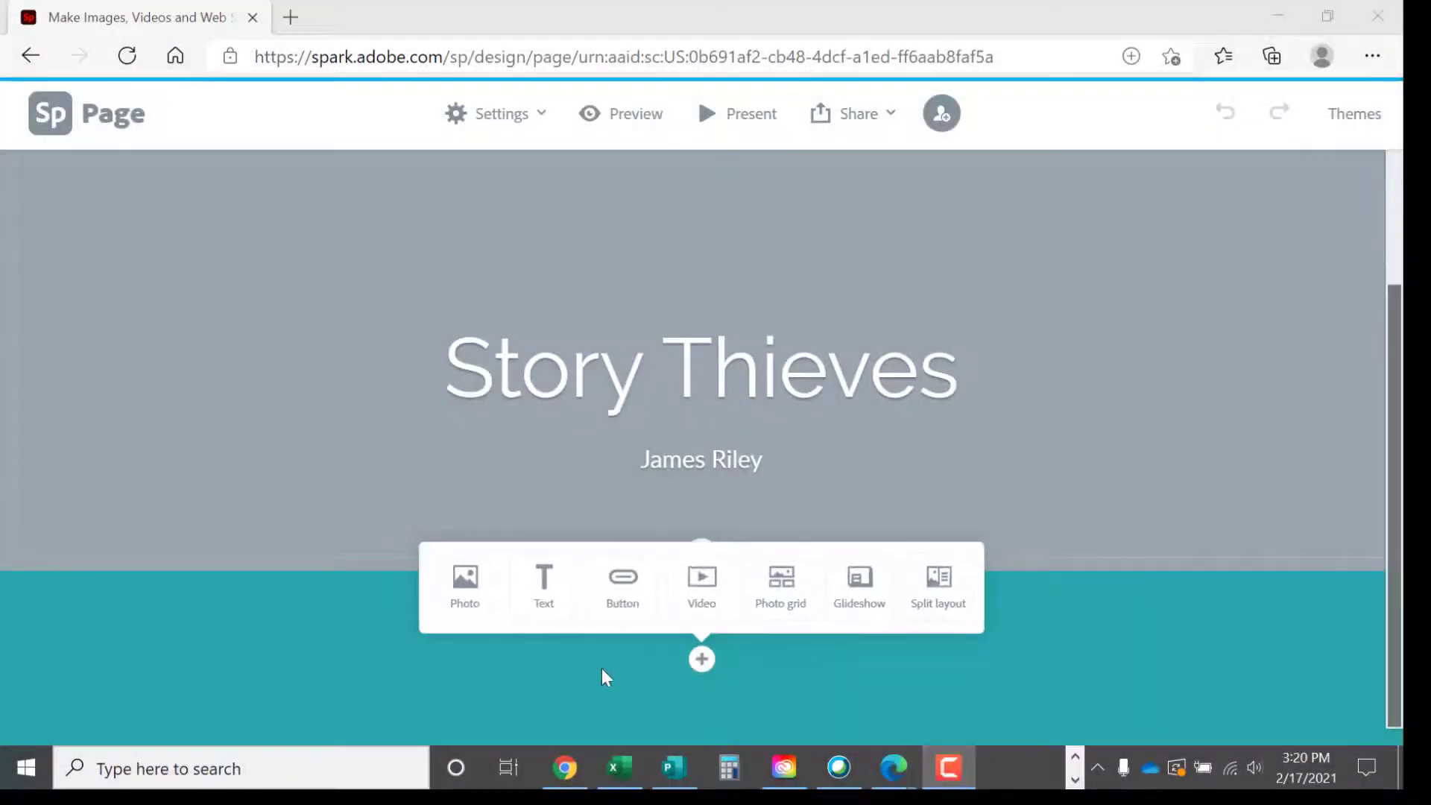
Add a centered H2 text line below the title section, crediting the presenter by name.
{"action": "left_click", "coordinate": [548, 608]}
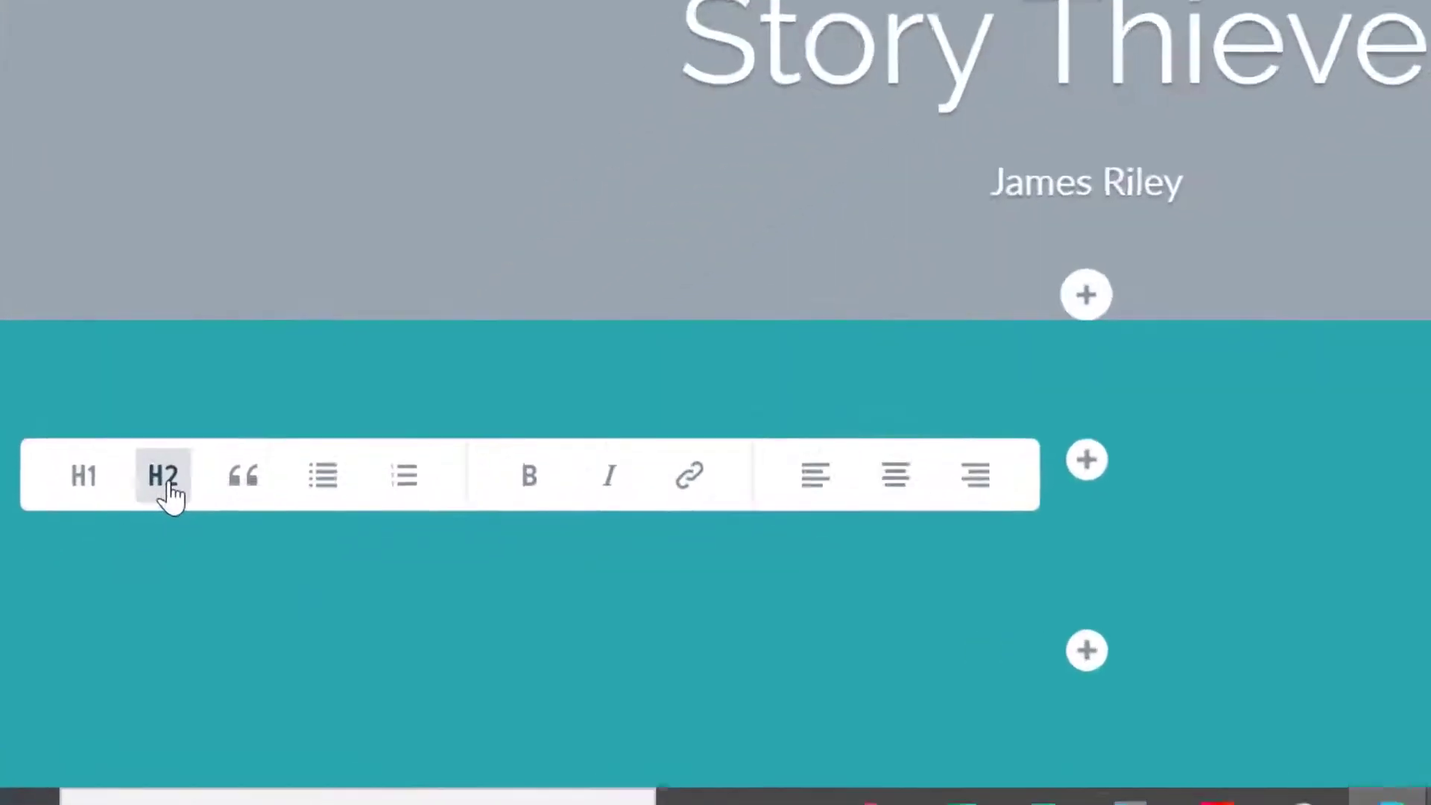
{"action": "left_click", "coordinate": [119, 552]}
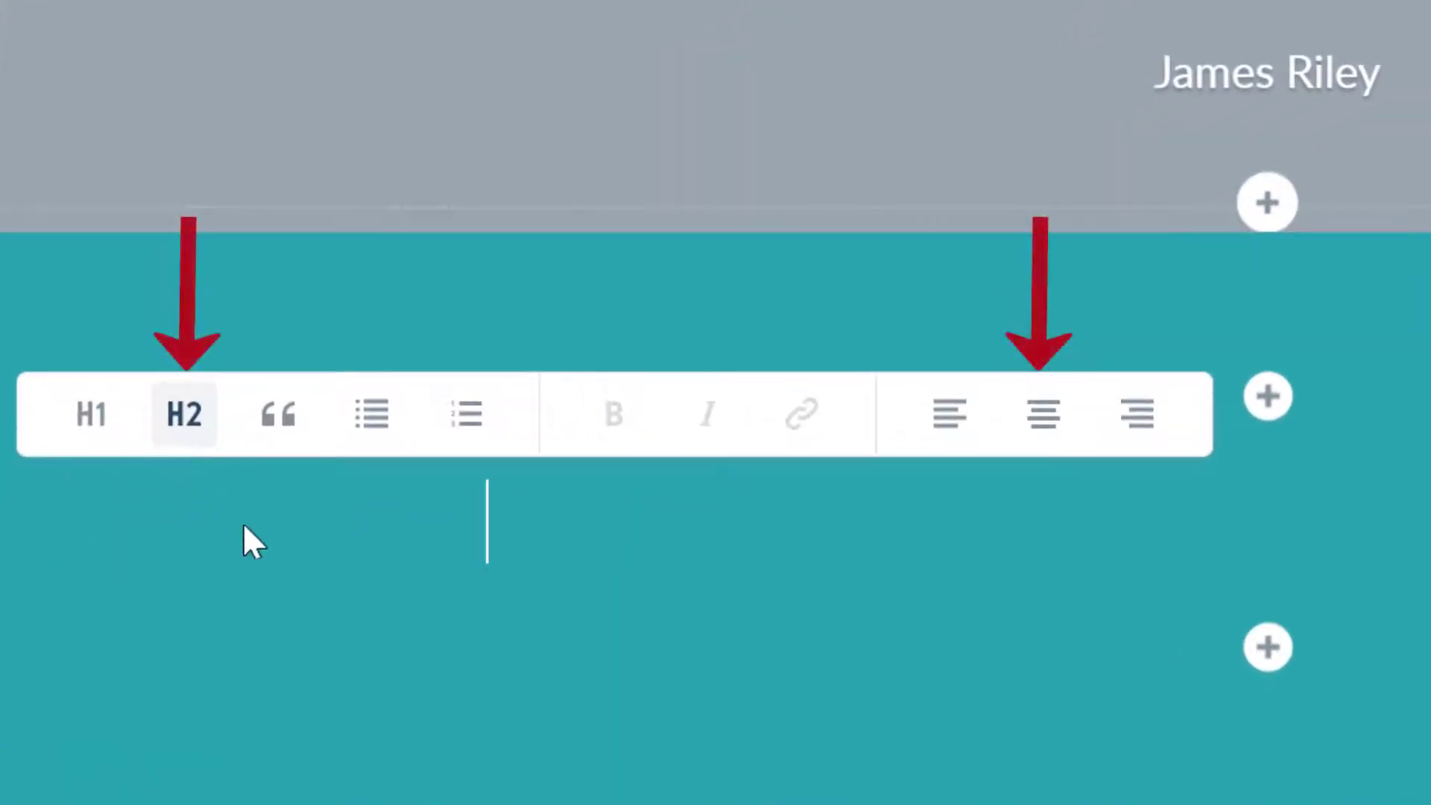
{"action": "left_click", "coordinate": [1041, 421]}
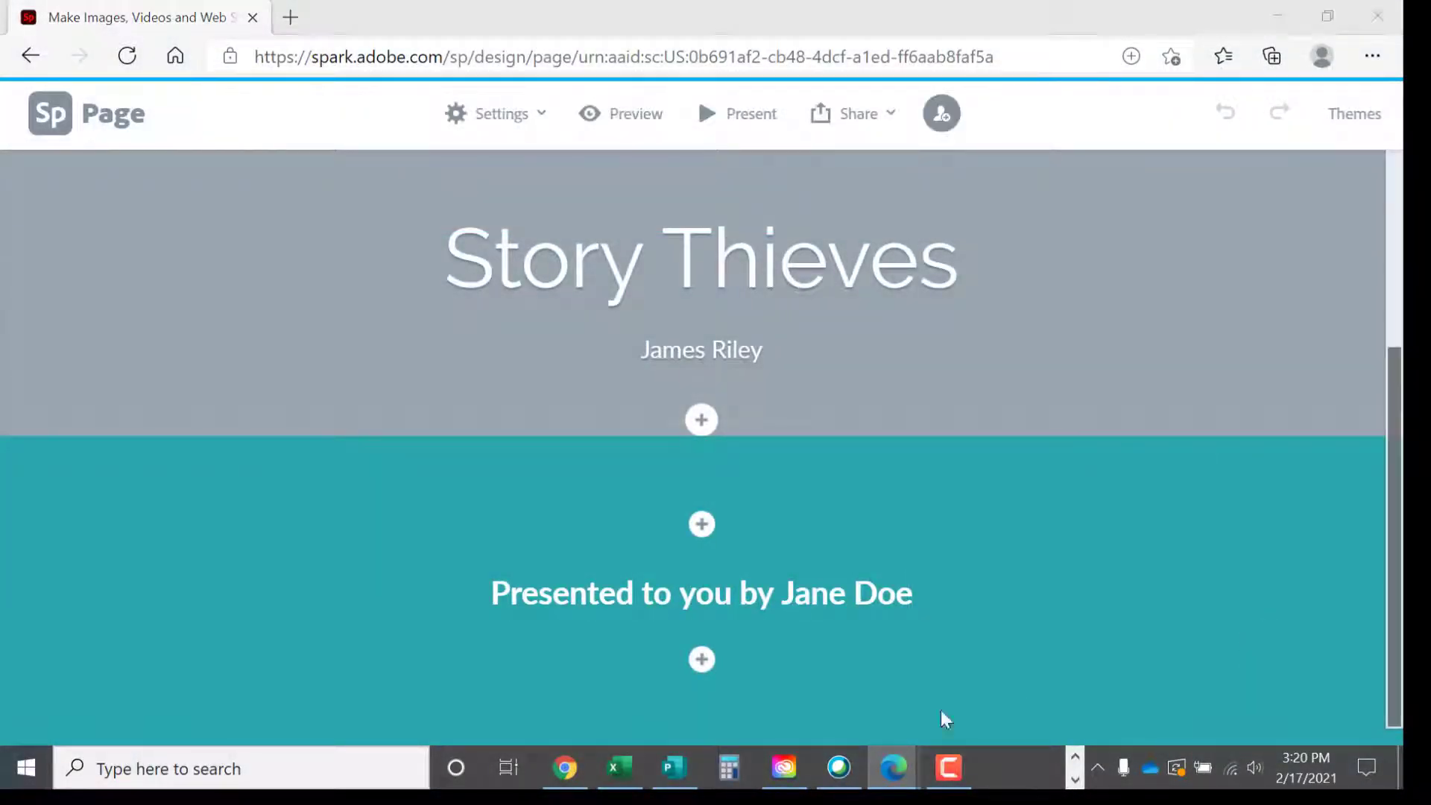
Add a split layout below the title section and upload the 2021-02-16_10-15-24 portrait as its image.
{"action": "left_click", "coordinate": [702, 661]}
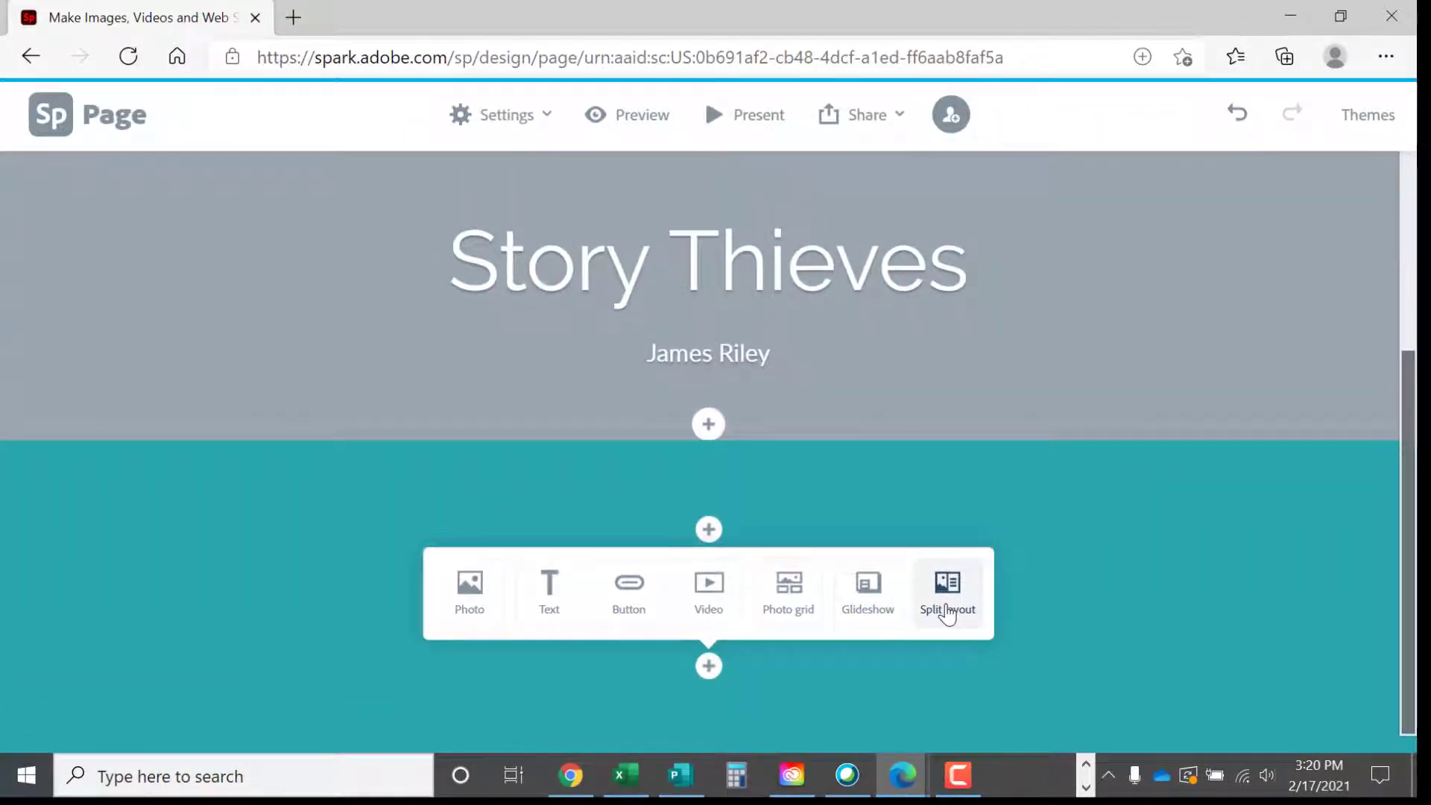
{"action": "left_click", "coordinate": [947, 610]}
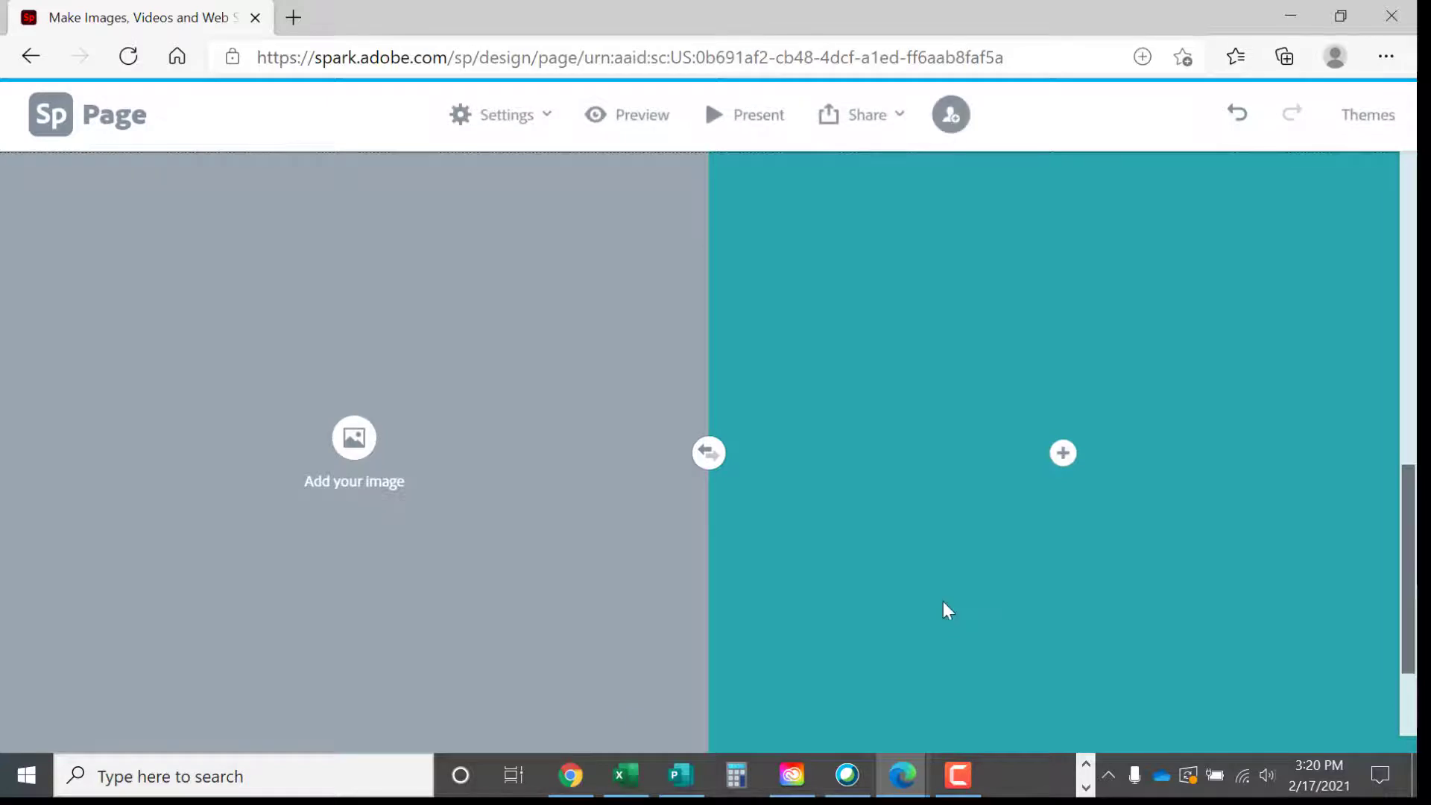
{"action": "left_click", "coordinate": [355, 439]}
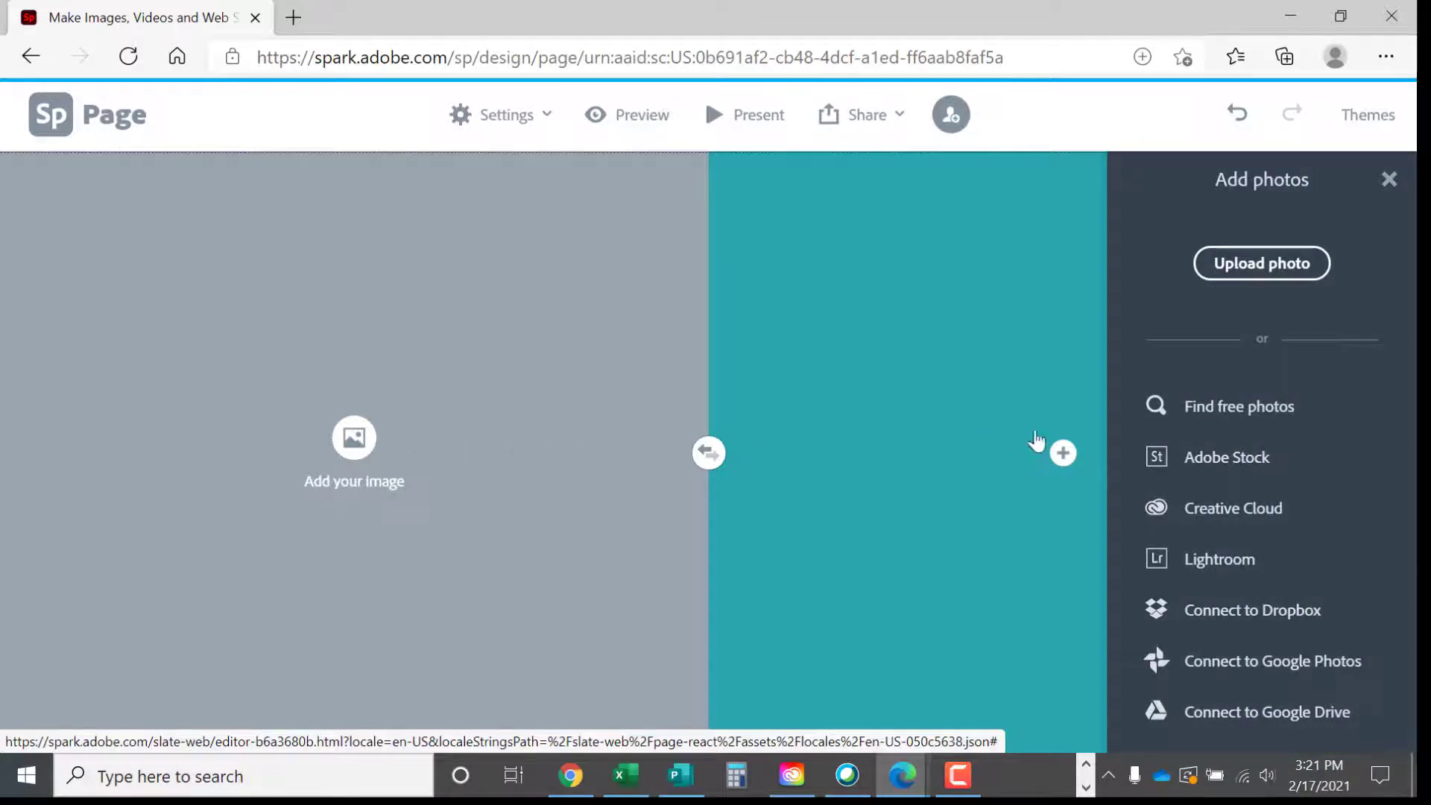
{"action": "left_click", "coordinate": [1252, 276]}
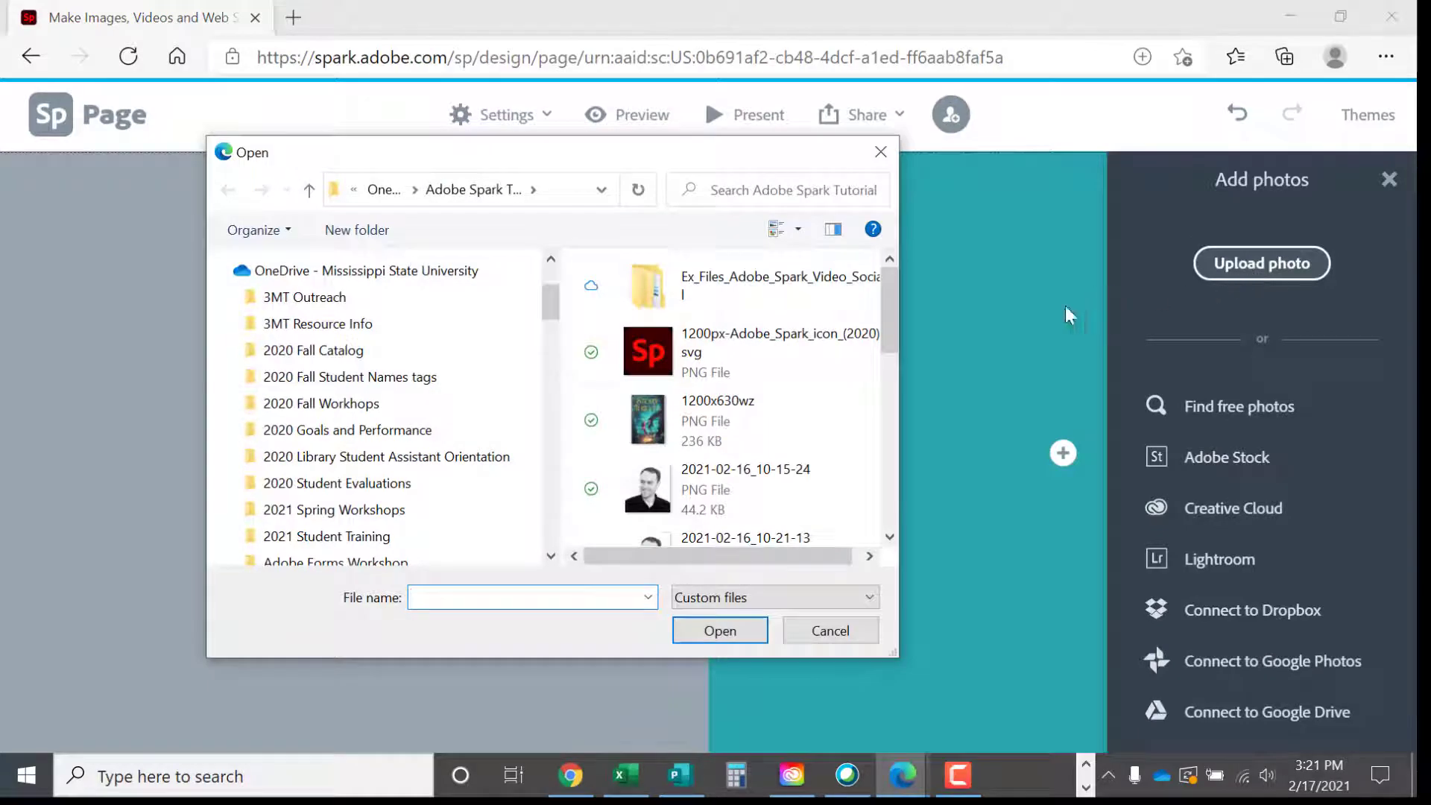
{"action": "left_click", "coordinate": [655, 501]}
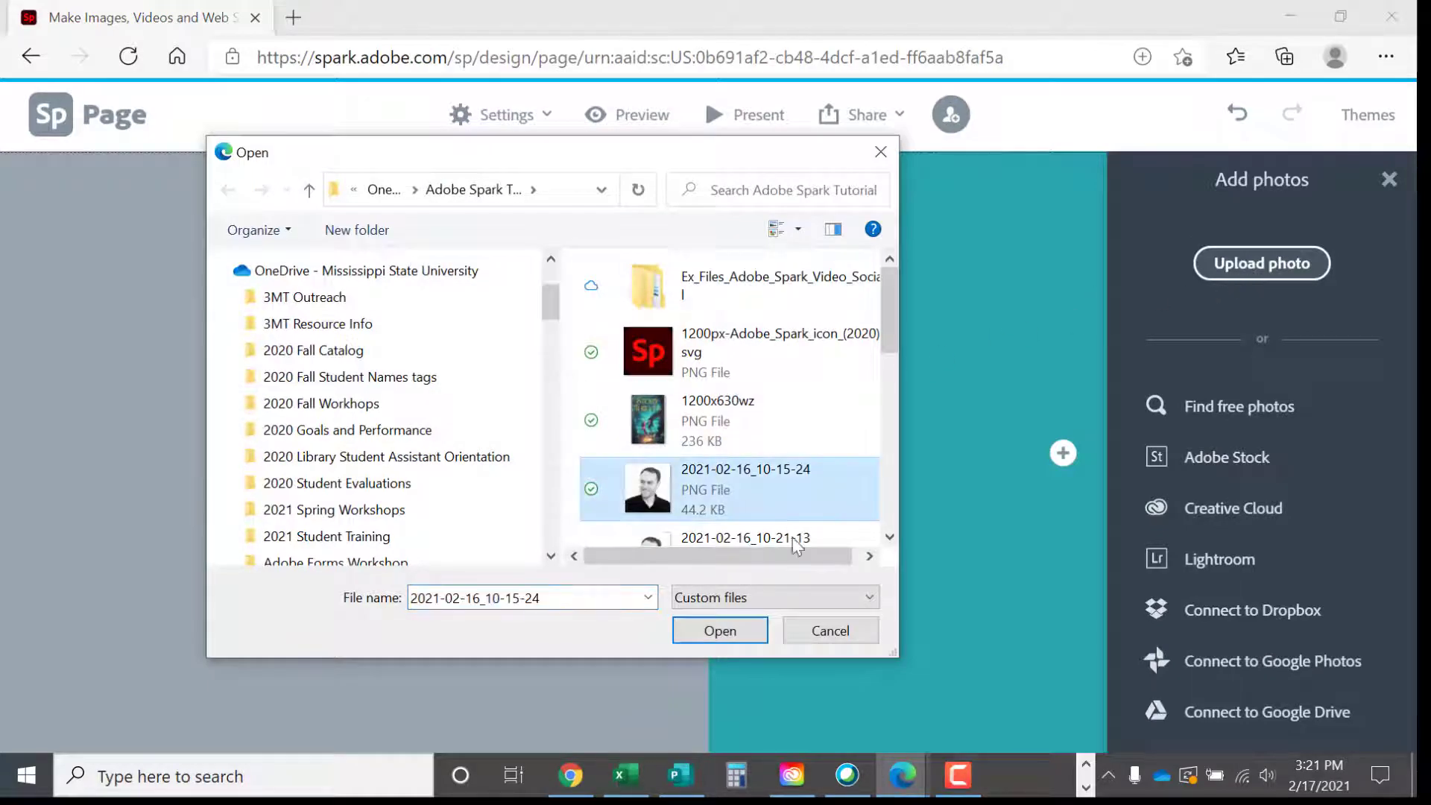
{"action": "left_click", "coordinate": [720, 630]}
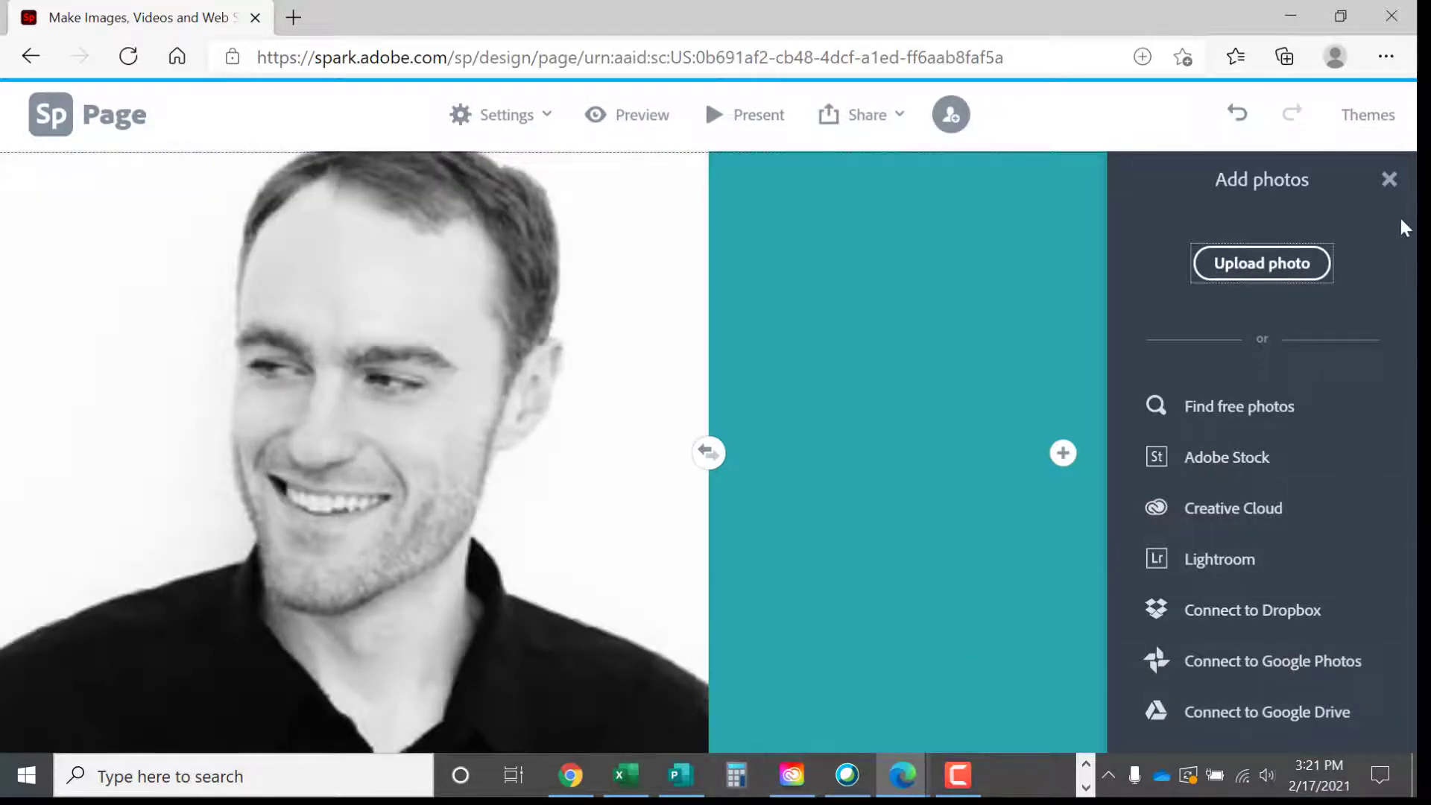
{"action": "left_click", "coordinate": [1389, 182]}
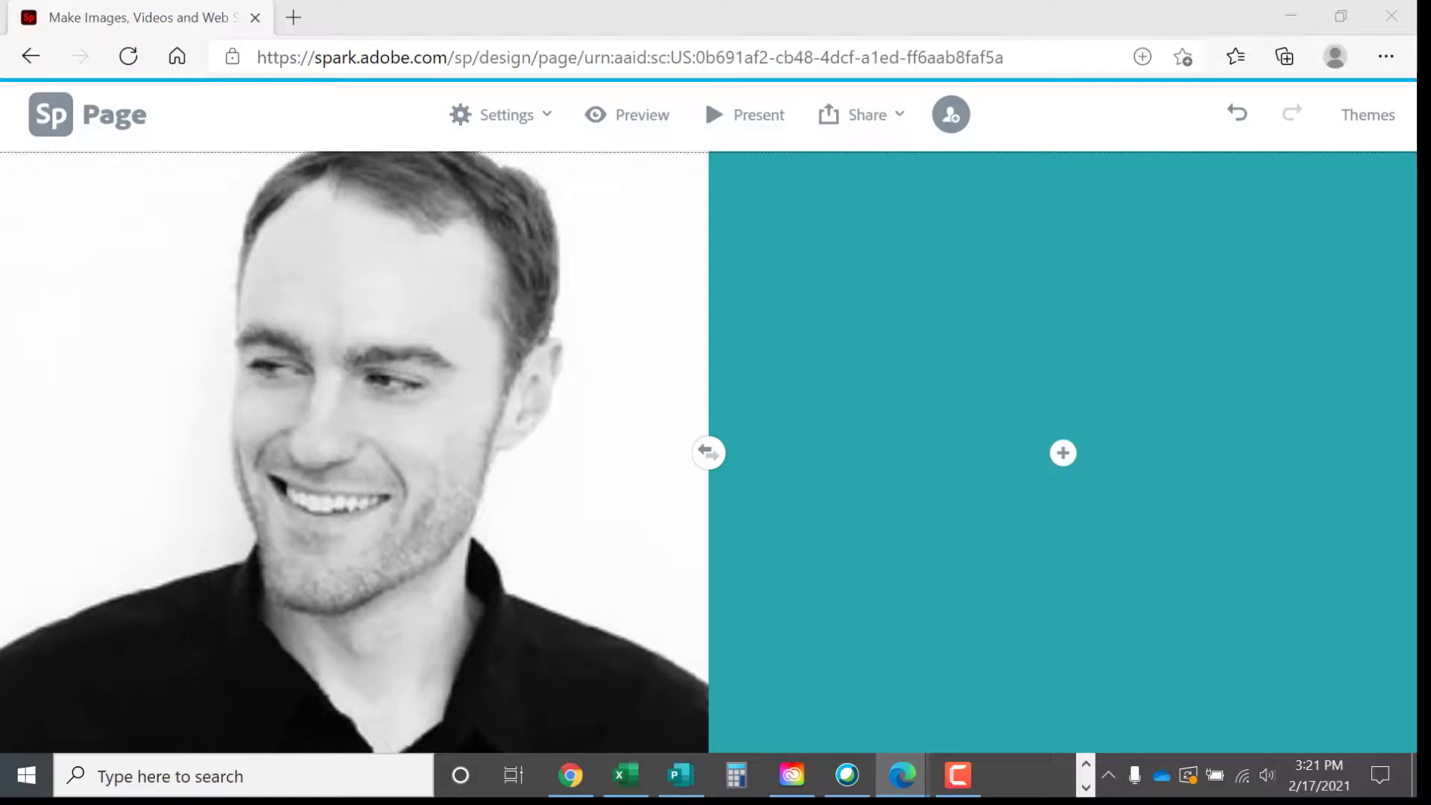
Add the centered H1 heading About the Author to the empty half of the split layout beside the portrait.
{"action": "left_click", "coordinate": [1063, 452]}
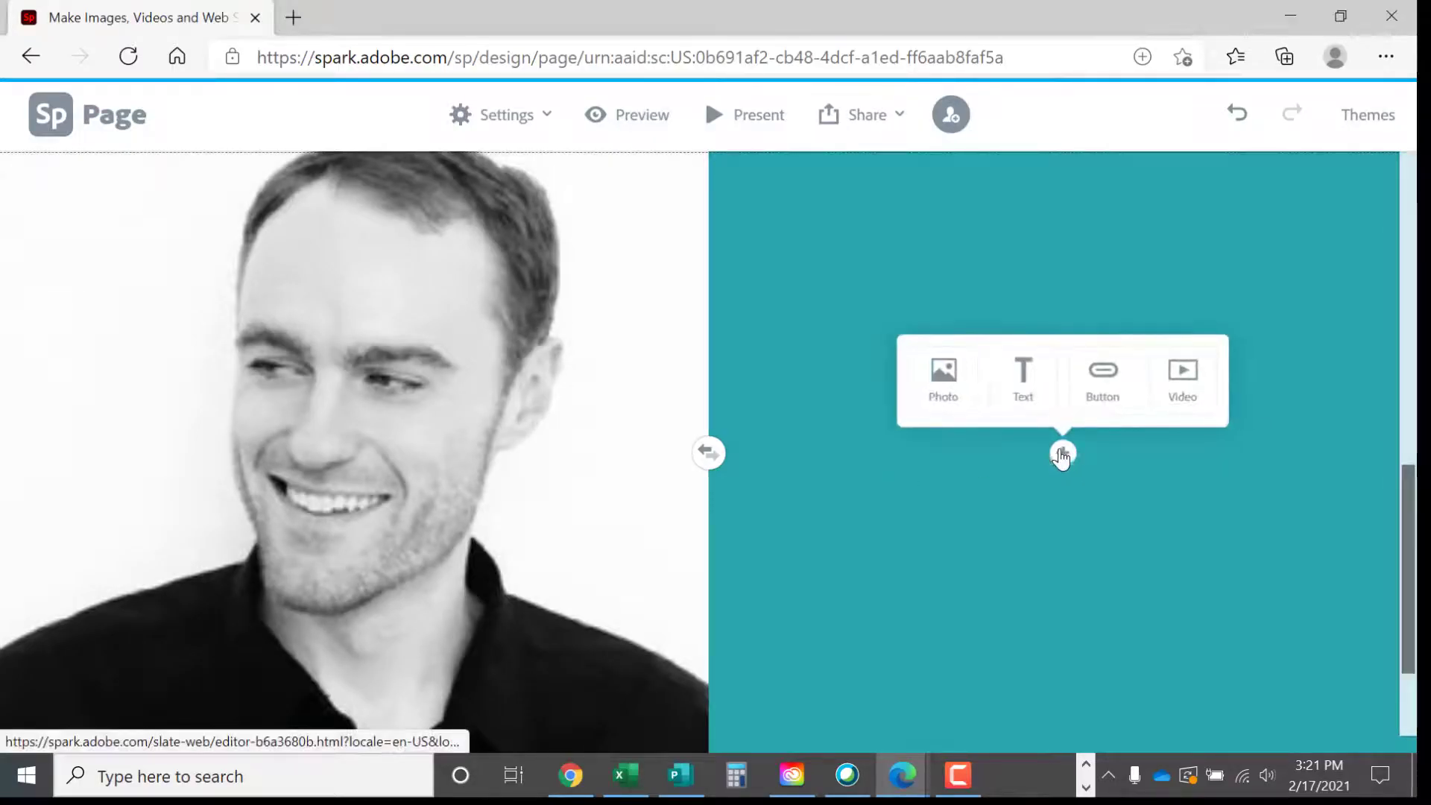
{"action": "left_click", "coordinate": [1019, 389]}
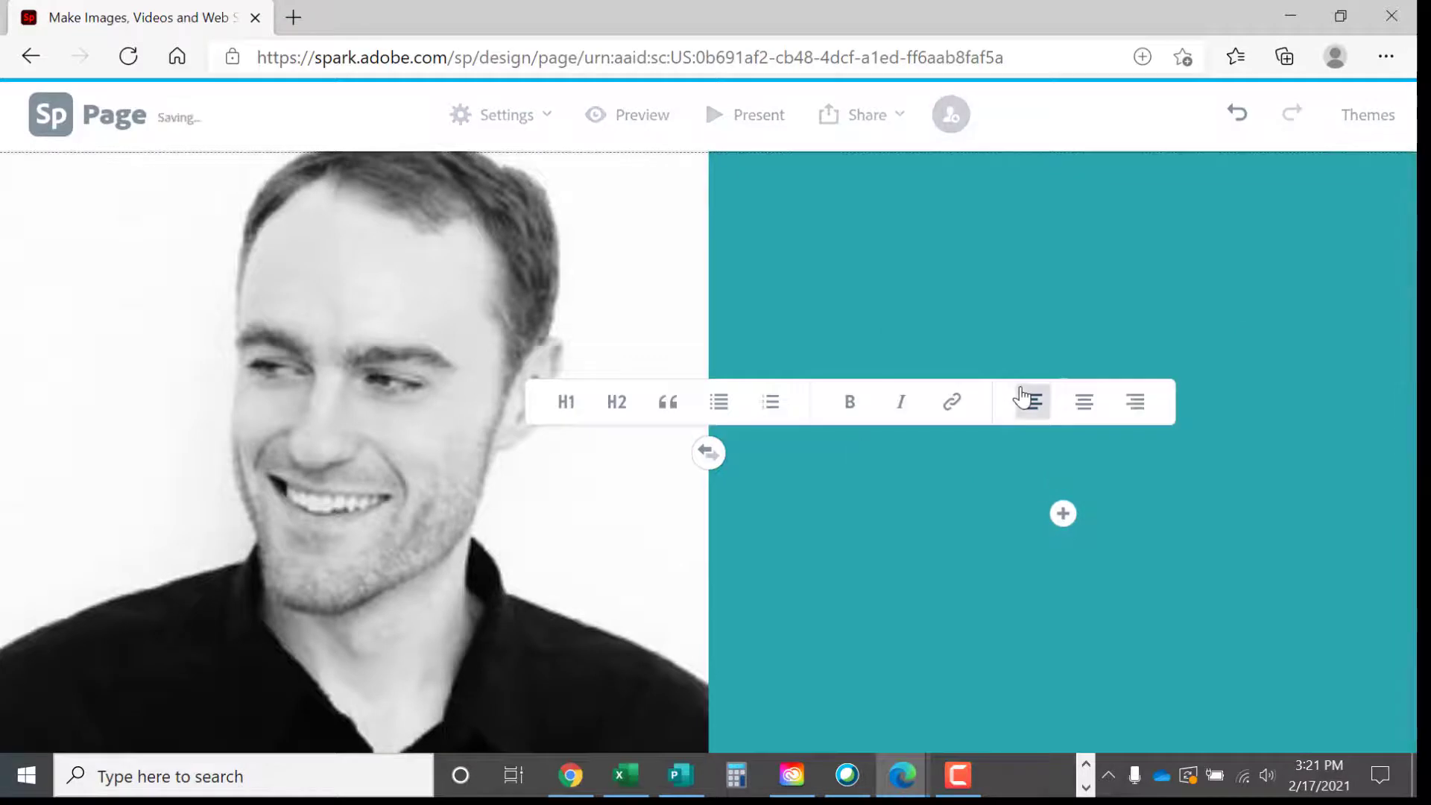
{"action": "left_click", "coordinate": [566, 410]}
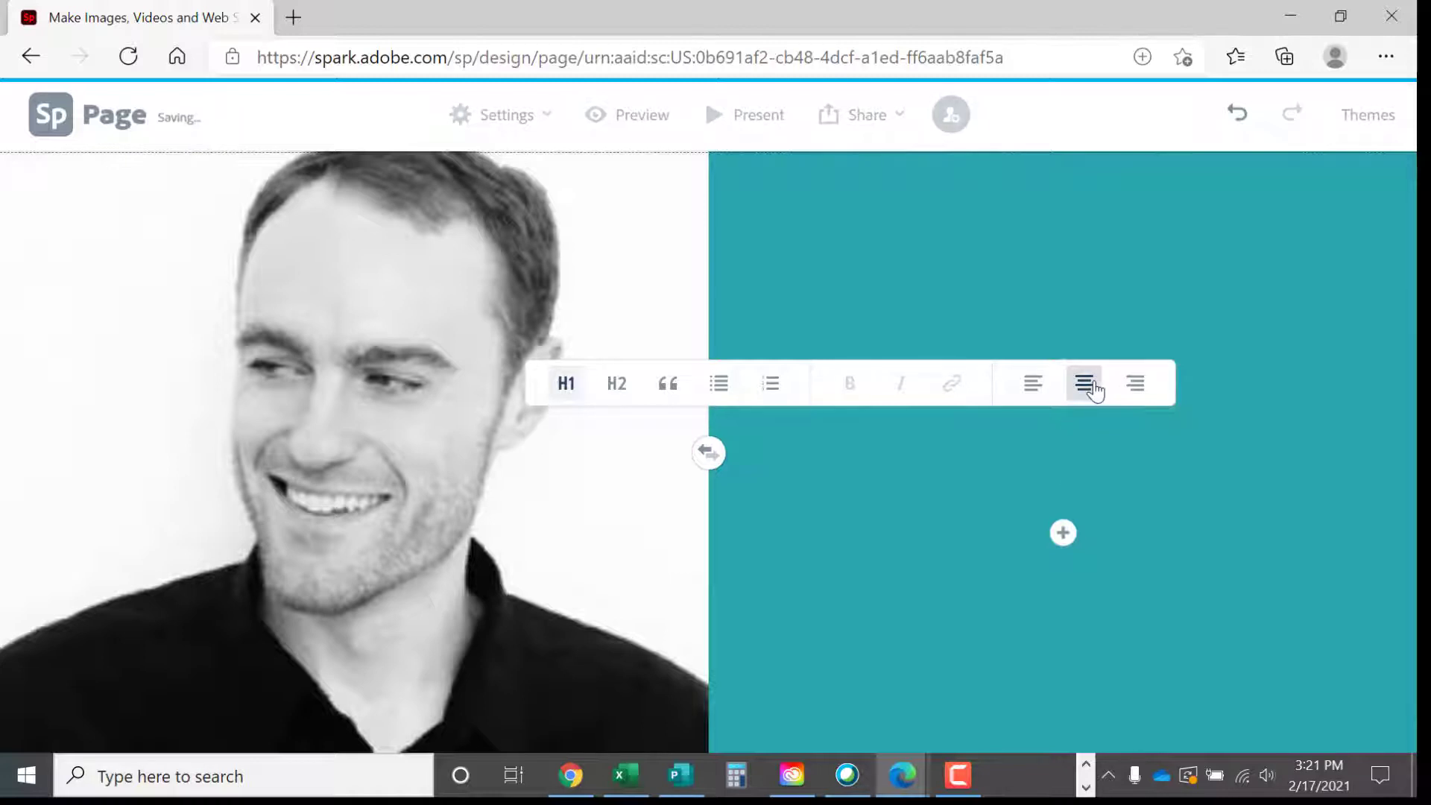
{"action": "type", "text": "About the Author"}
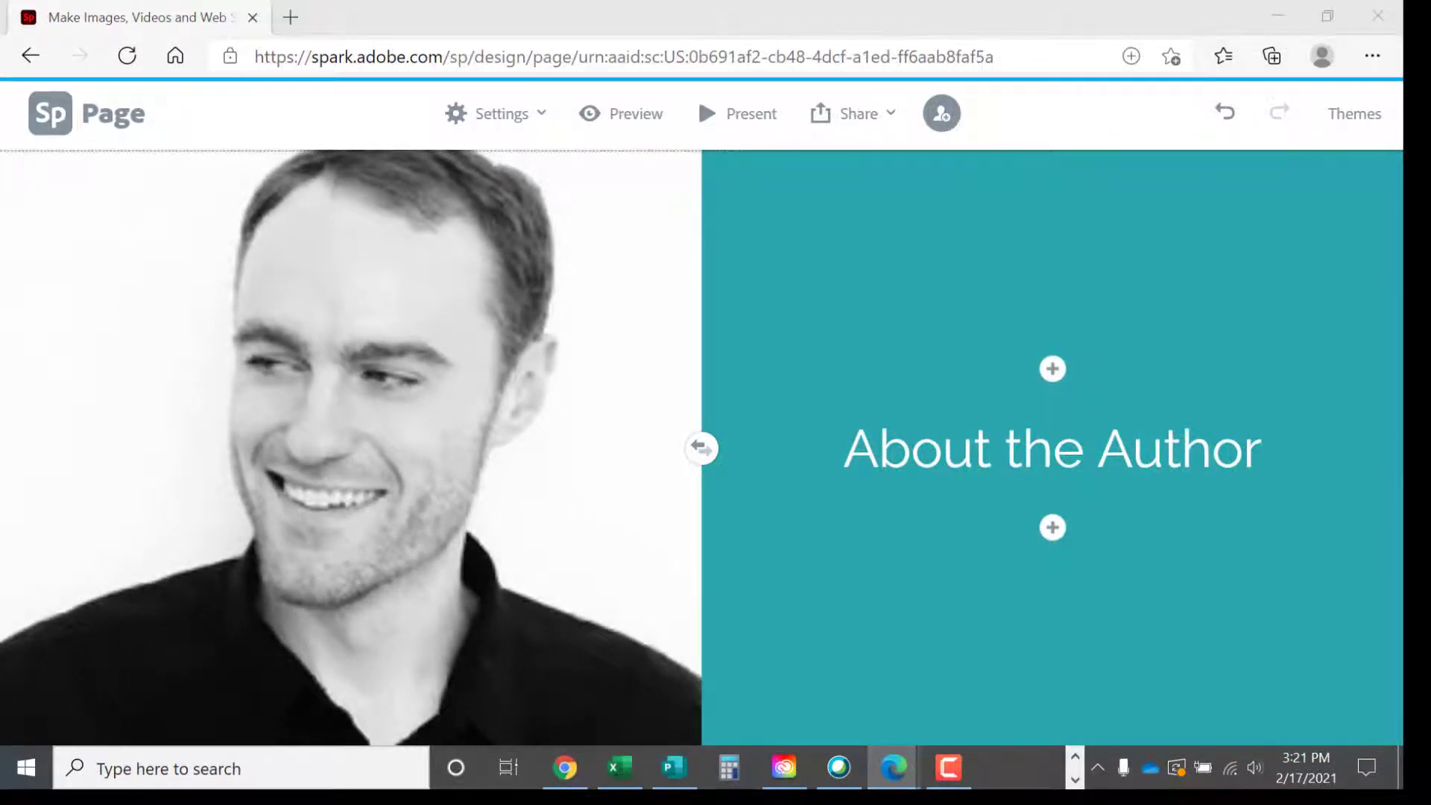
Add a centered biography paragraph under the heading, introducing the New York Times bestselling author of the Half Upon a Time and Story Thieves series.
{"action": "left_click", "coordinate": [1068, 531]}
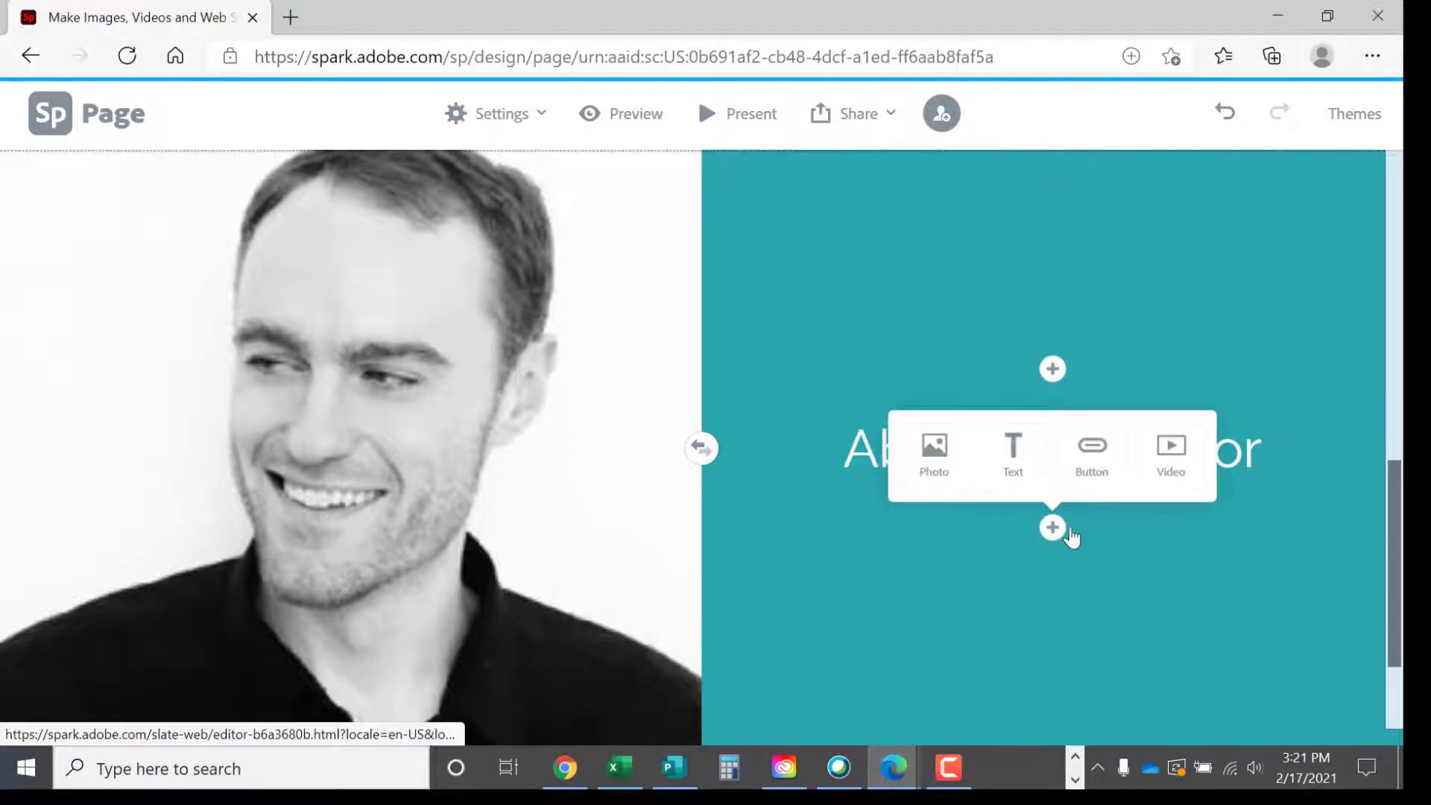
{"action": "left_click", "coordinate": [999, 480]}
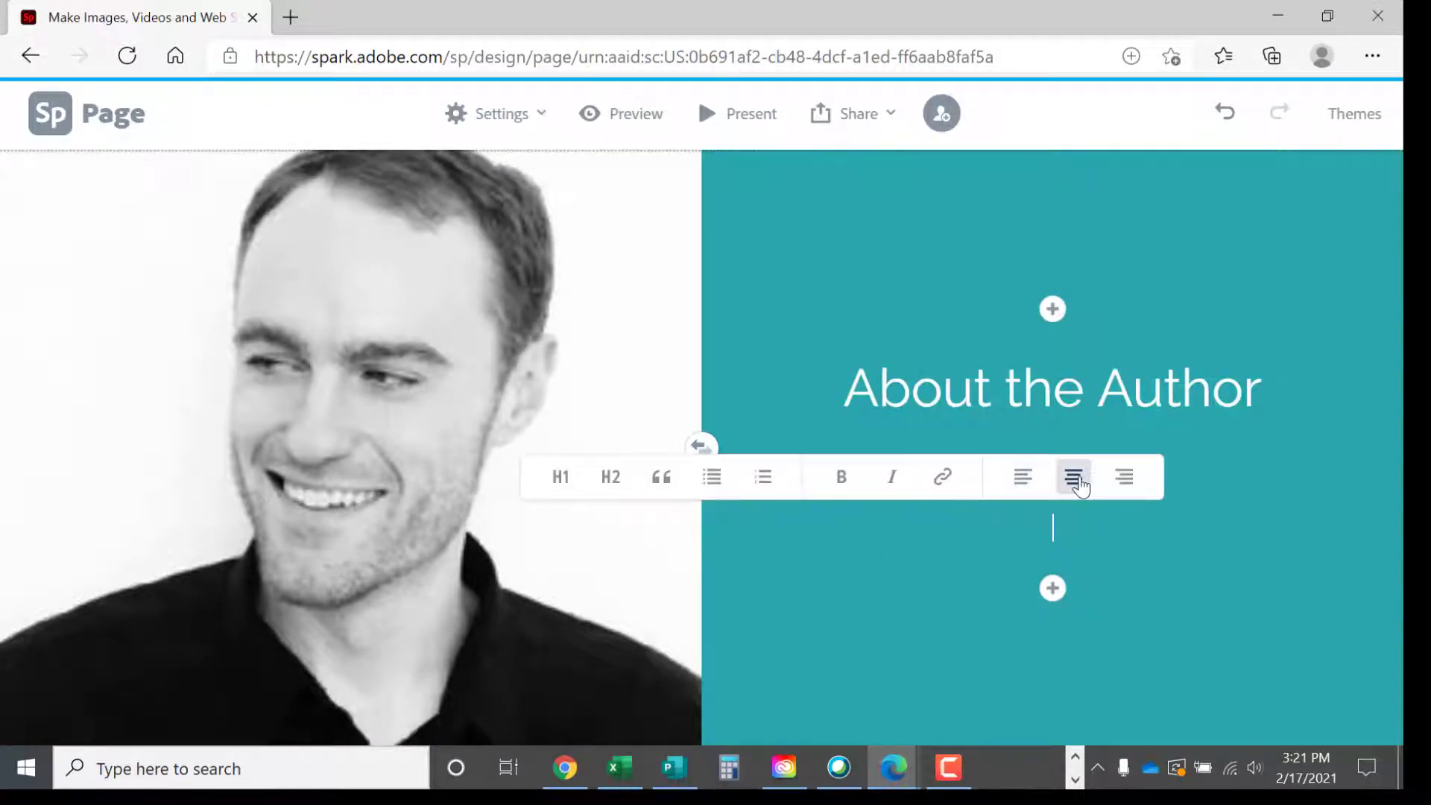
{"action": "type", "text": "James Riley is the New York Times bestselling author of the Half Upon a Time series, the Story Thieves series, and The Revenge of Magic series. He was born in Connecticut and currently lives in Northern Virginia."}
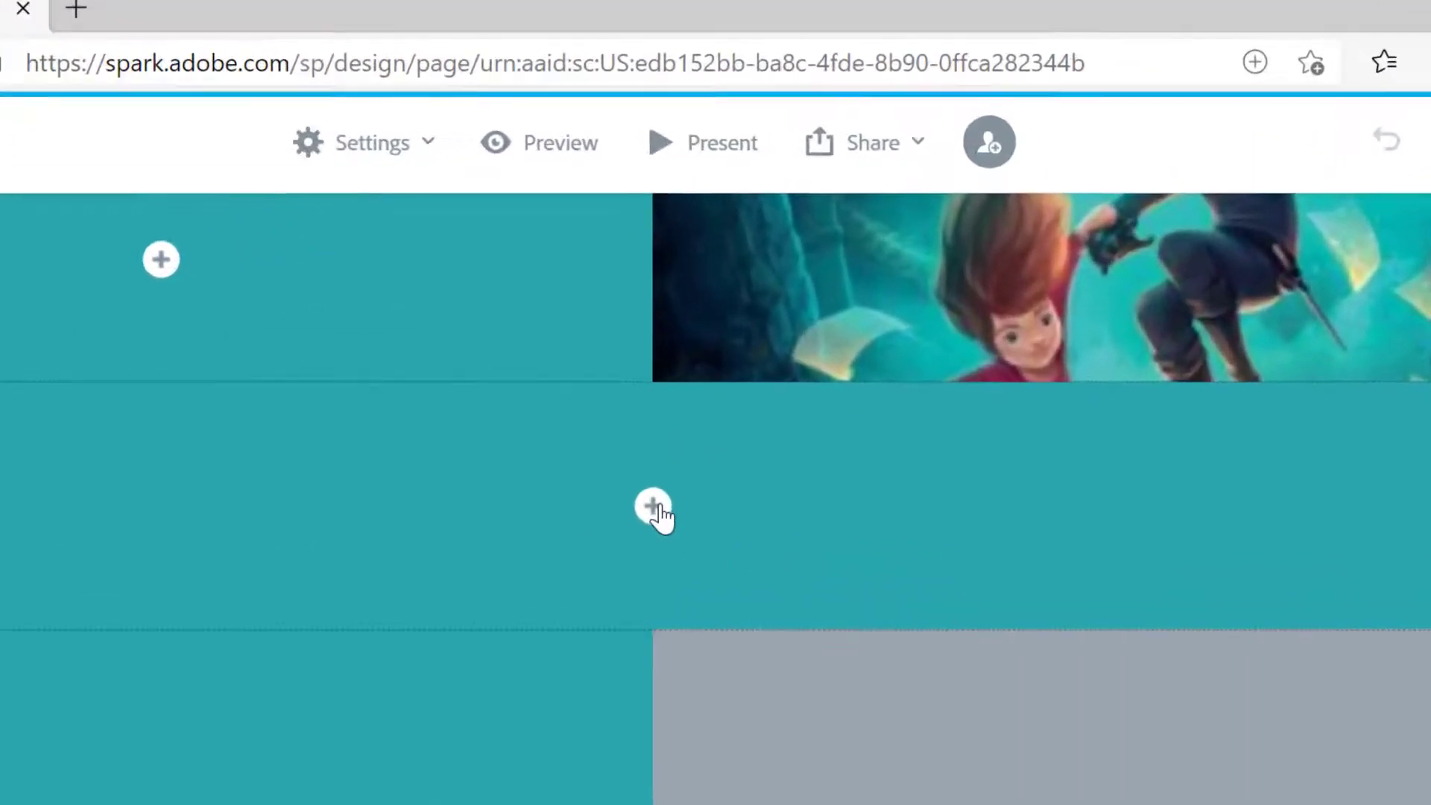
Add a split layout below the title section and upload the 1200x630wz_nc book cover as its image.
{"action": "left_click", "coordinate": [716, 381]}
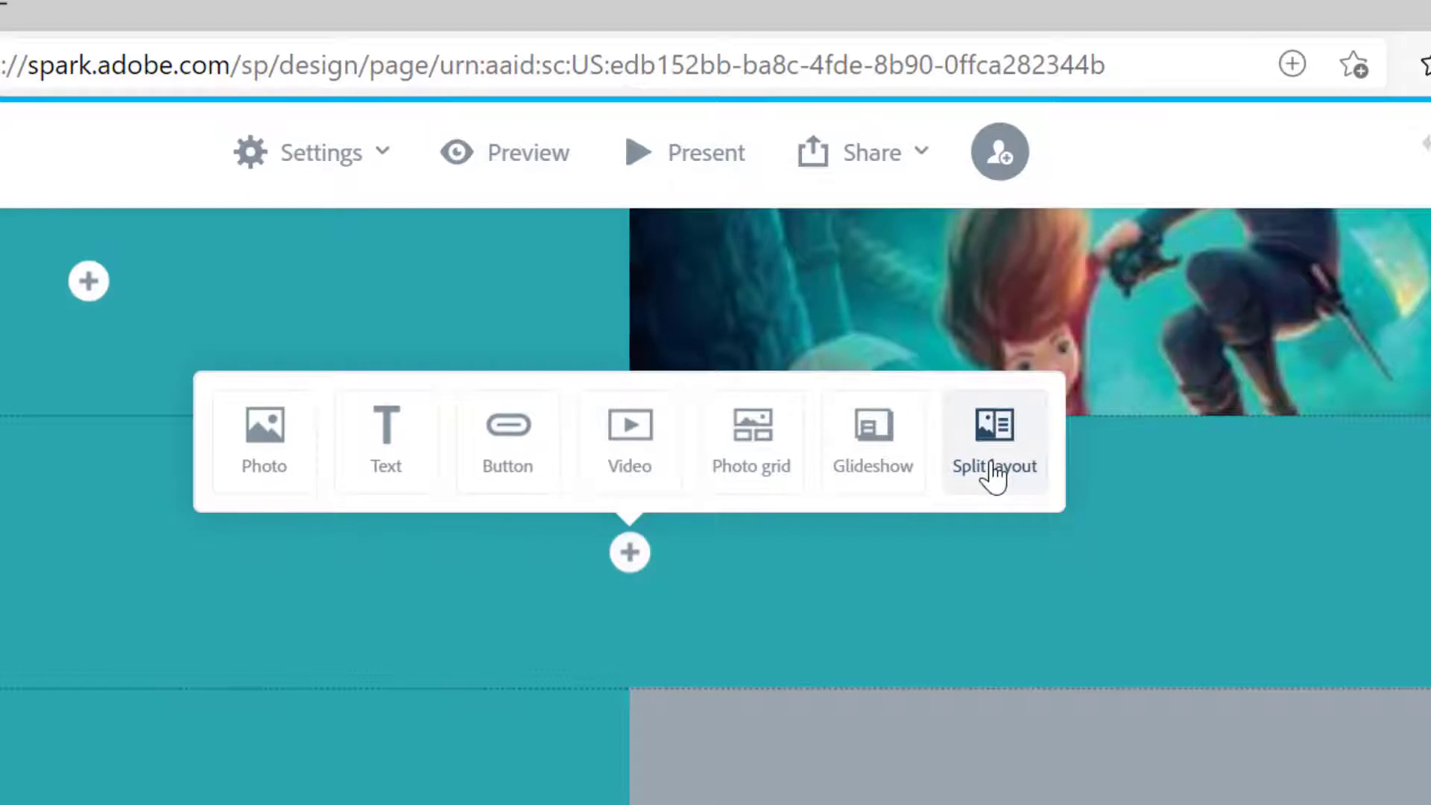
{"action": "left_click", "coordinate": [995, 465]}
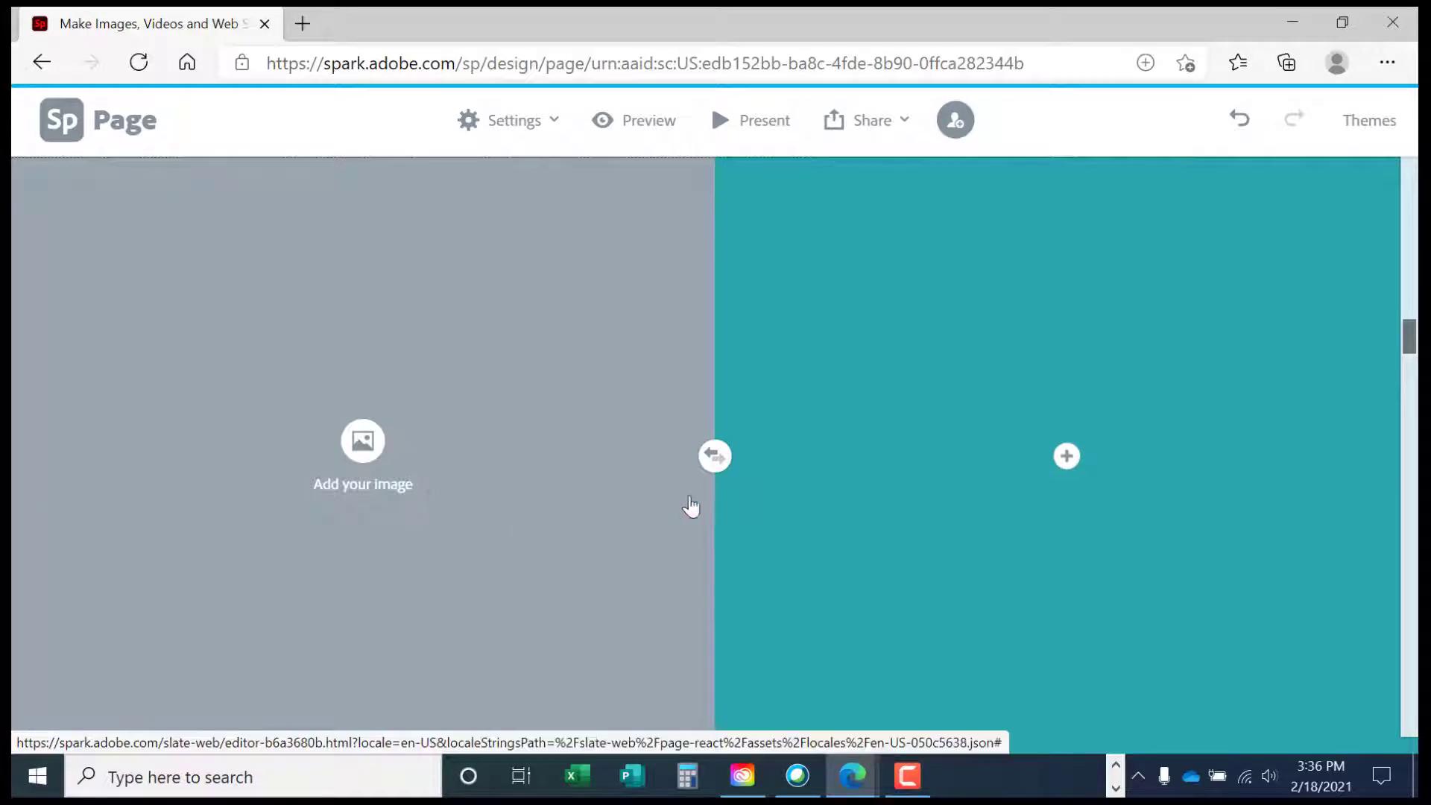
{"action": "left_click", "coordinate": [359, 493]}
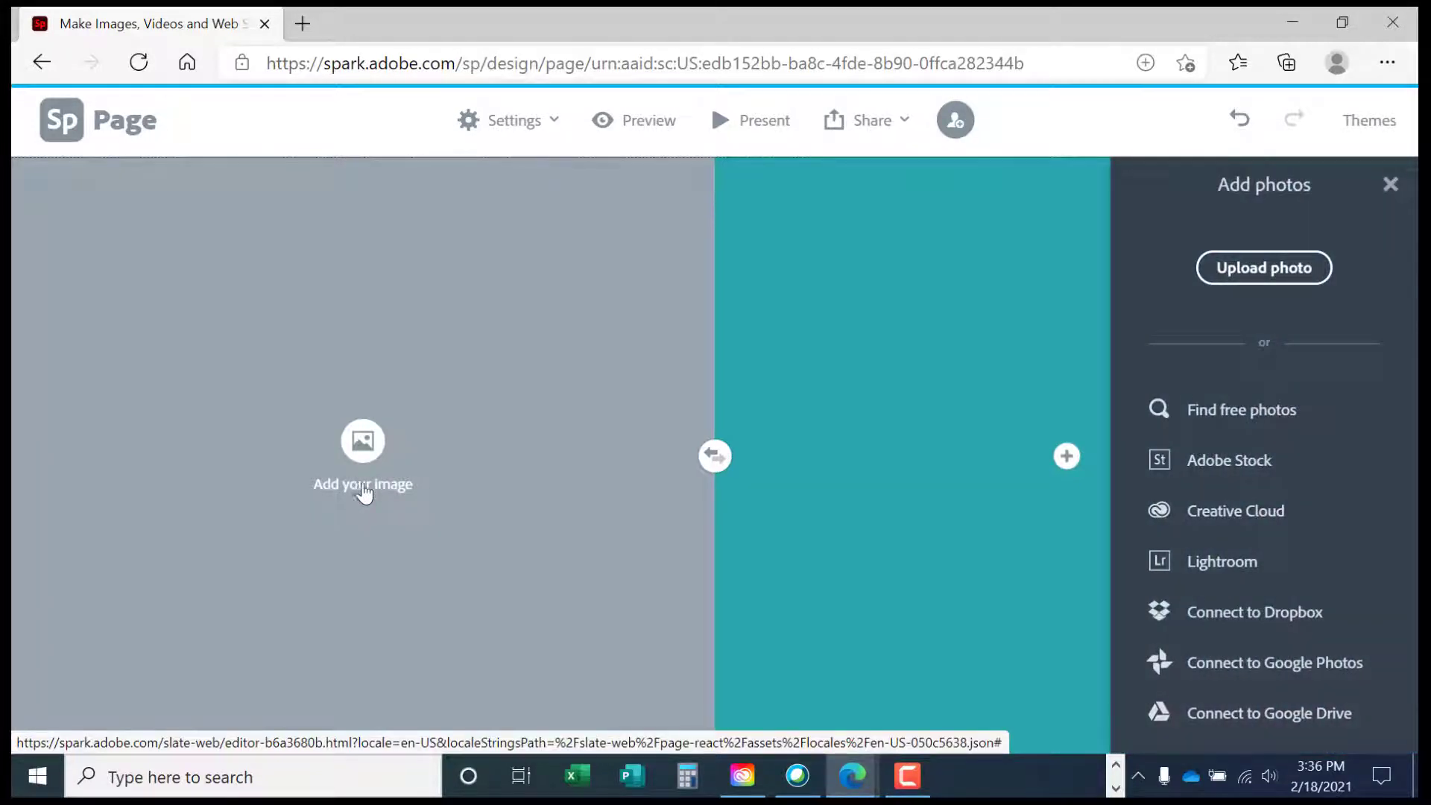
{"action": "left_click", "coordinate": [1276, 282]}
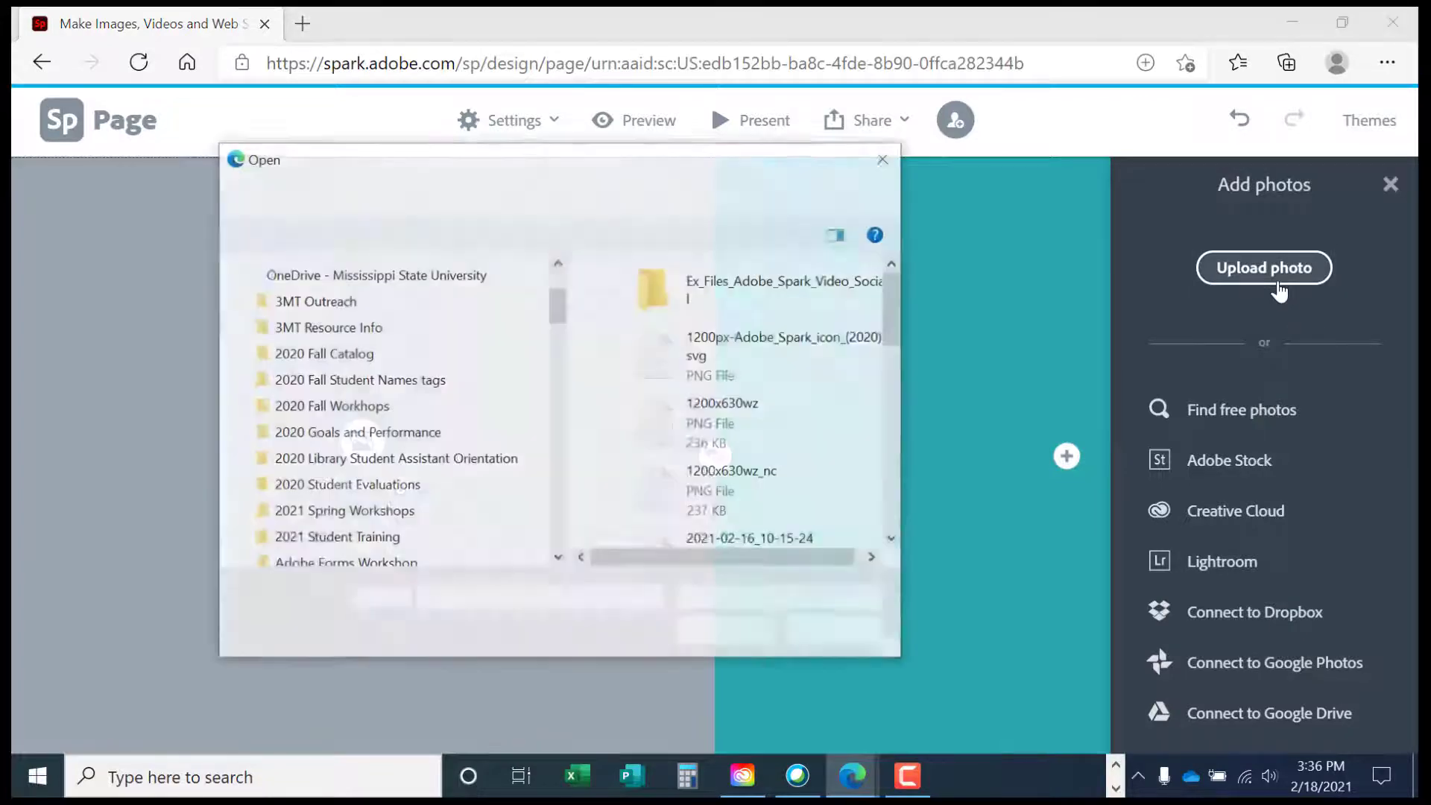
{"action": "left_click", "coordinate": [644, 495]}
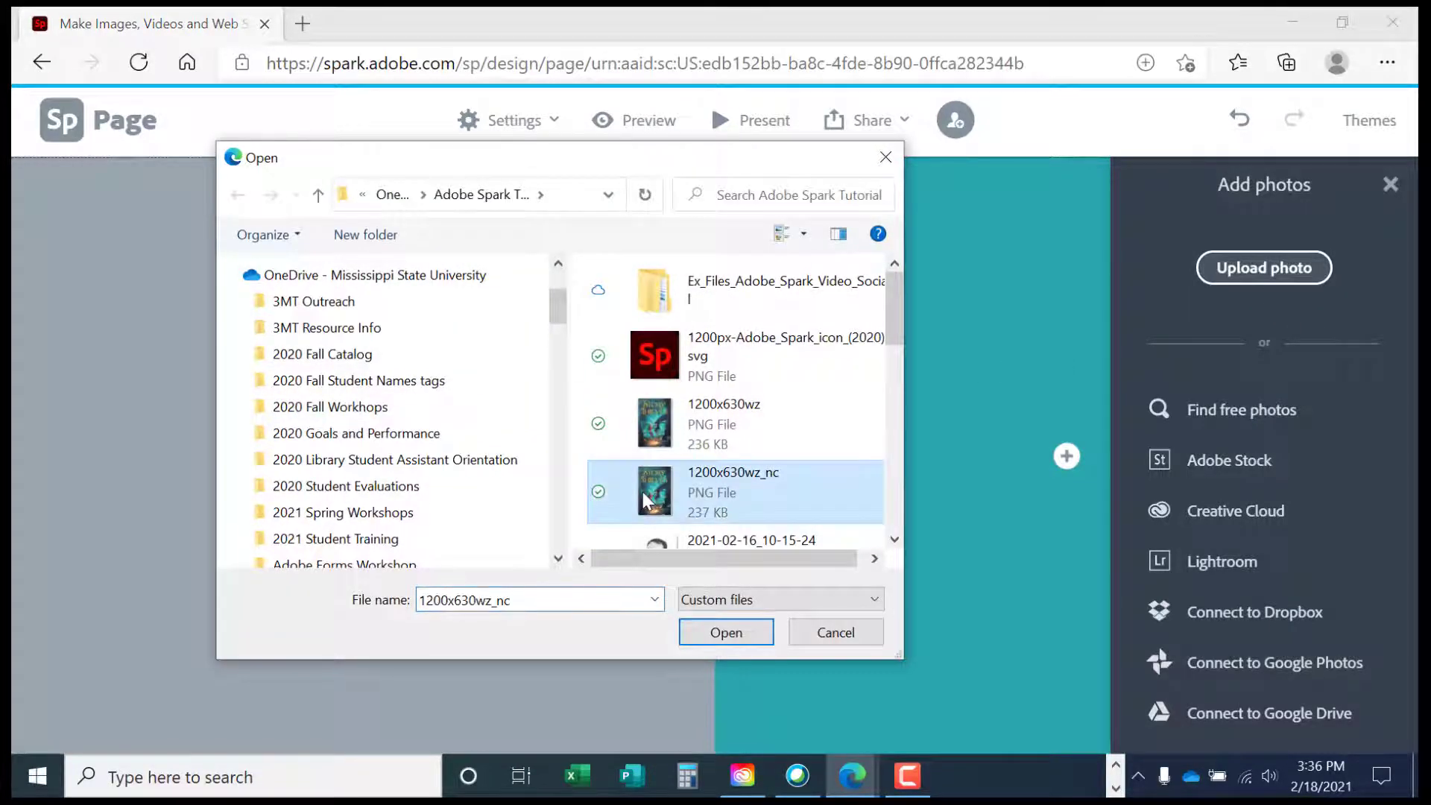
{"action": "left_click", "coordinate": [719, 633]}
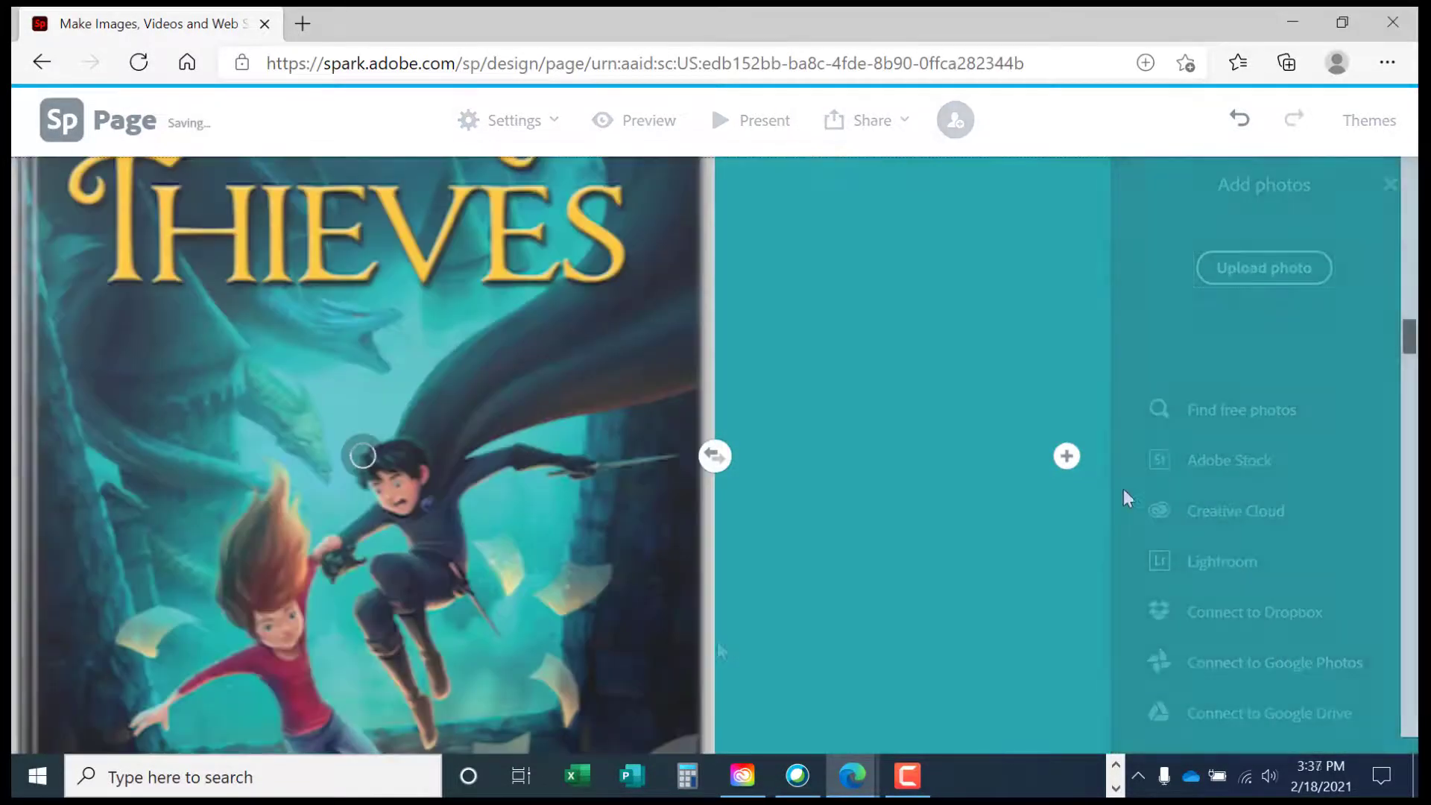
Add the centered H1 heading Theme to the empty half of the split layout beside the book cover.
{"action": "left_click", "coordinate": [1067, 457]}
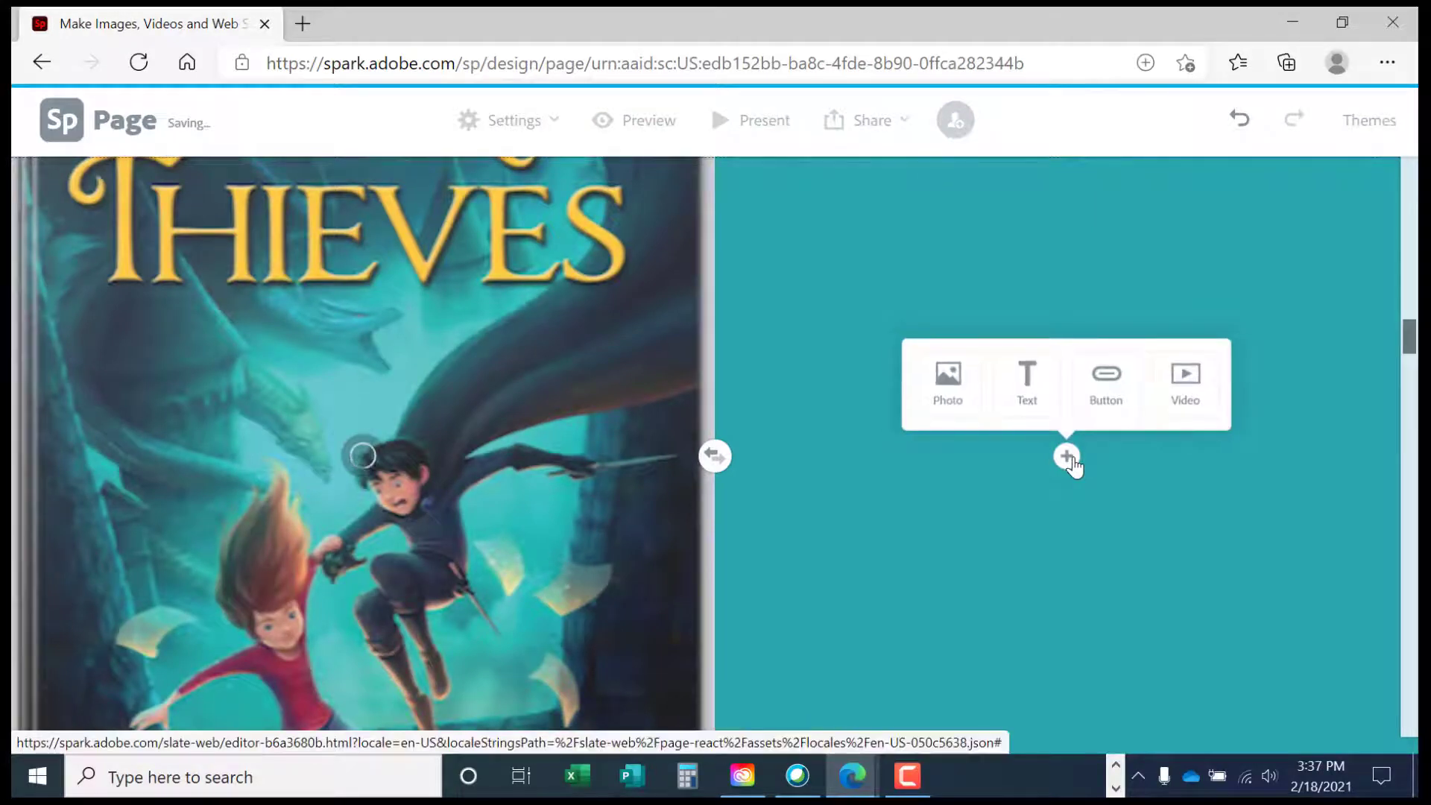
{"action": "left_click", "coordinate": [1026, 398]}
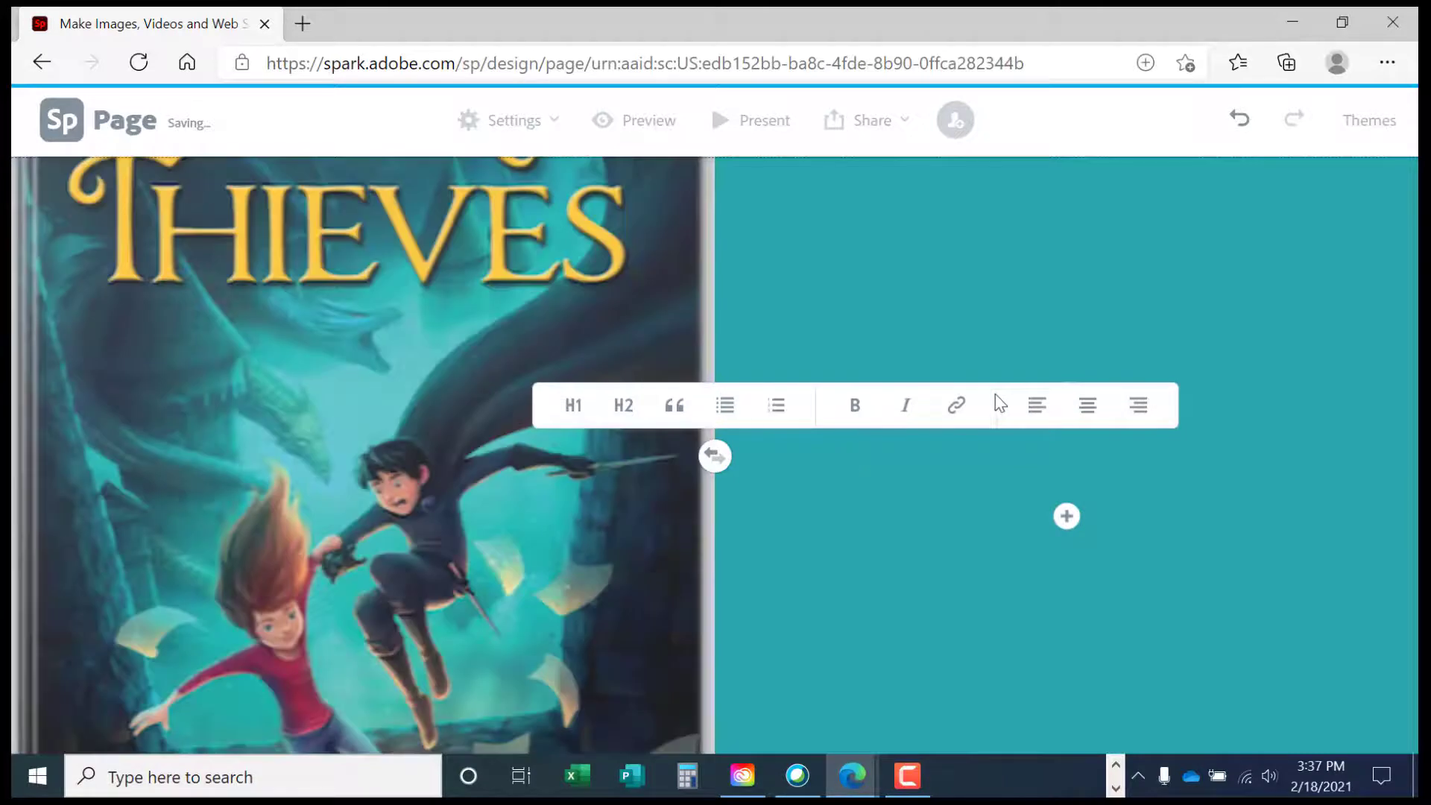
{"action": "left_click", "coordinate": [624, 405]}
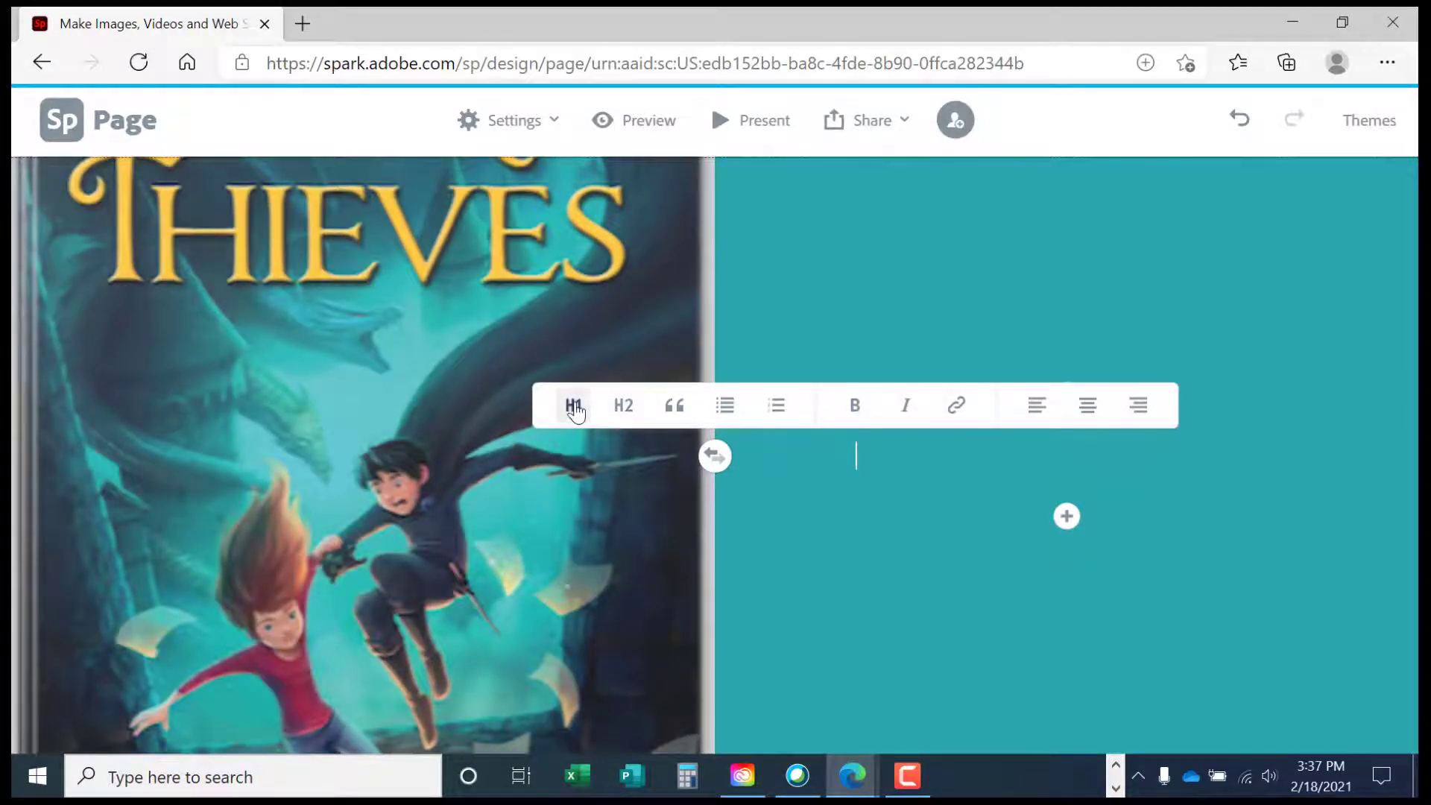
{"action": "left_click", "coordinate": [574, 407]}
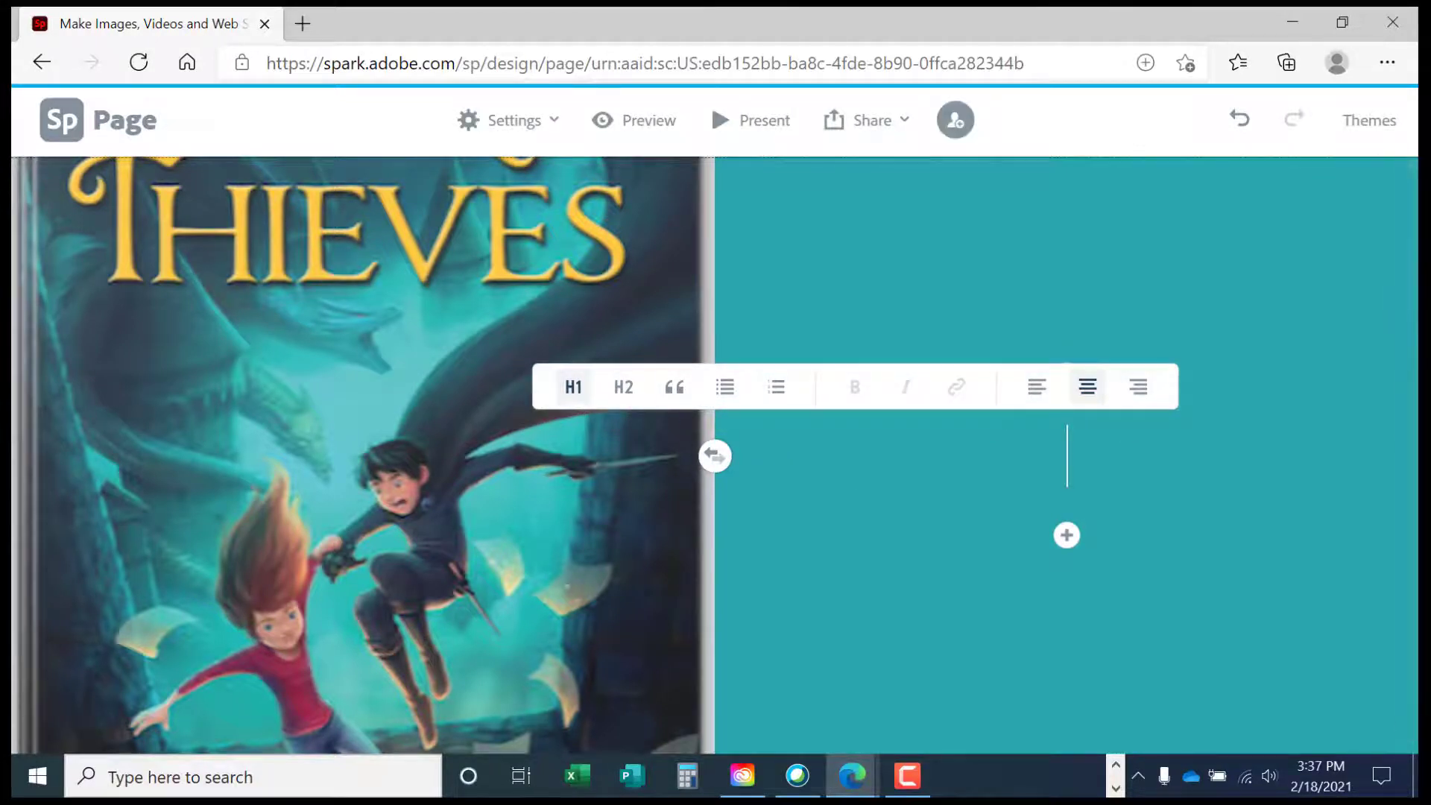
{"action": "key", "text": "alt+Tab"}
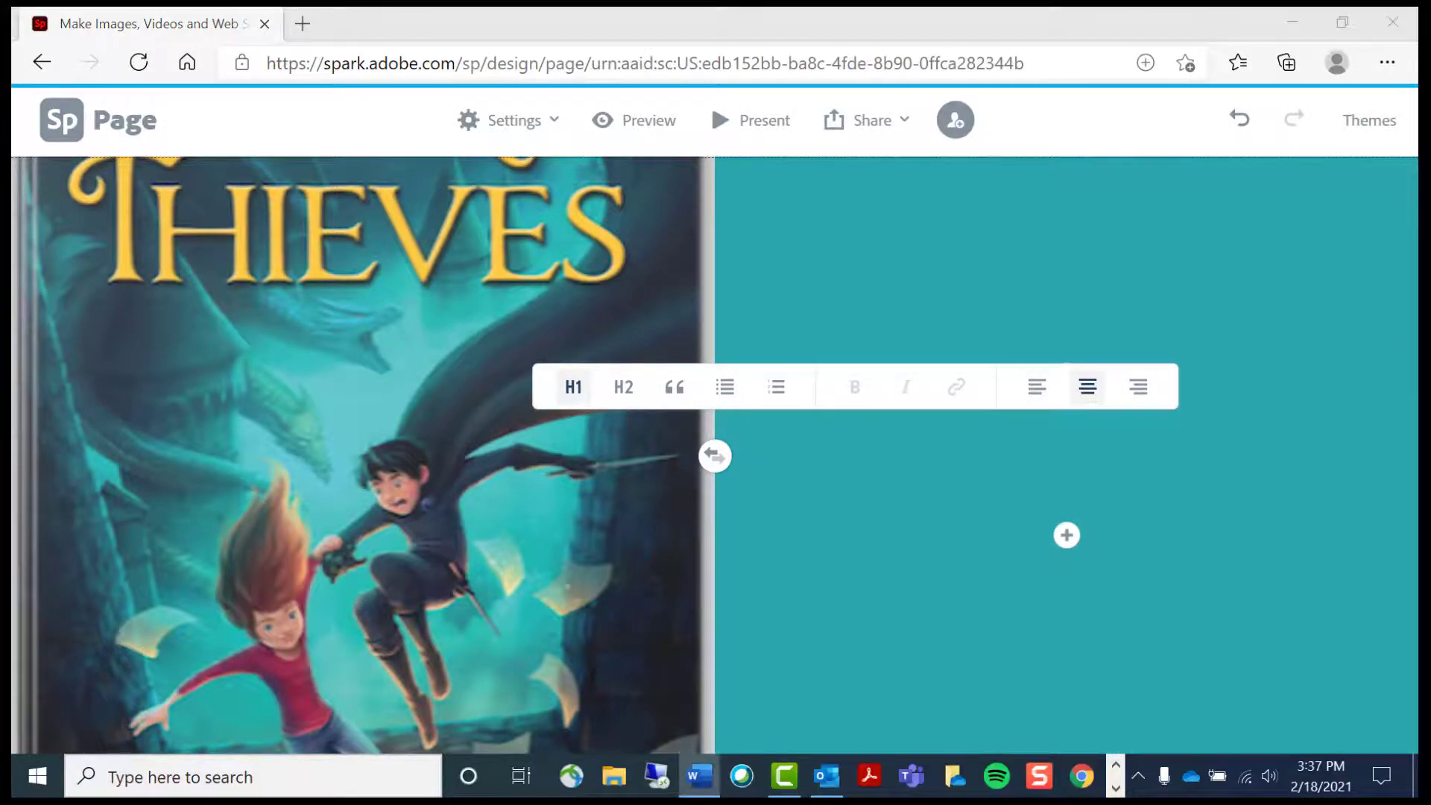
{"action": "left_click", "coordinate": [1028, 450]}
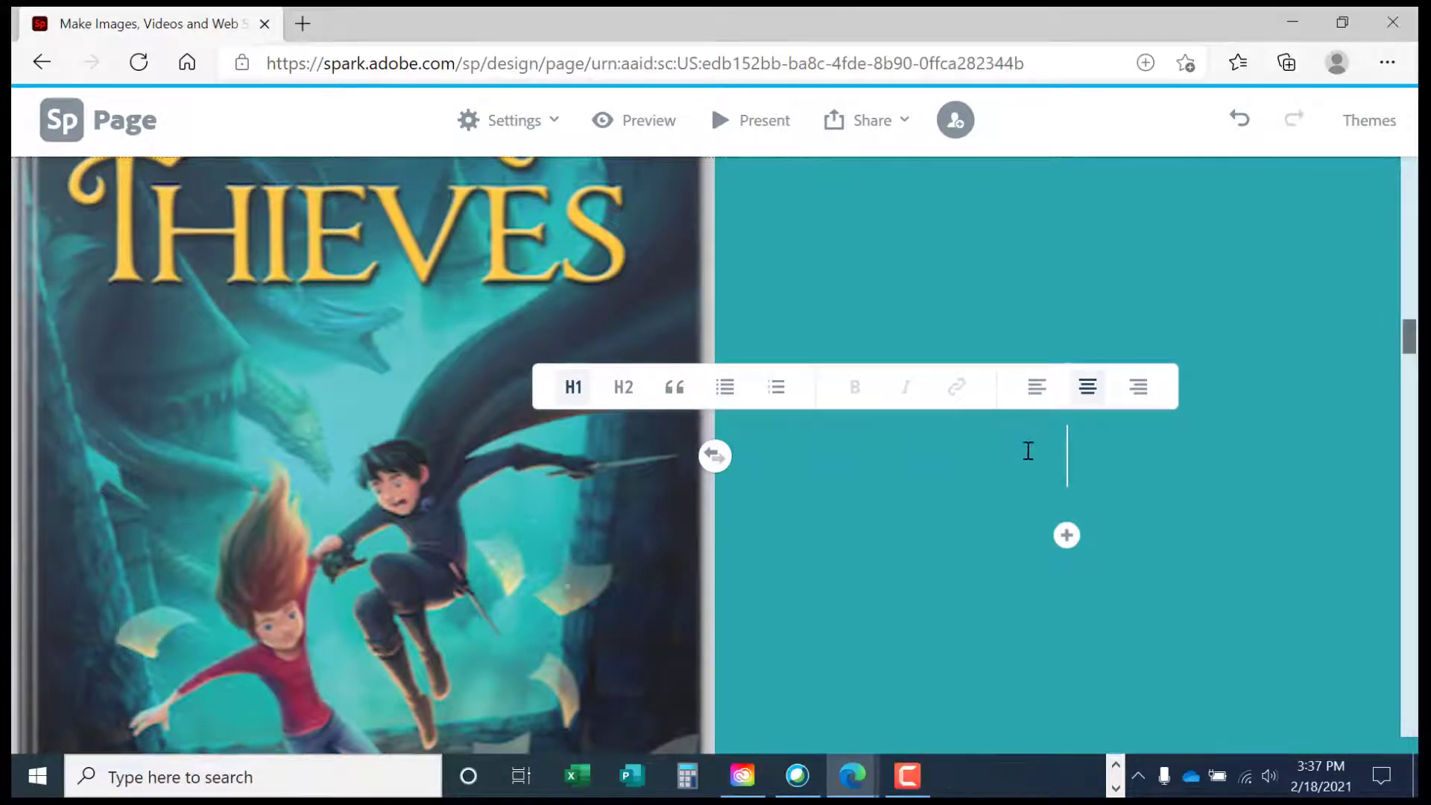
{"action": "type", "text": "Theme"}
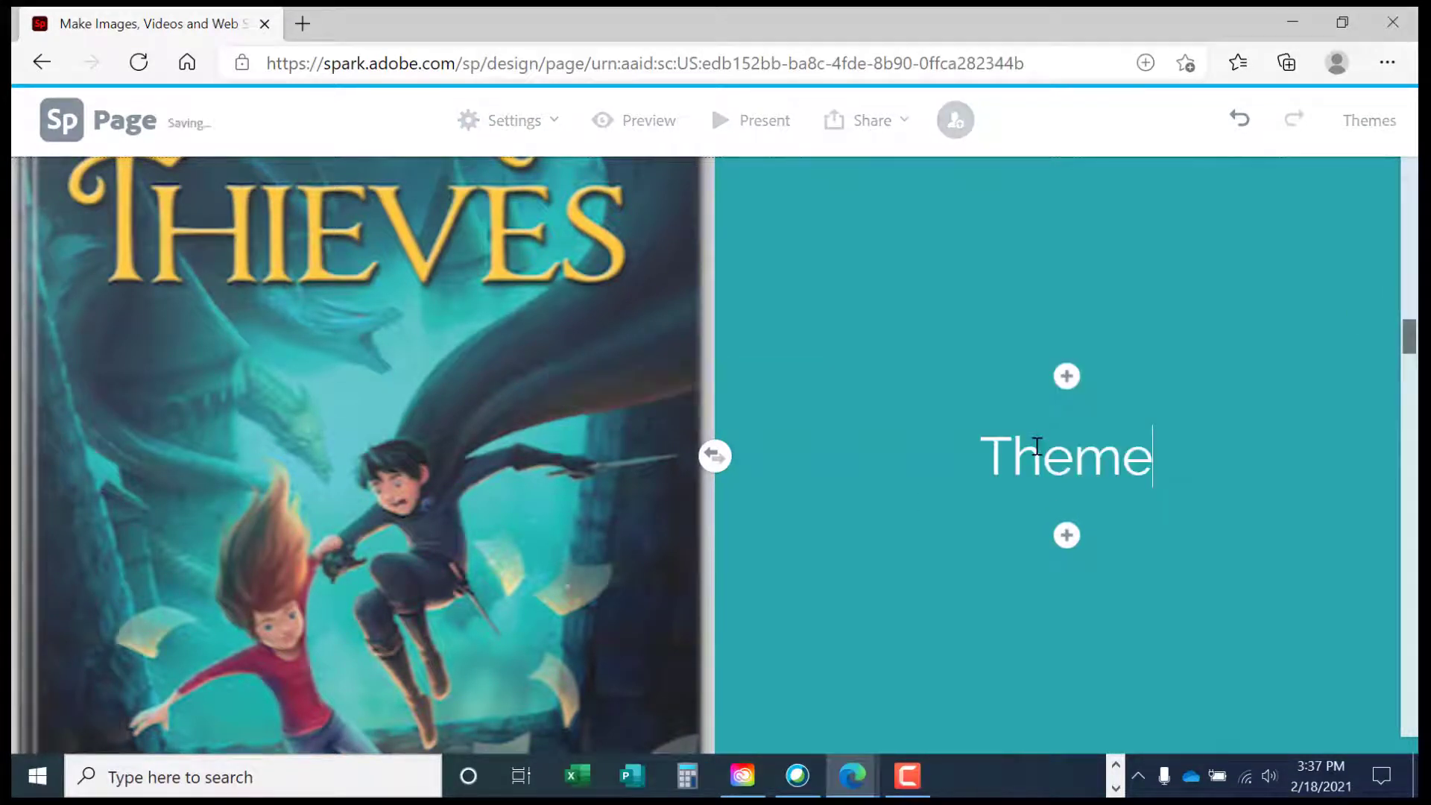
Add a centered plot summary paragraph under the Theme heading, describing Owen and Bethany's adventure with fictional characters escaping their books.
{"action": "left_click", "coordinate": [1066, 539]}
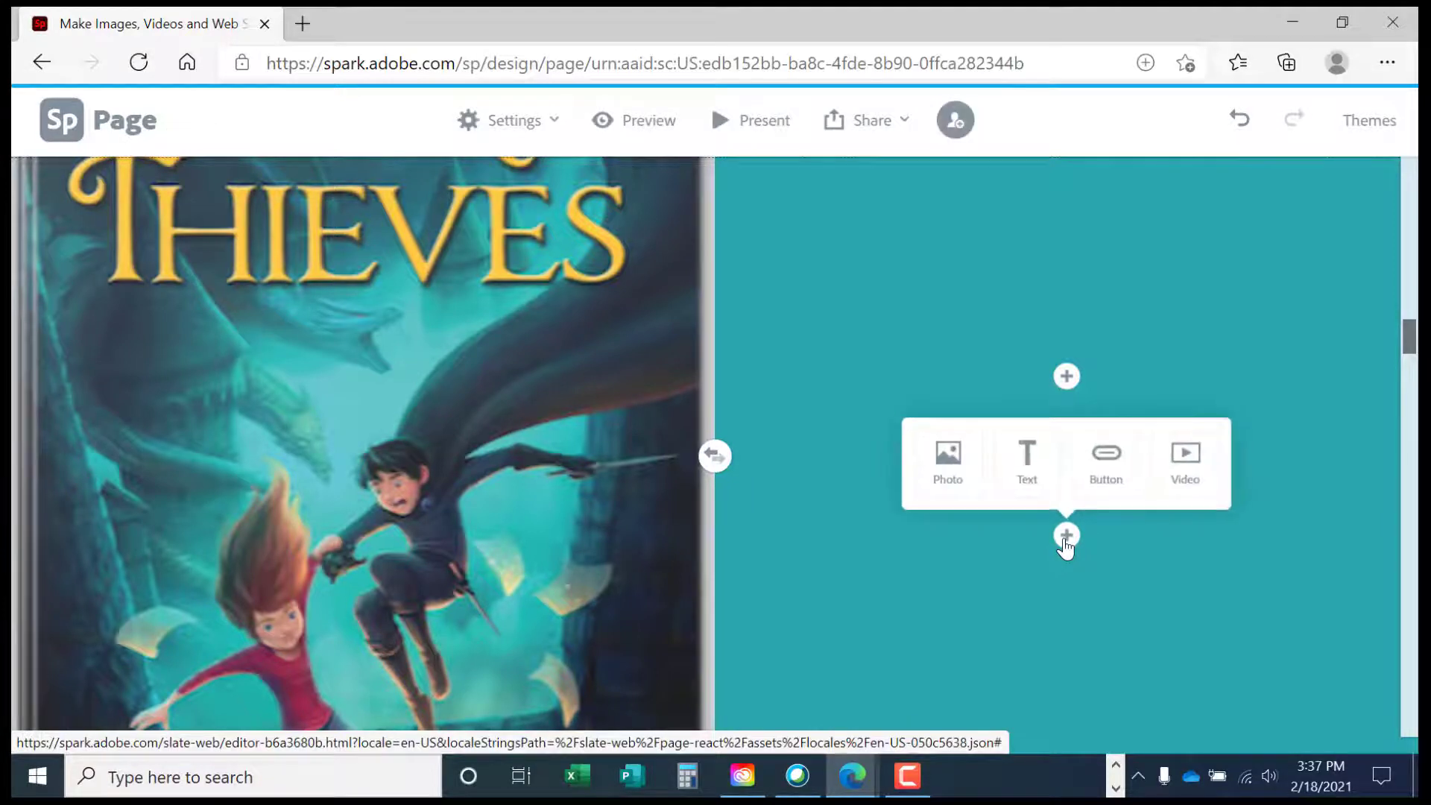
{"action": "left_click", "coordinate": [1039, 481]}
{"action": "left_click", "coordinate": [1090, 489]}
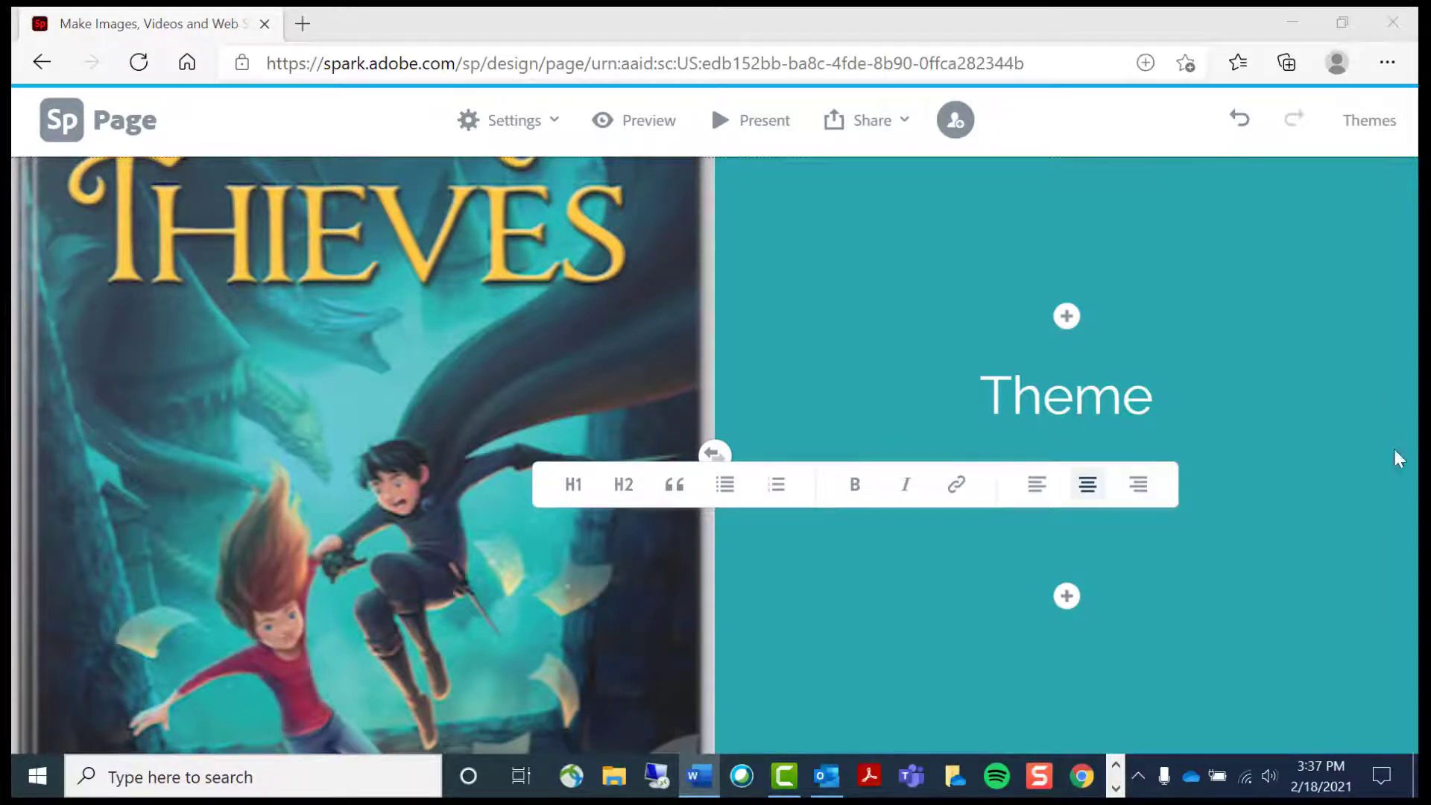
{"action": "left_click", "coordinate": [1057, 531]}
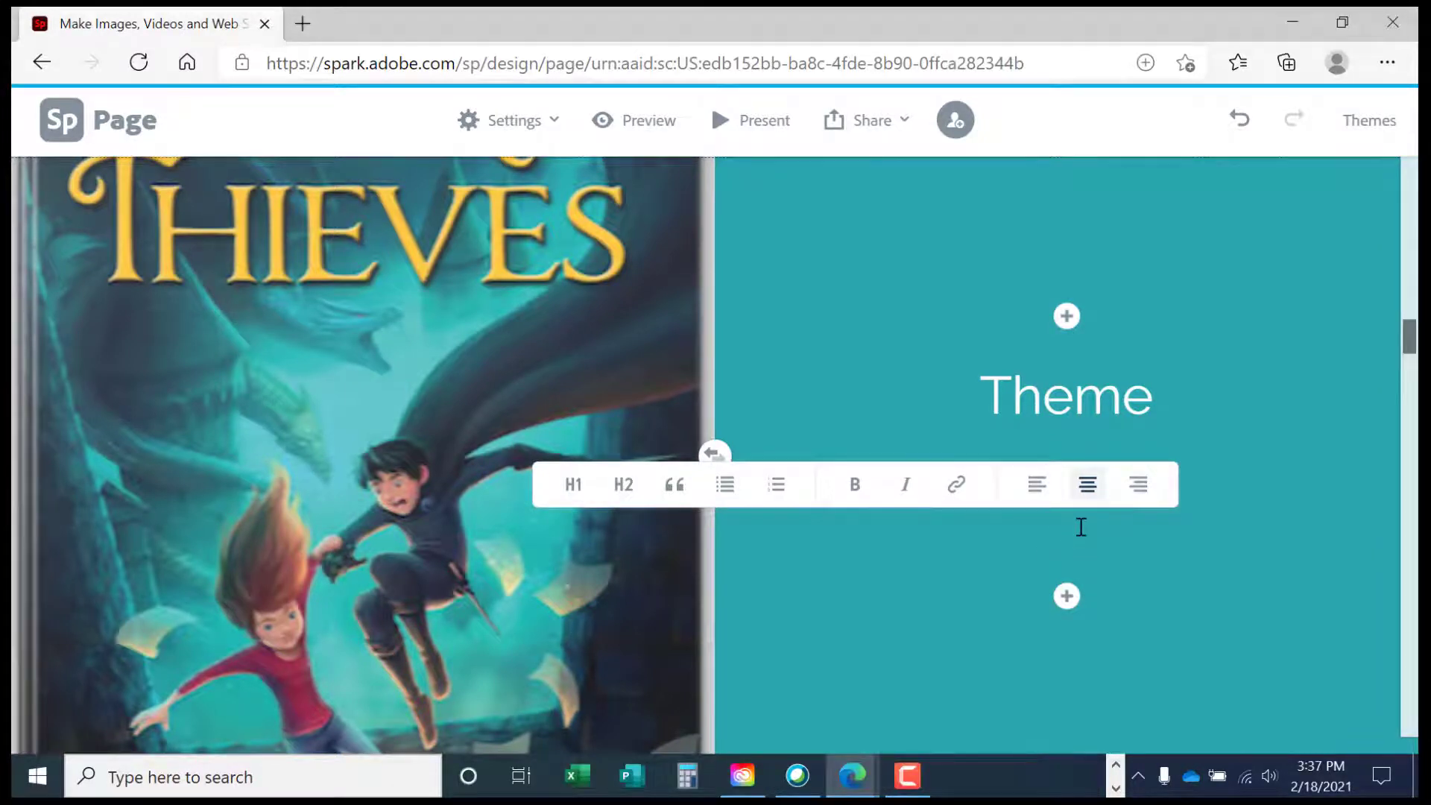
{"action": "type", "text": "Bethany is shocked when Owen saves the Magister, and sets in motion a cataclysmic adventure that involves fictional characters escaping their books and creating havoc in the real world. Bethany and Kiel must fight to return order in the real world while Owen and the cyborg genius Charm must fight to bring peace to Kiel’s fictional warring worlds of Magisteria and Quanterium. Just as long as everything goes according to the story."}
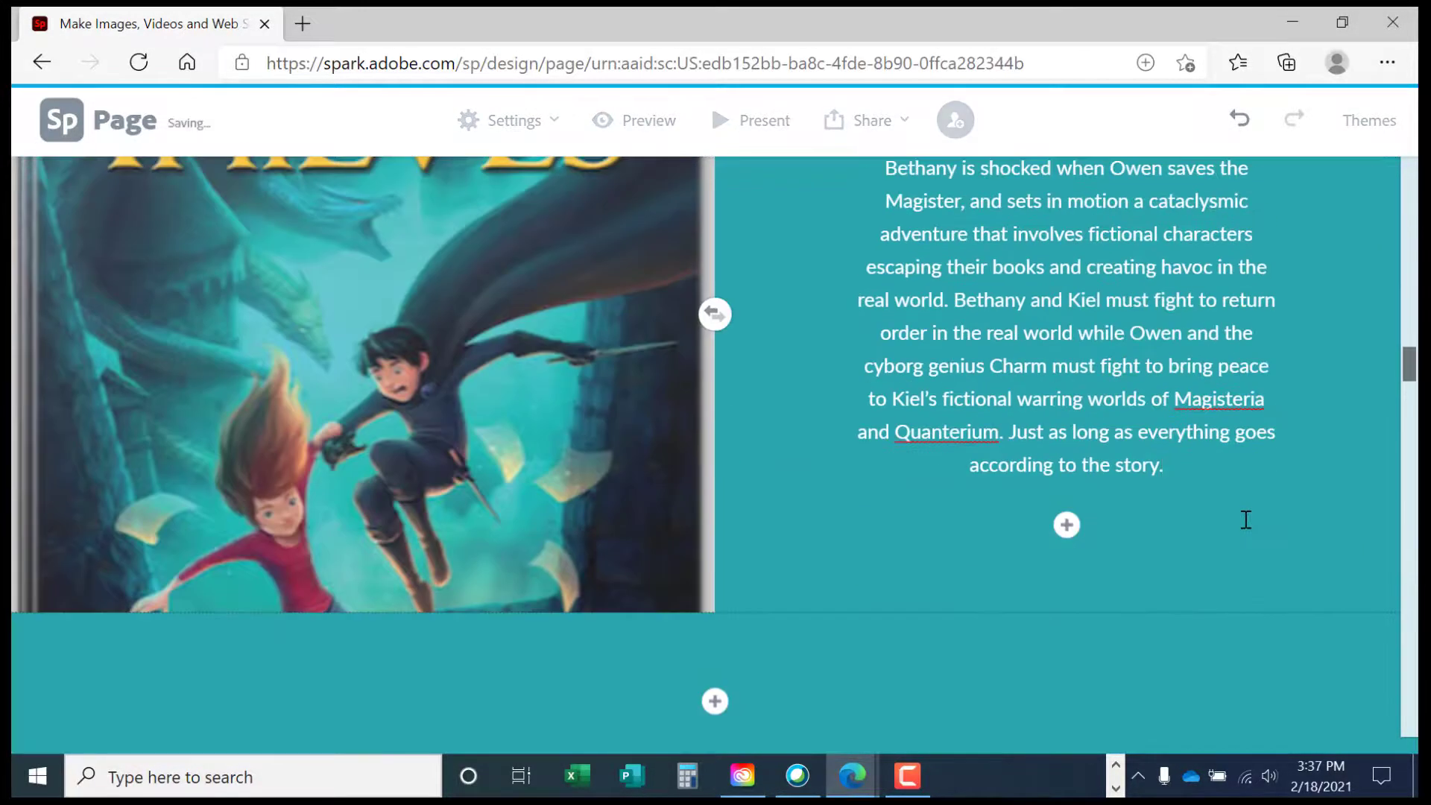
Delete the entire Theme split layout section, including its book cover image and text.
{"action": "scroll", "coordinate": [1244, 520], "scroll_direction": "up", "scroll_amount": 2}
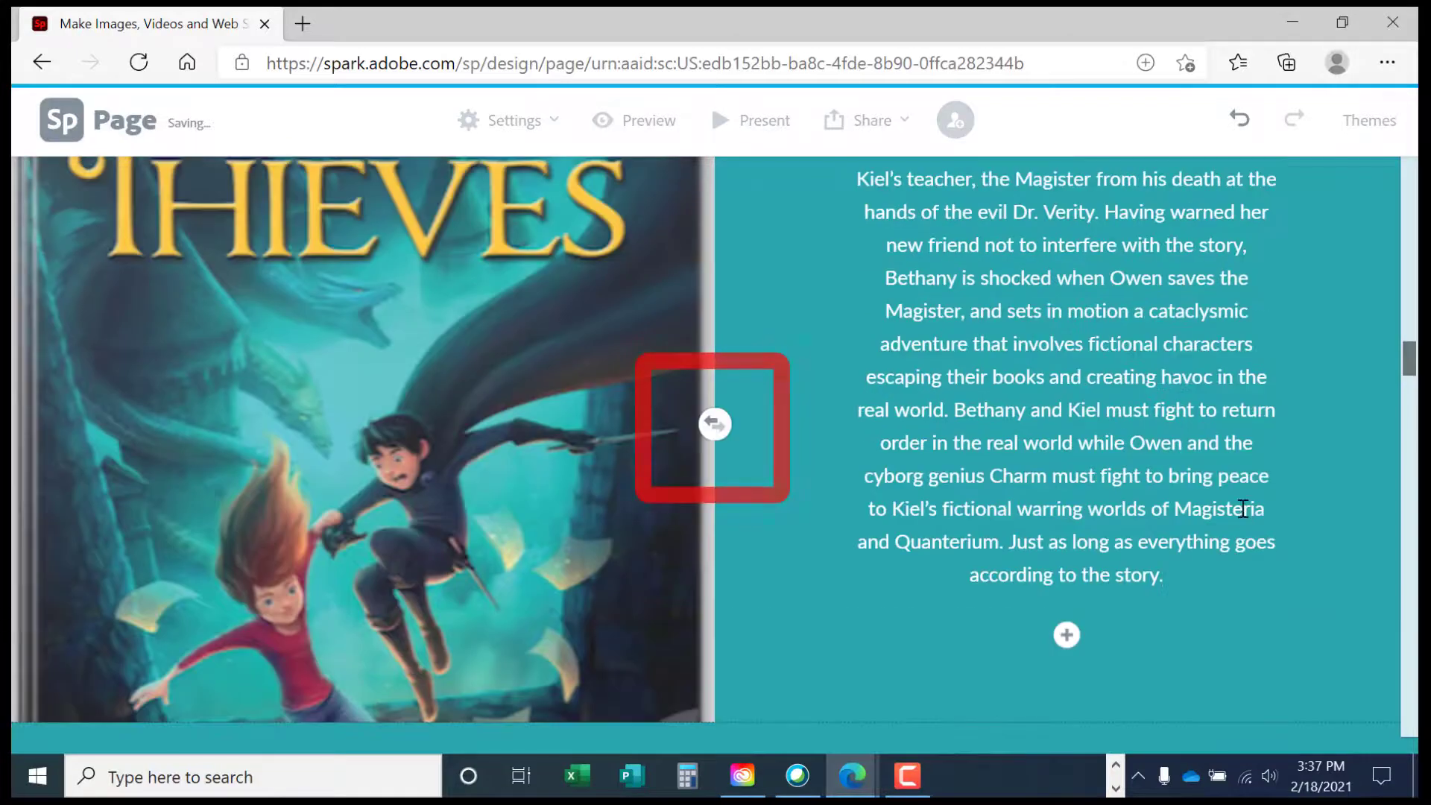
{"action": "left_click", "coordinate": [715, 425]}
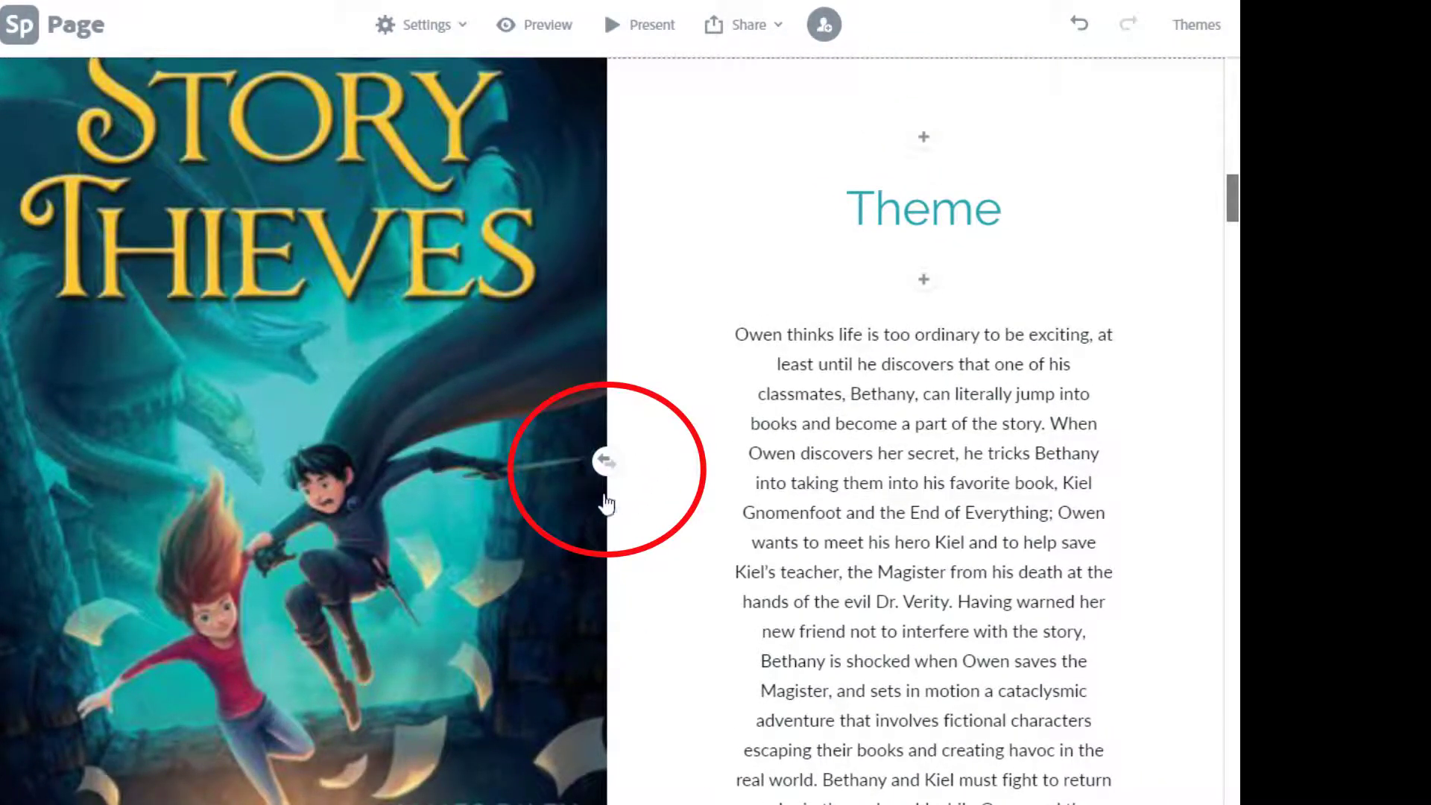
{"action": "mouse_move", "coordinate": [625, 489]}
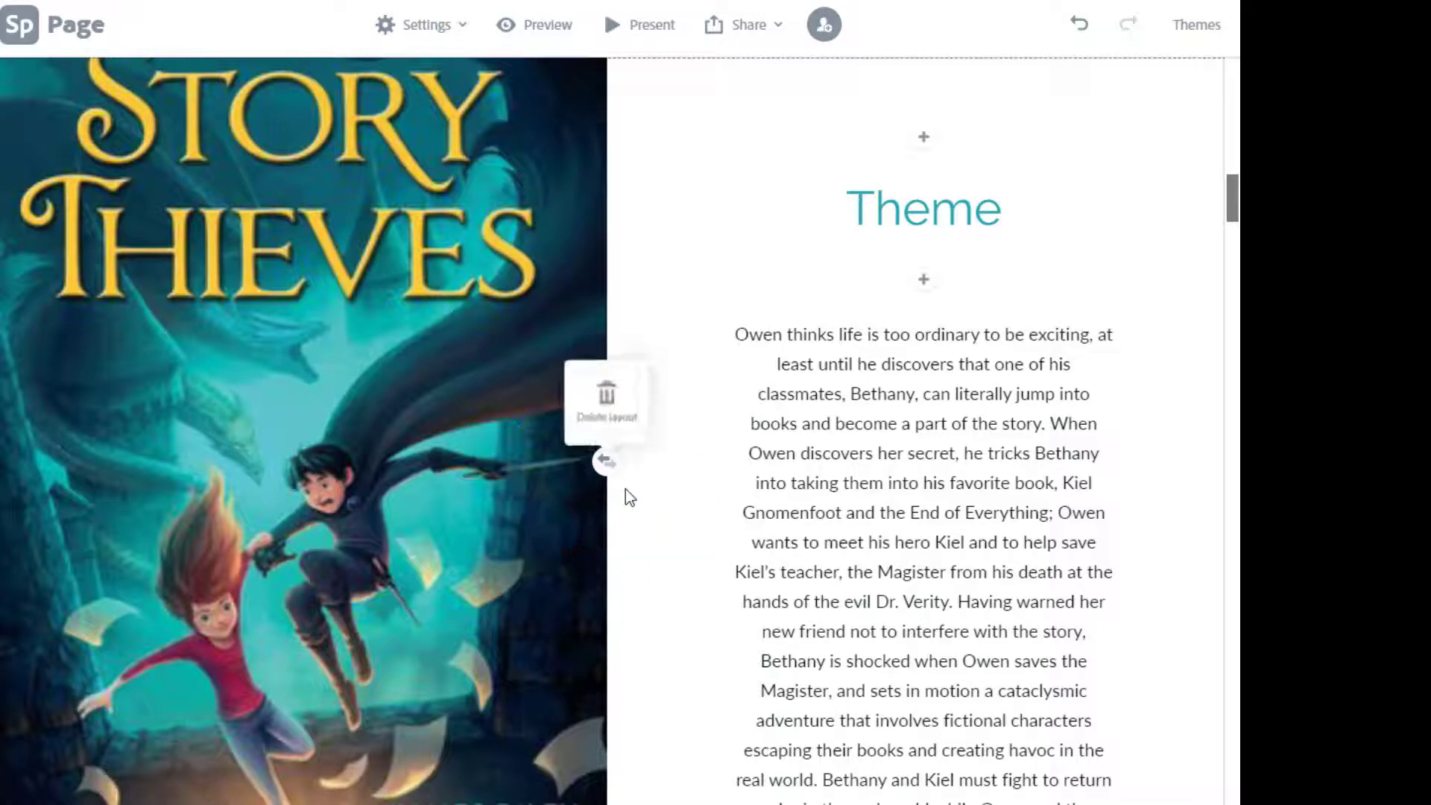
{"action": "left_click", "coordinate": [608, 423]}
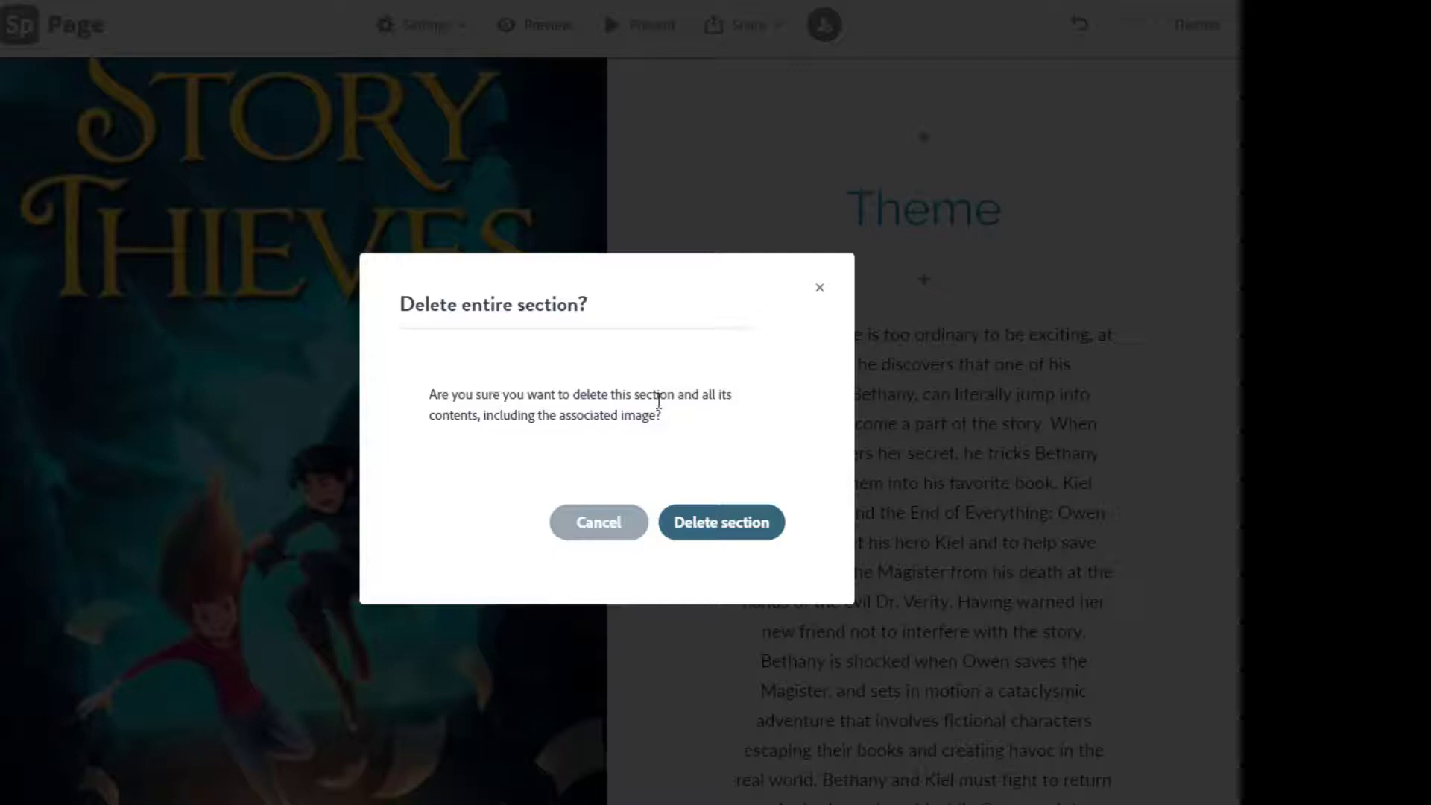
{"action": "left_click", "coordinate": [734, 539]}
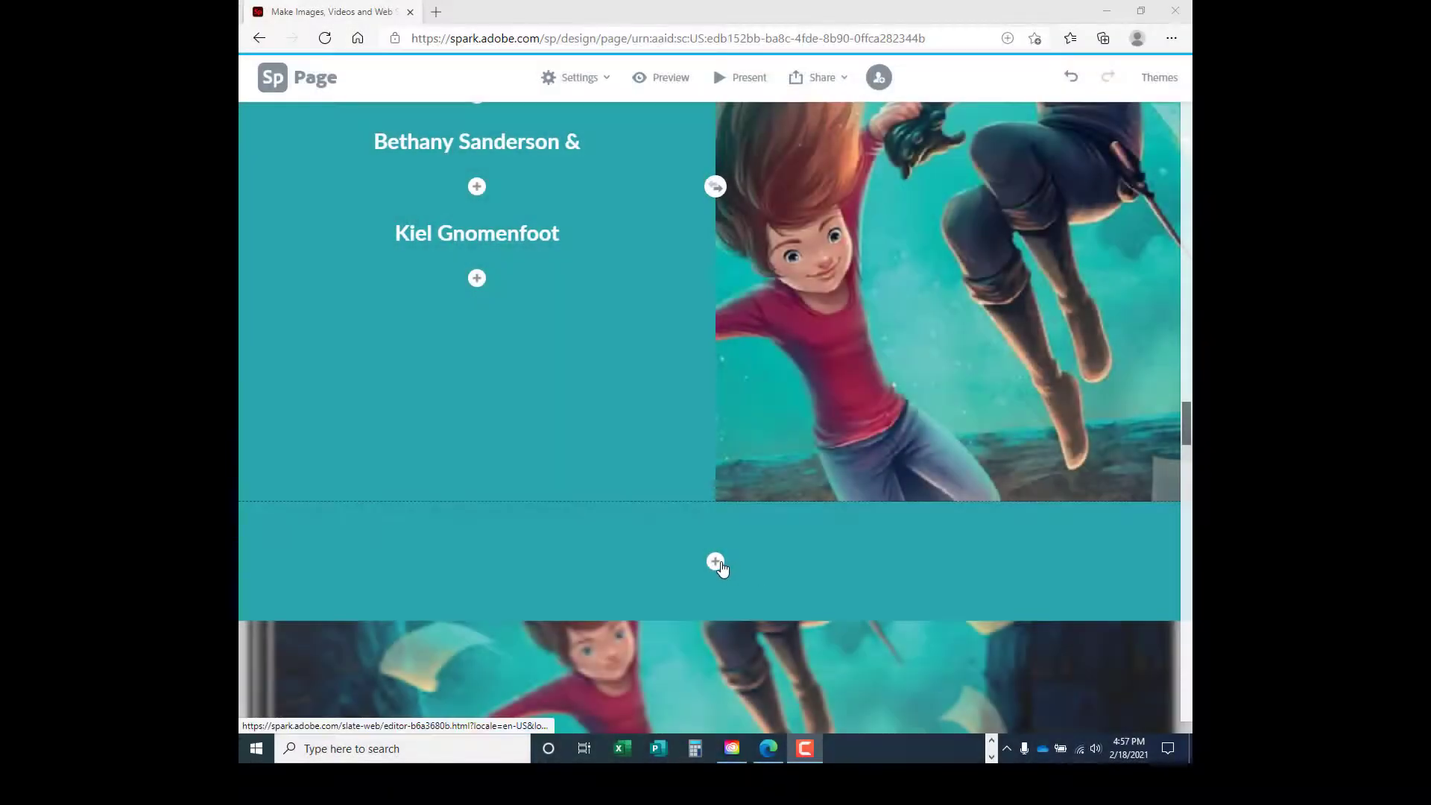
Embed the YouTube video Explore STORY THIEVES below the split layout that lists the characters.
{"action": "left_click", "coordinate": [716, 563]}
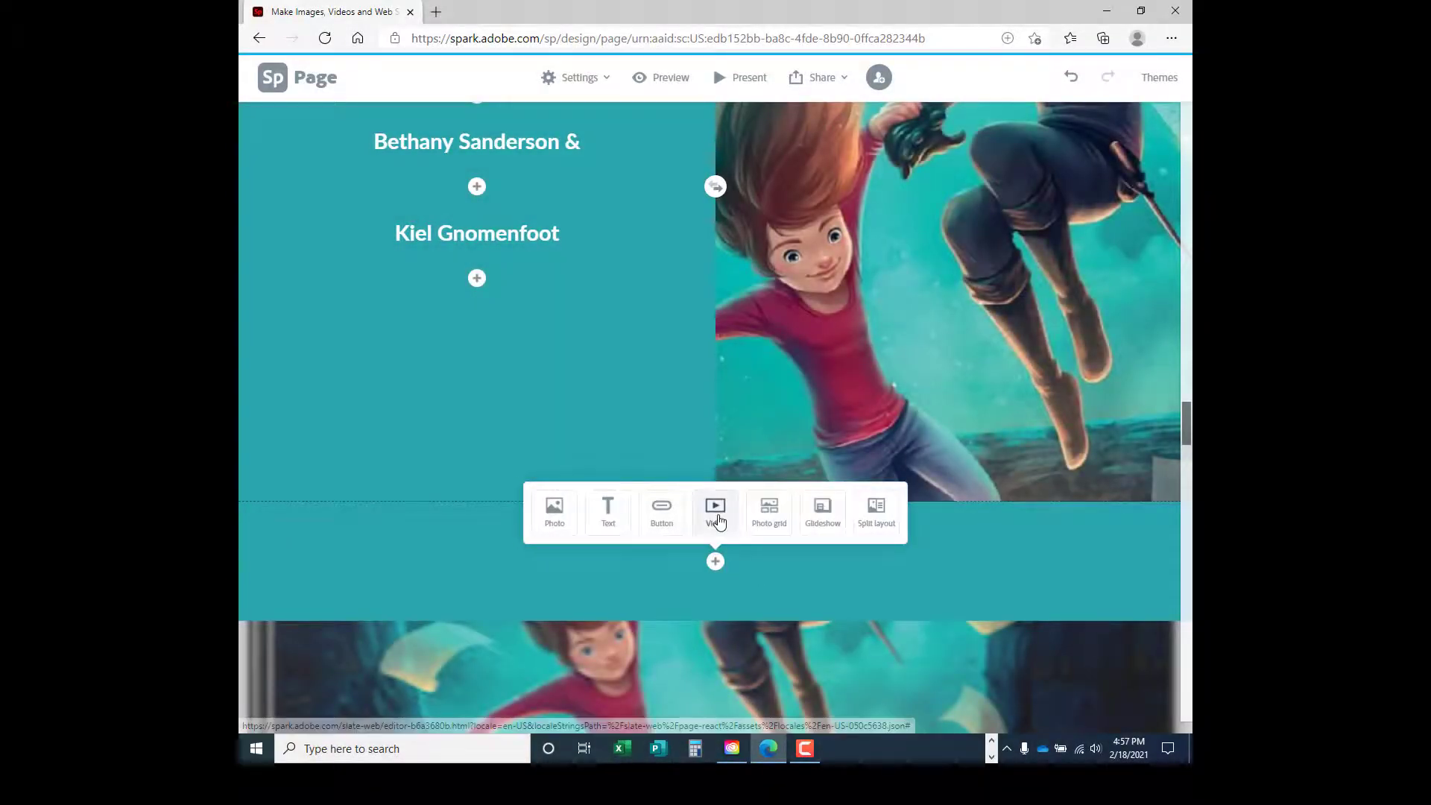
{"action": "left_click", "coordinate": [715, 511]}
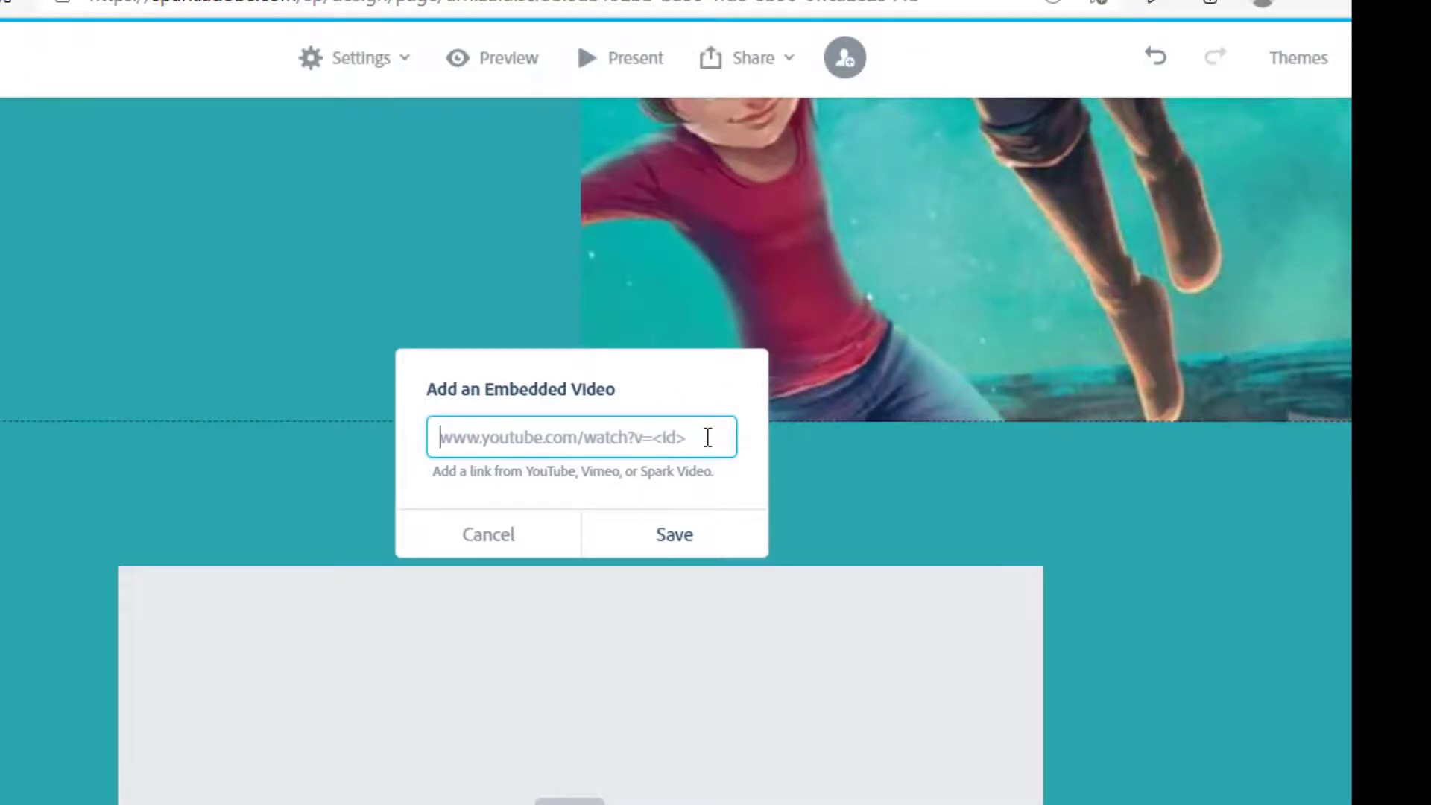
{"action": "type", "text": "www.youtube.com/watch?v=XLC3hqFK42c"}
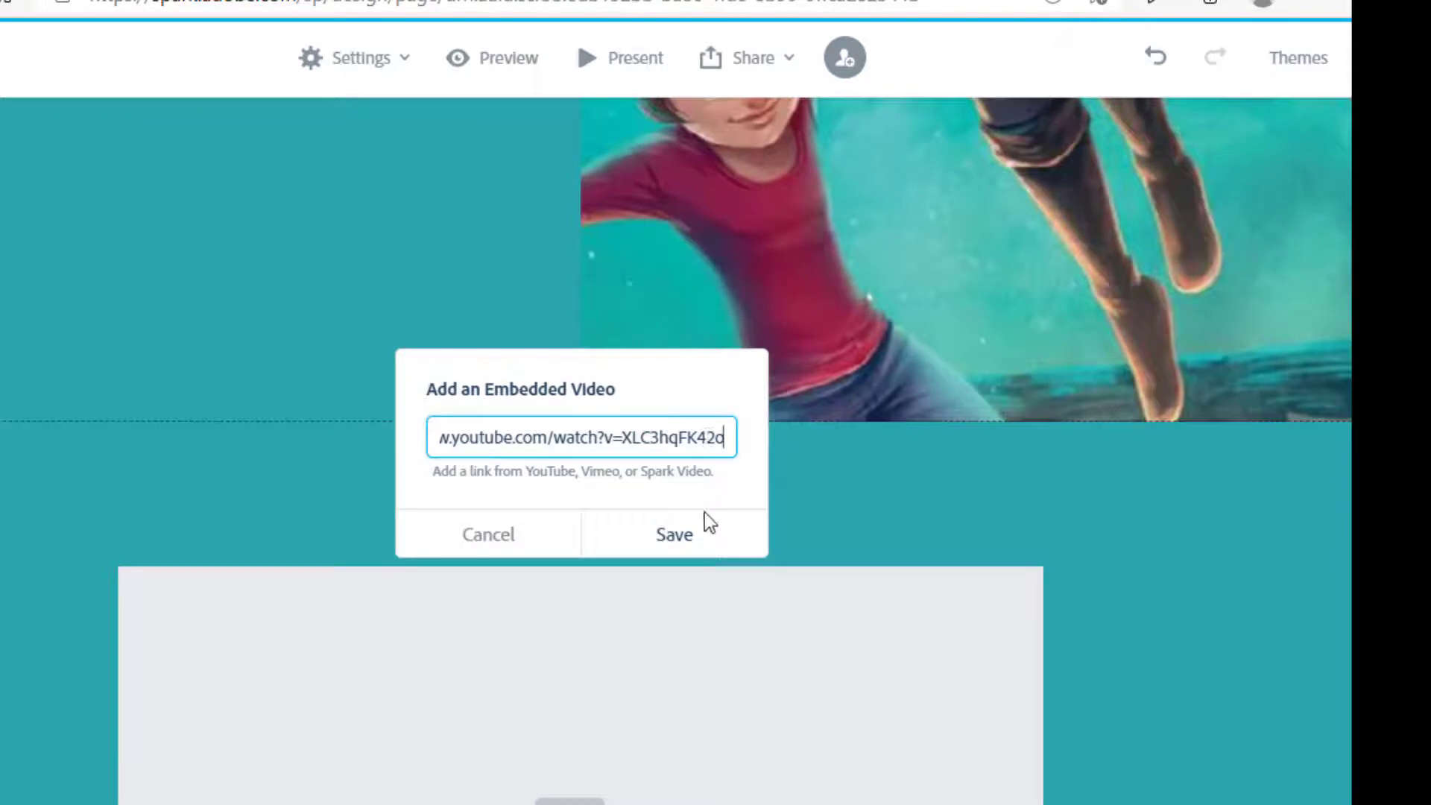
{"action": "left_click", "coordinate": [696, 544]}
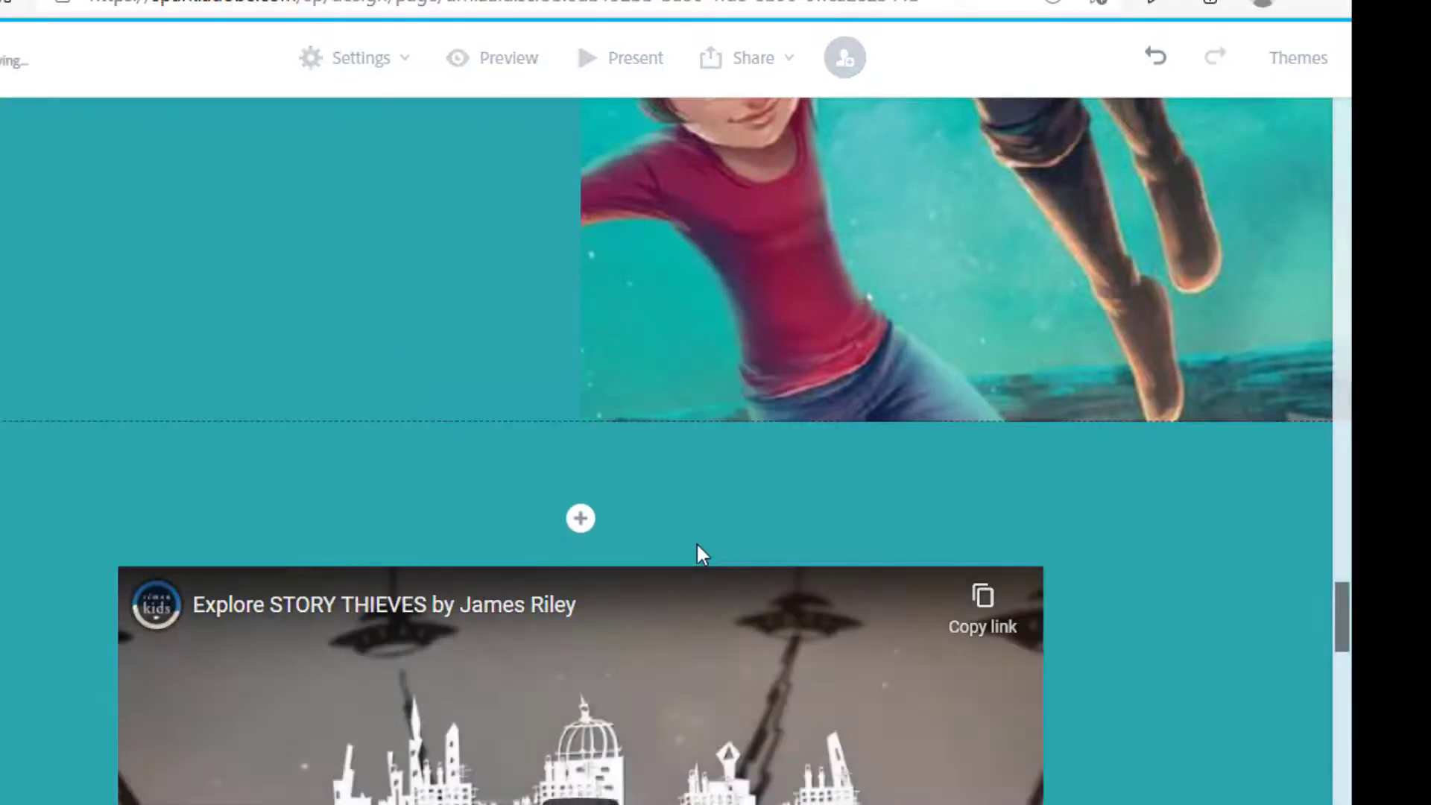
Add a glideshow at the end of the page with the uploaded storythieves image as its background photo, and save it.
{"action": "scroll", "coordinate": [740, 751], "scroll_direction": "down", "scroll_amount": 2}
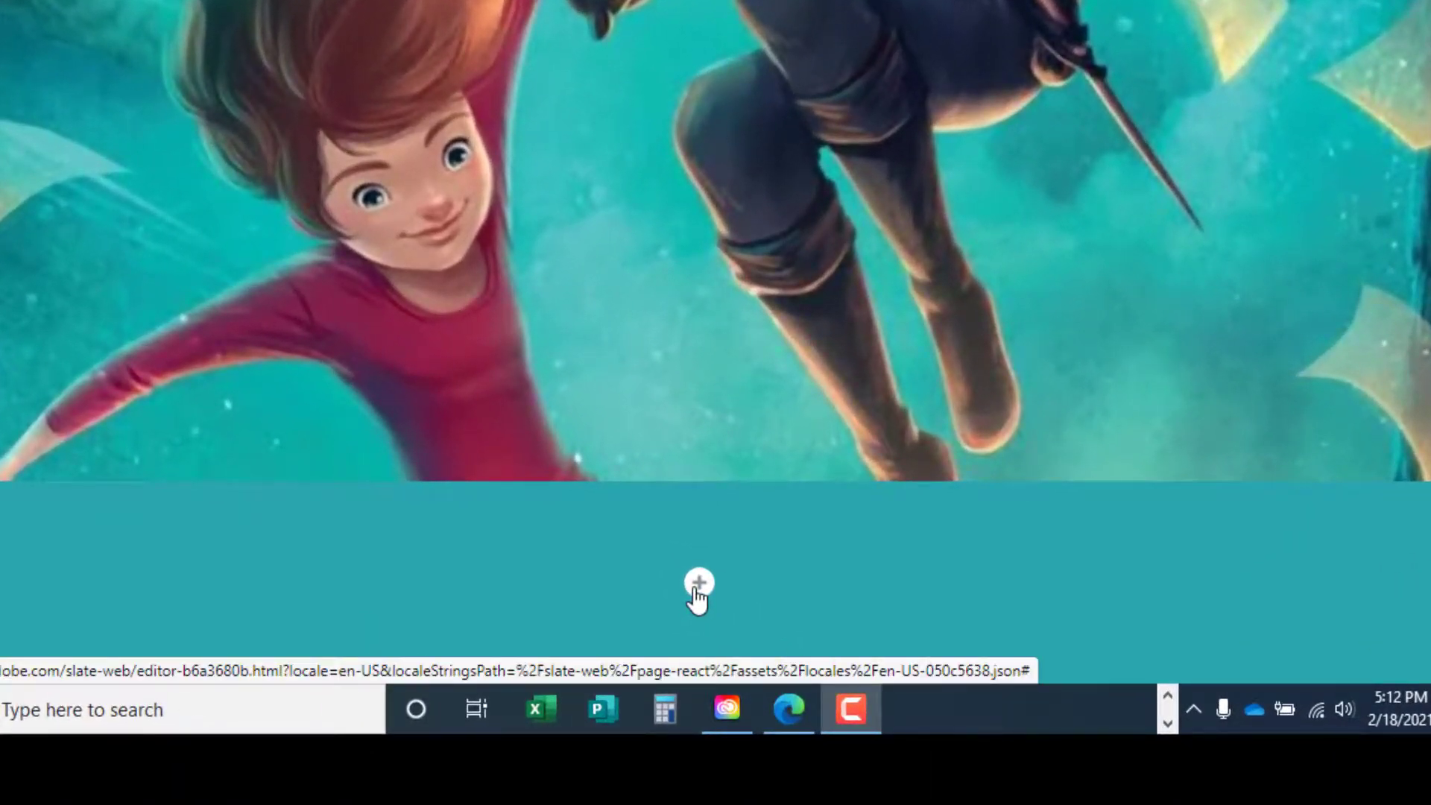
{"action": "left_click", "coordinate": [698, 585]}
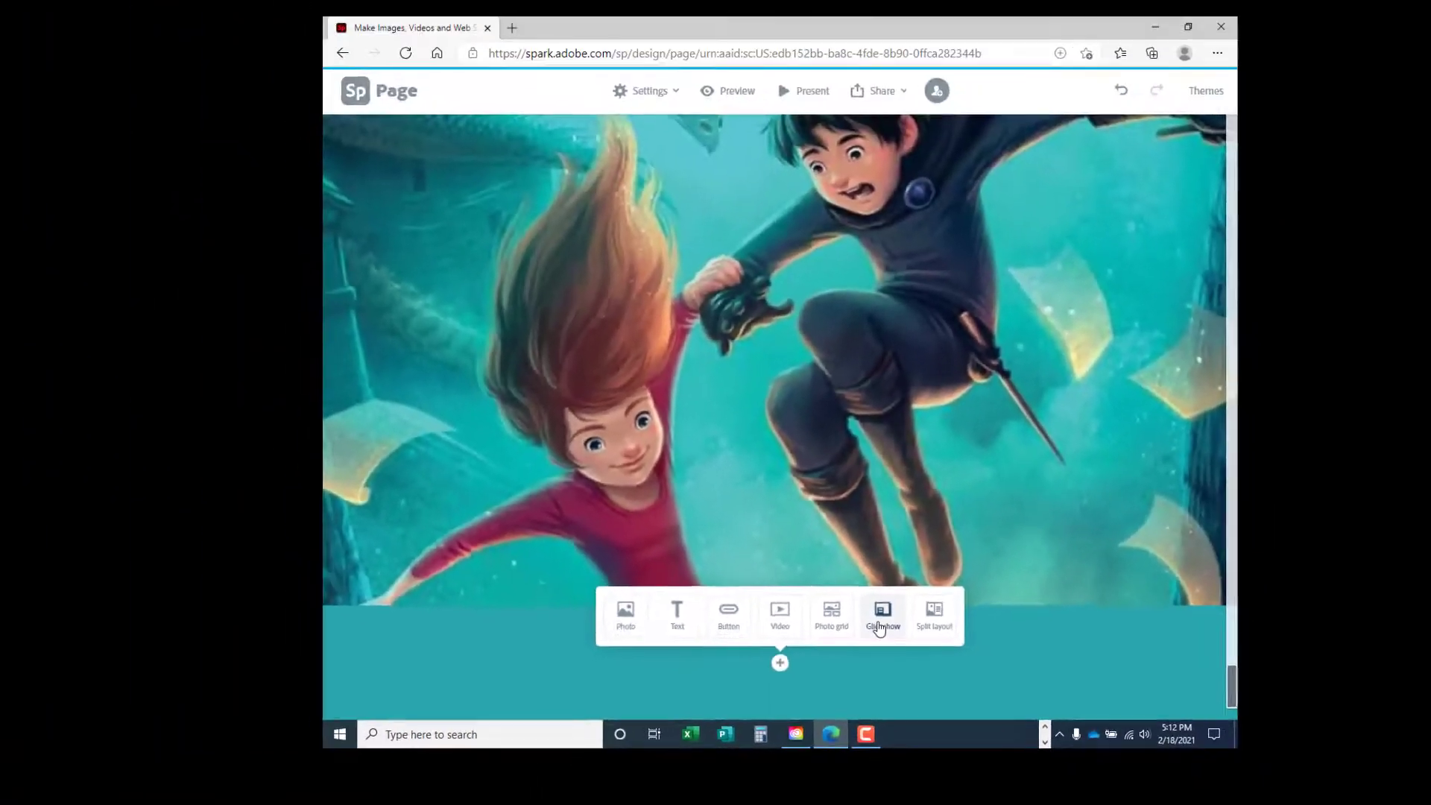
{"action": "left_click", "coordinate": [877, 521]}
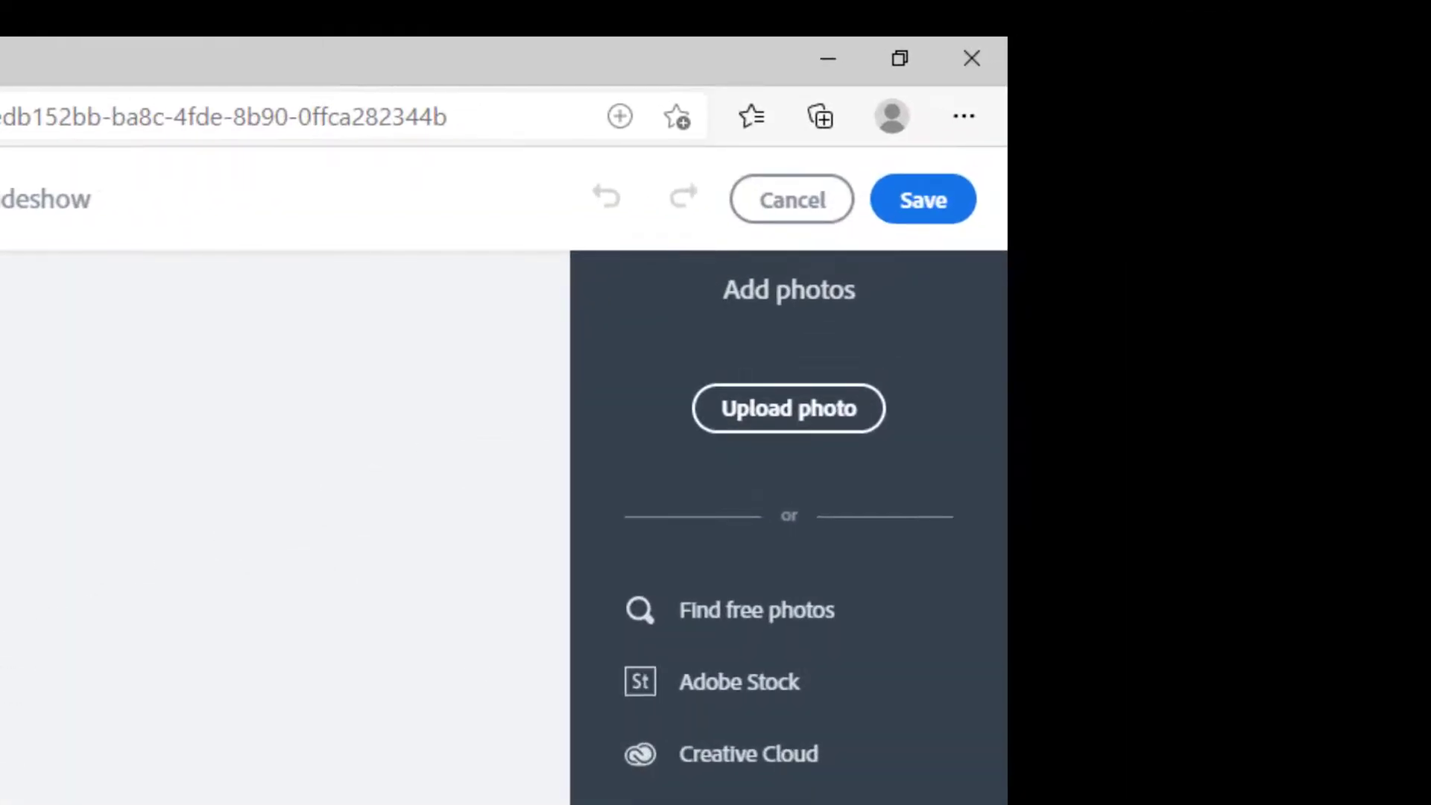
{"action": "left_click", "coordinate": [812, 416]}
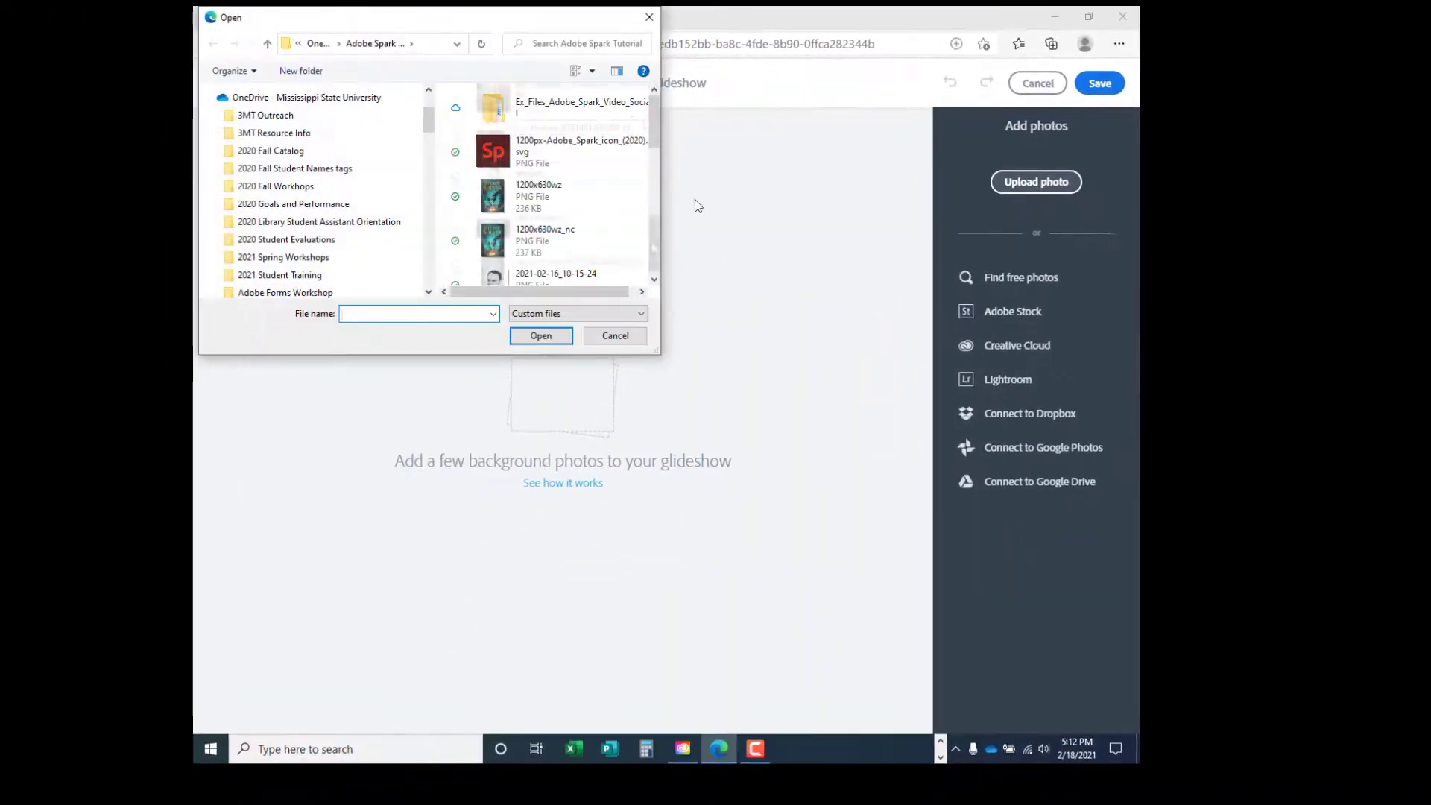
{"action": "scroll", "coordinate": [575, 211], "scroll_direction": "down", "scroll_amount": 5}
{"action": "left_click", "coordinate": [471, 226]}
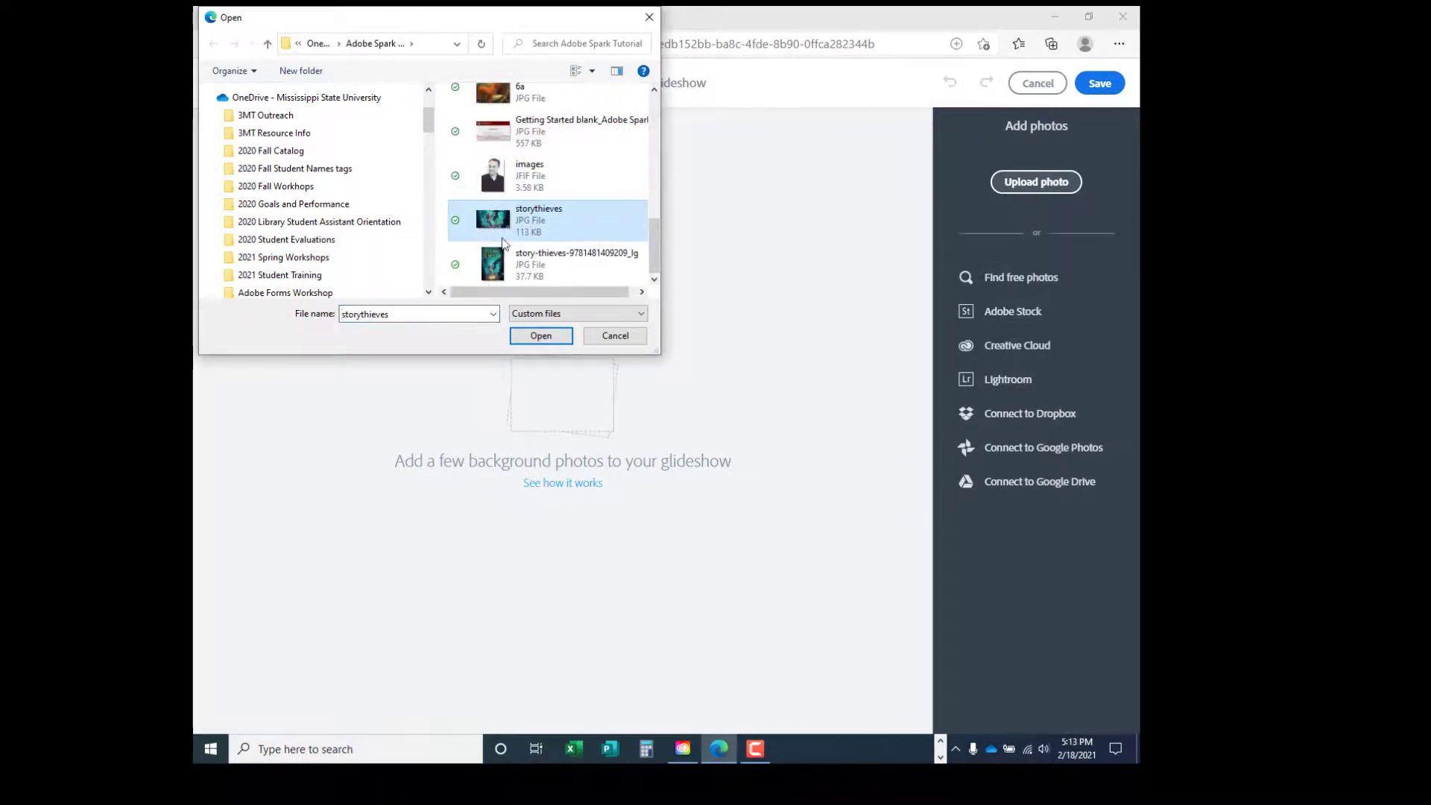
{"action": "left_click", "coordinate": [548, 343]}
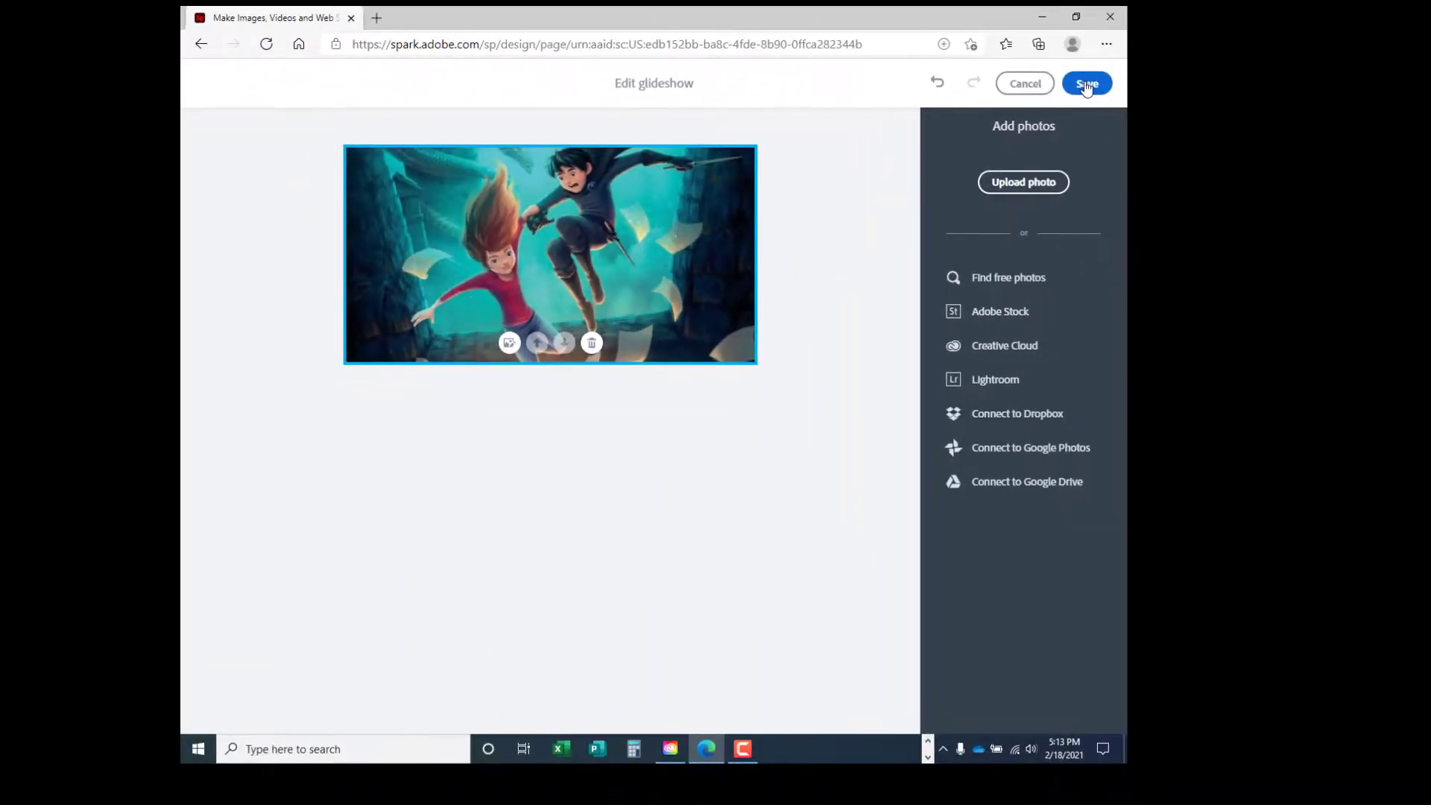
{"action": "left_click", "coordinate": [1087, 85]}
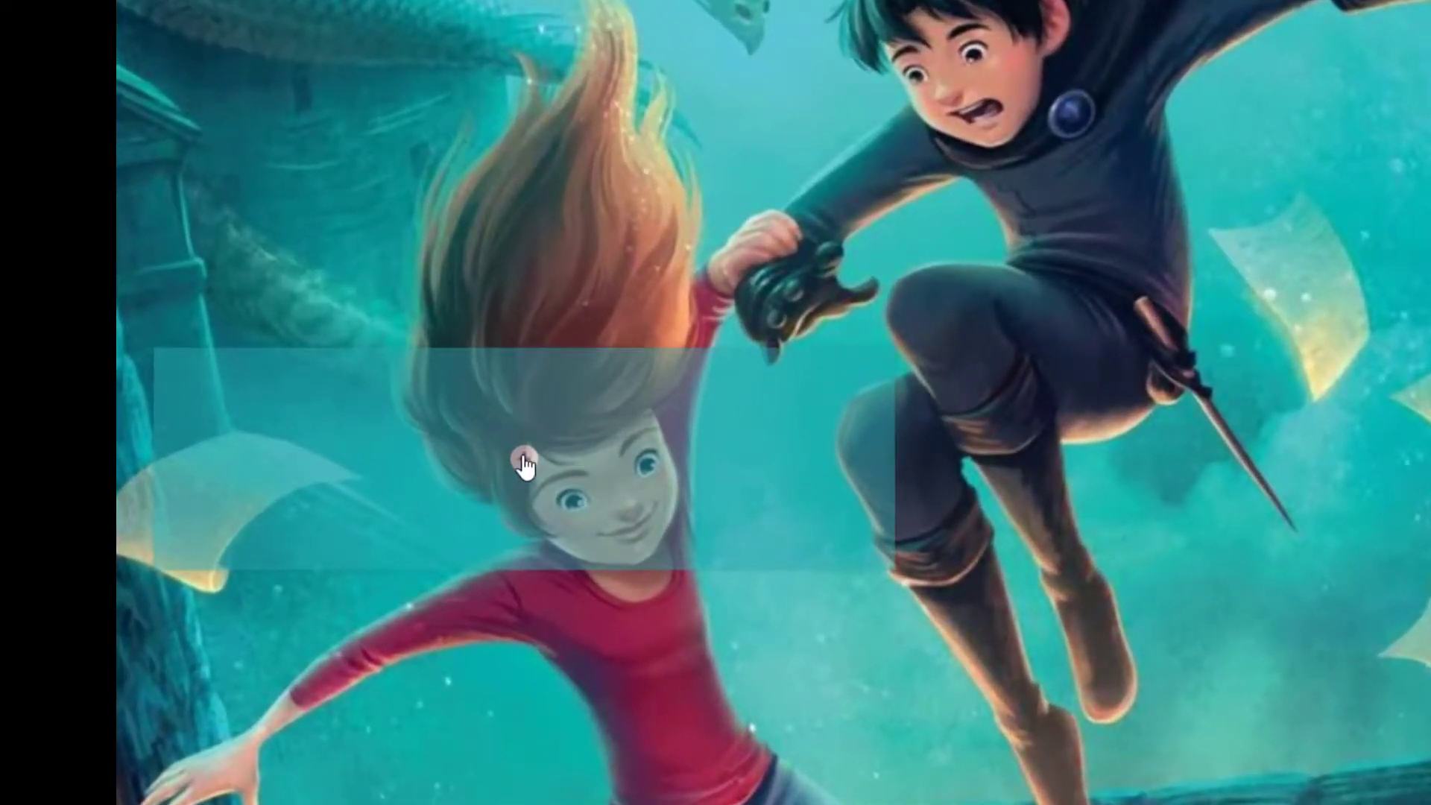
{"action": "left_click", "coordinate": [525, 462]}
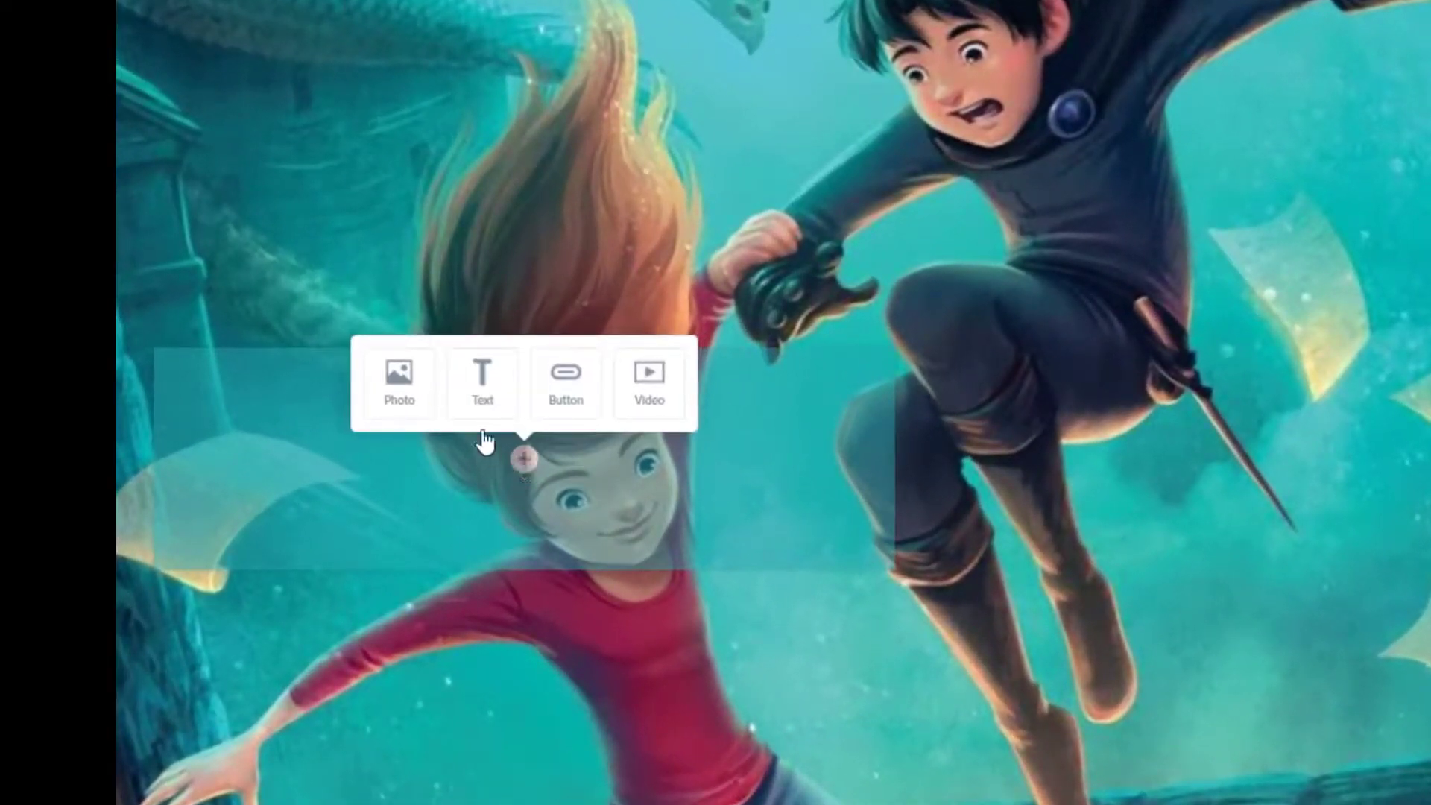
{"action": "left_click", "coordinate": [483, 403]}
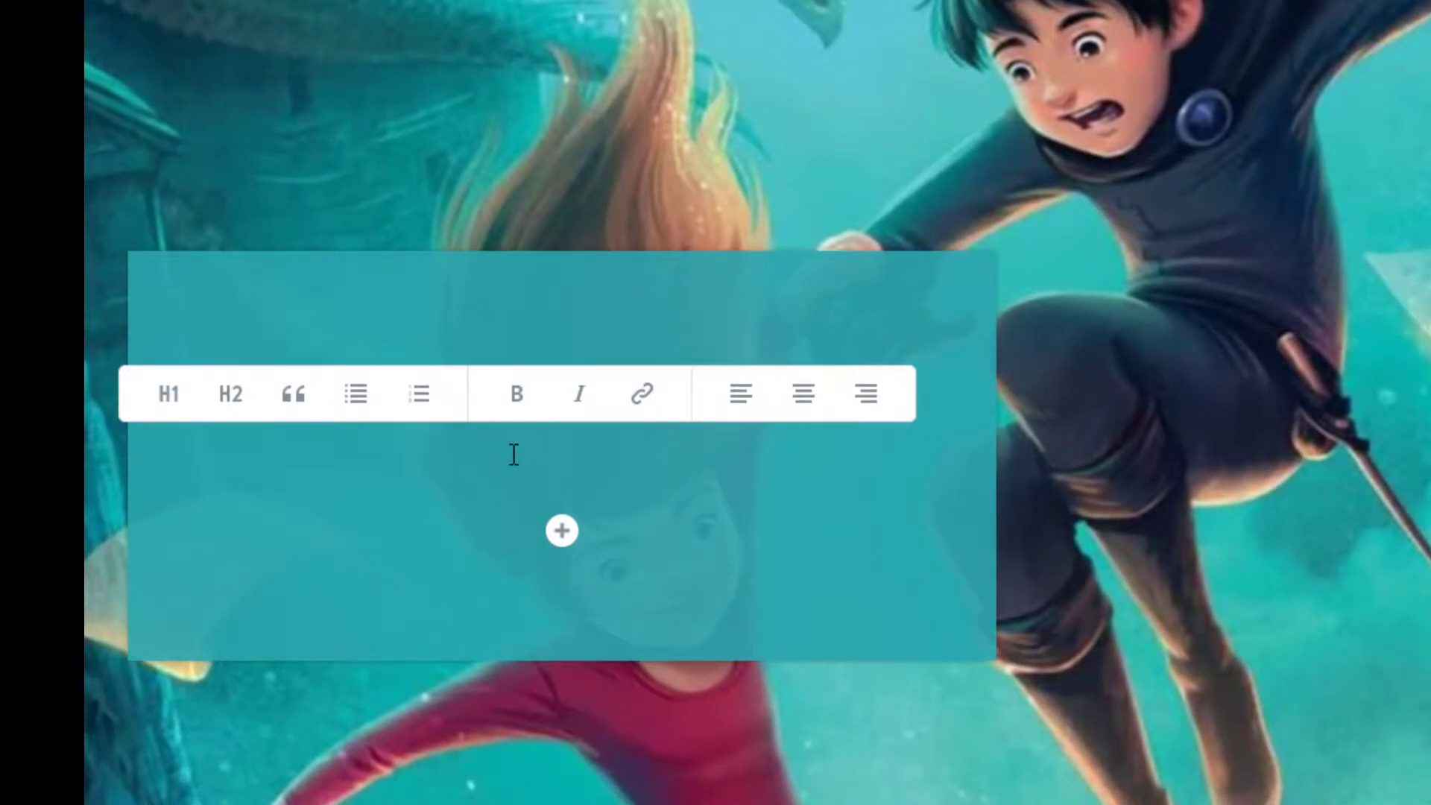
{"action": "type", "text": "Ima"}
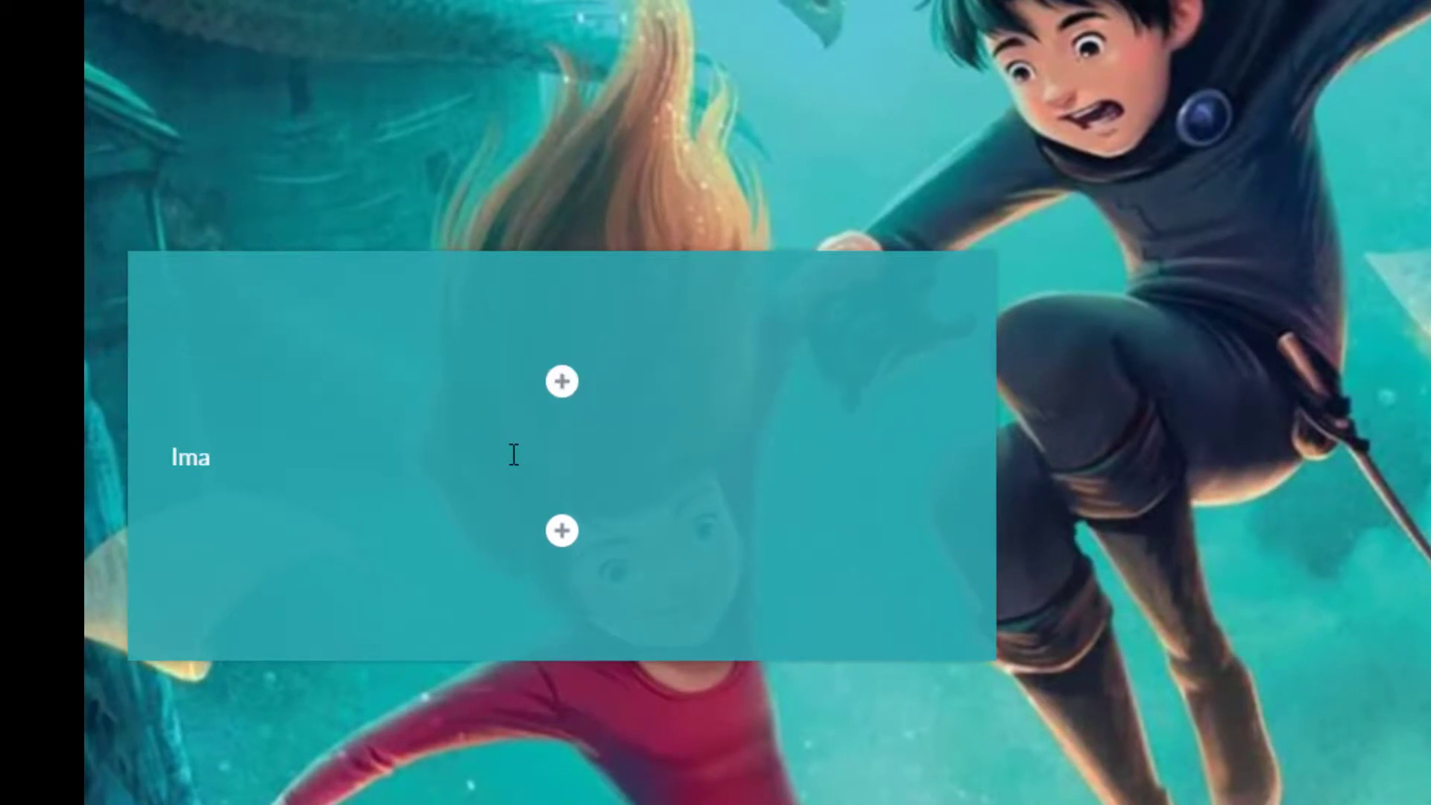
{"action": "type", "text": "ge :"}
{"action": "type", "text": "https://www.youtube.com/watch?v=XLC3hqFK42o"}
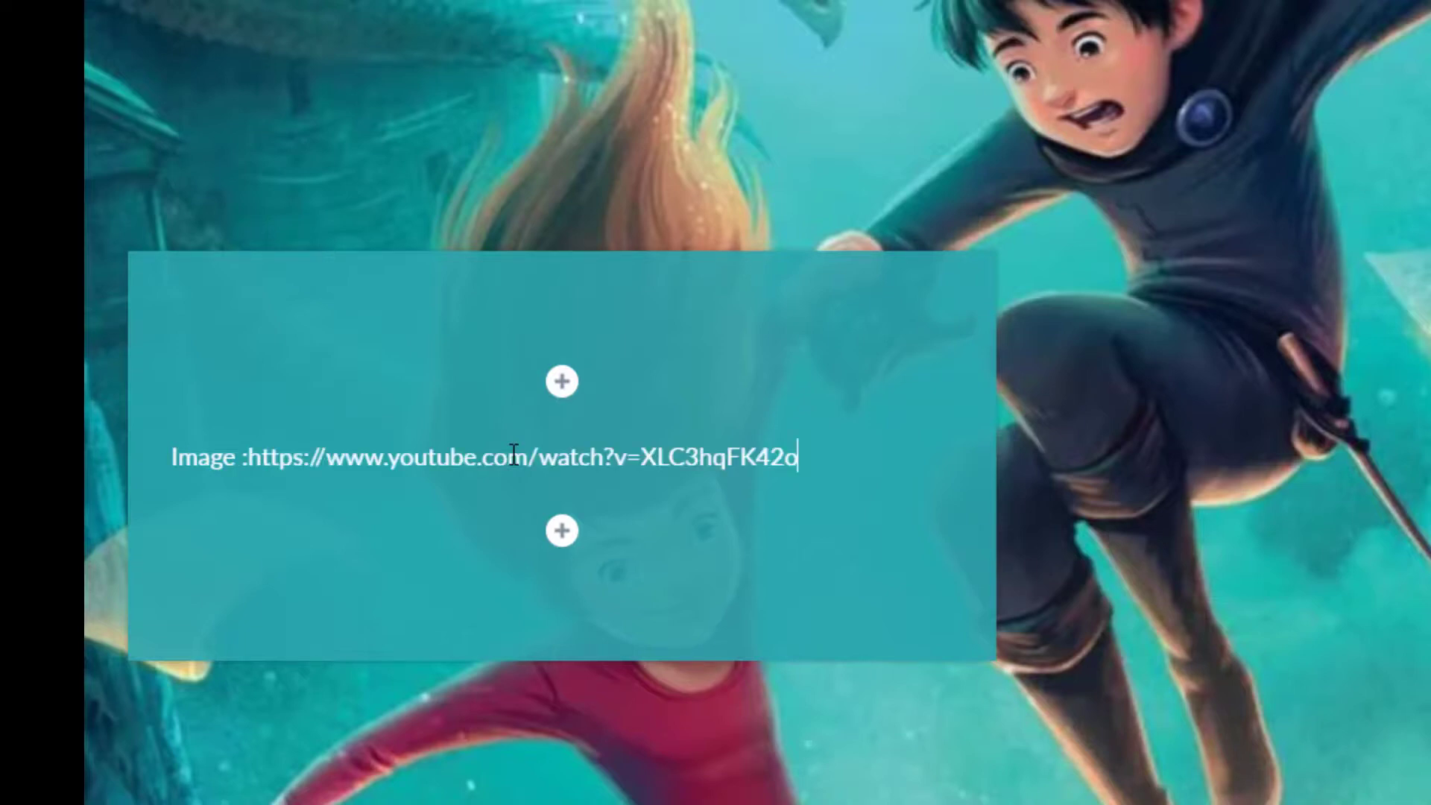
{"action": "key", "text": "Return"}
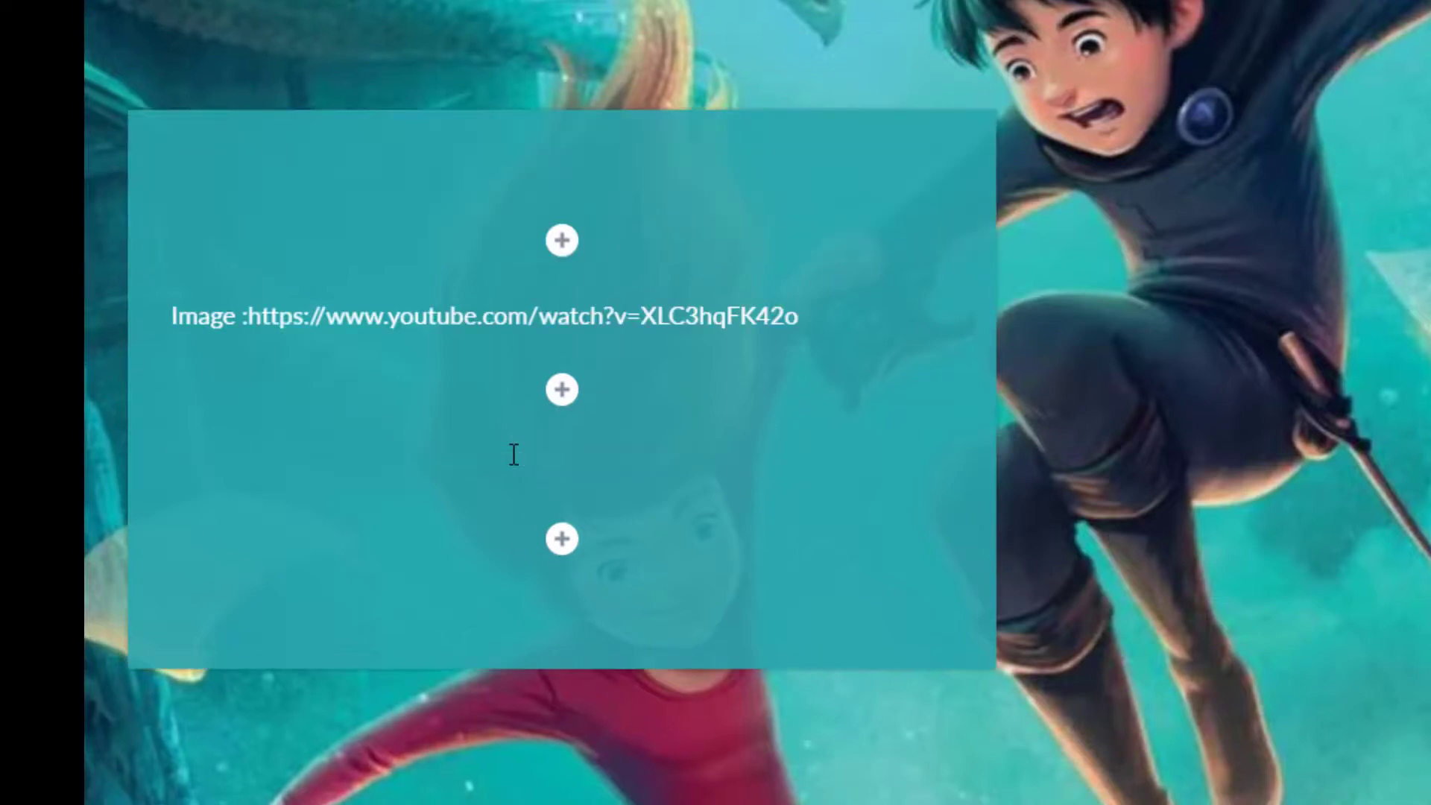
{"action": "type", "text": "Video:"}
{"action": "type", "text": "https://www.youtube.com/watch?v=XLC3hqFK42o"}
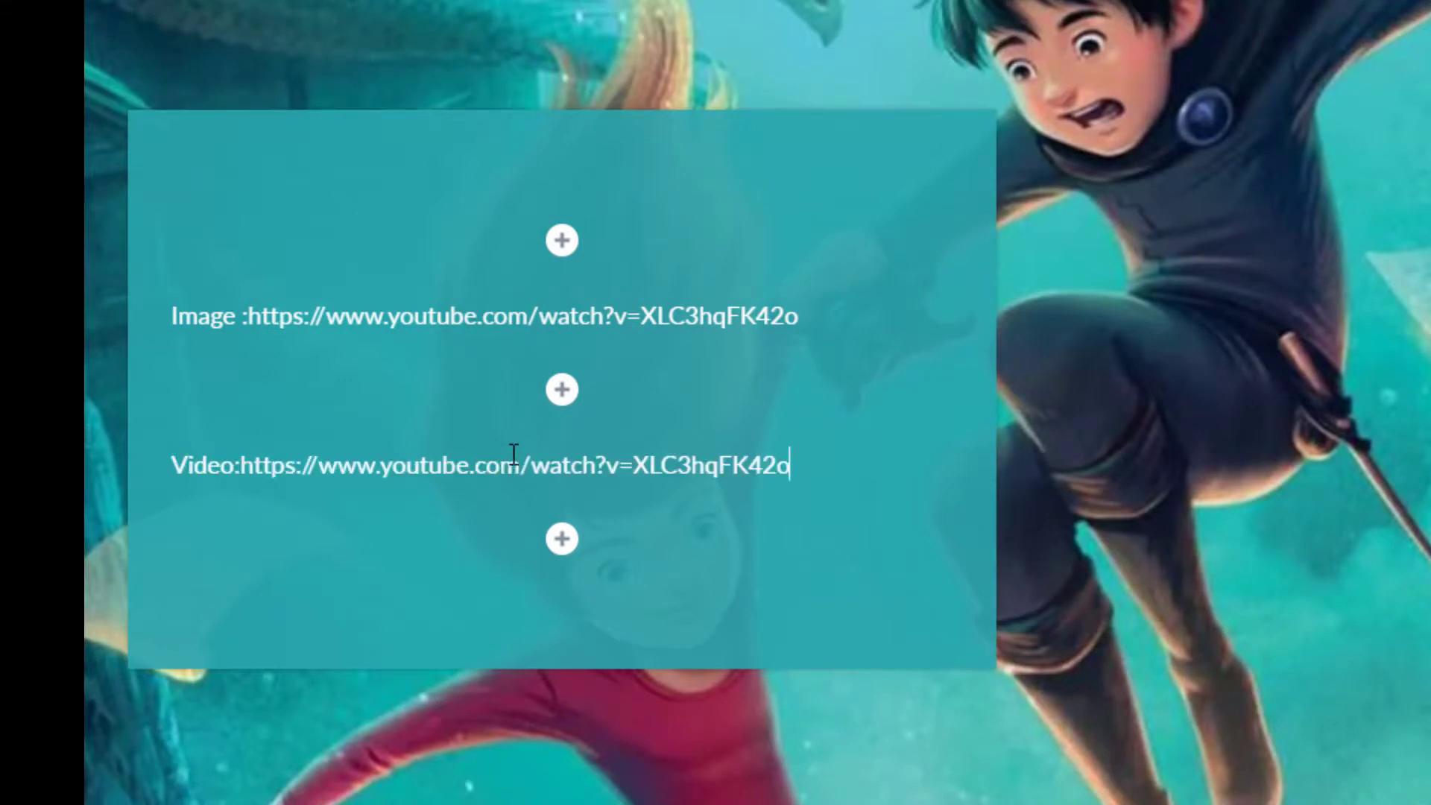
{"action": "key", "text": "Return"}
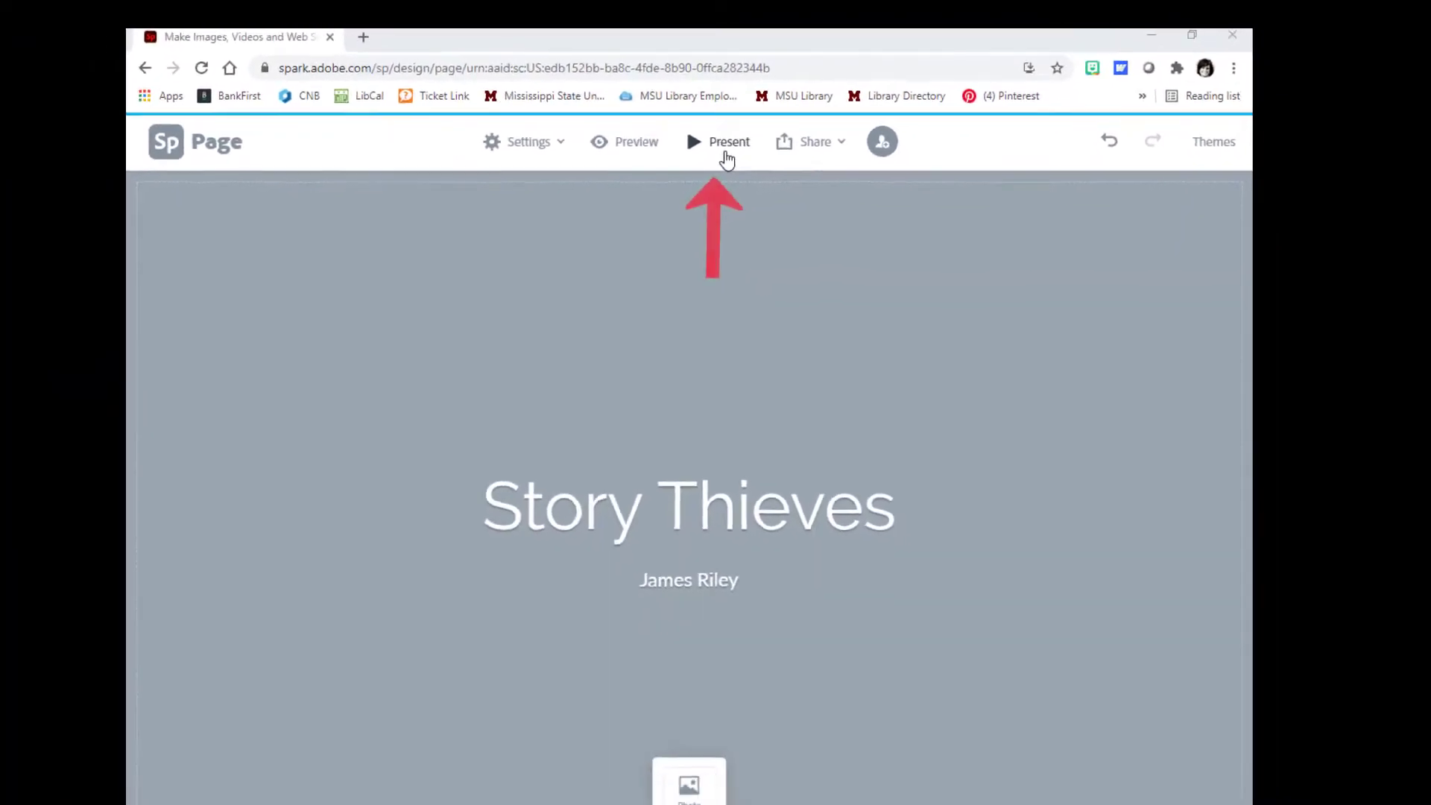
Present the Story Thieves page and view it from the title section down to the author section.
{"action": "left_click", "coordinate": [769, 137]}
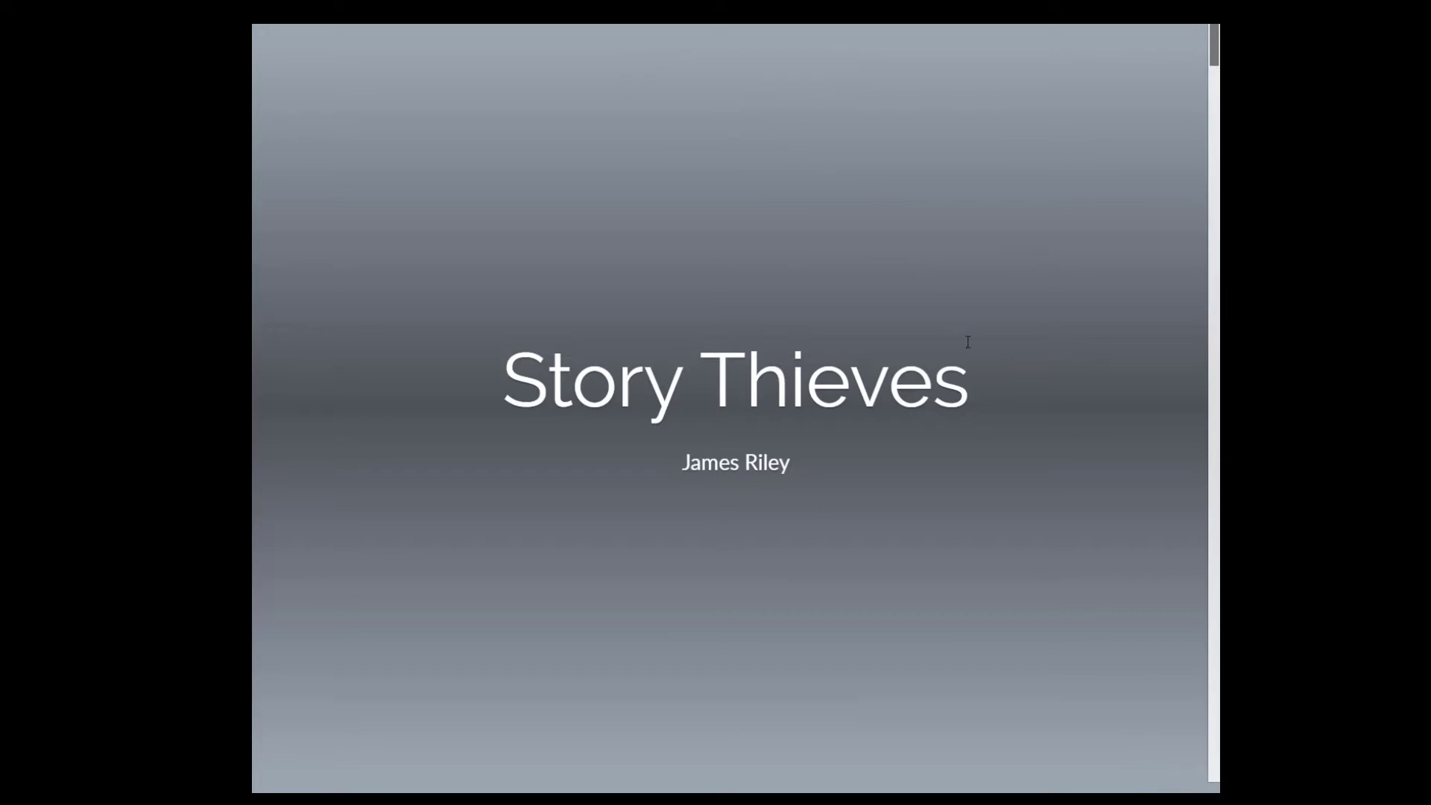
{"action": "scroll", "coordinate": [774, 553], "scroll_direction": "down", "scroll_amount": 3}
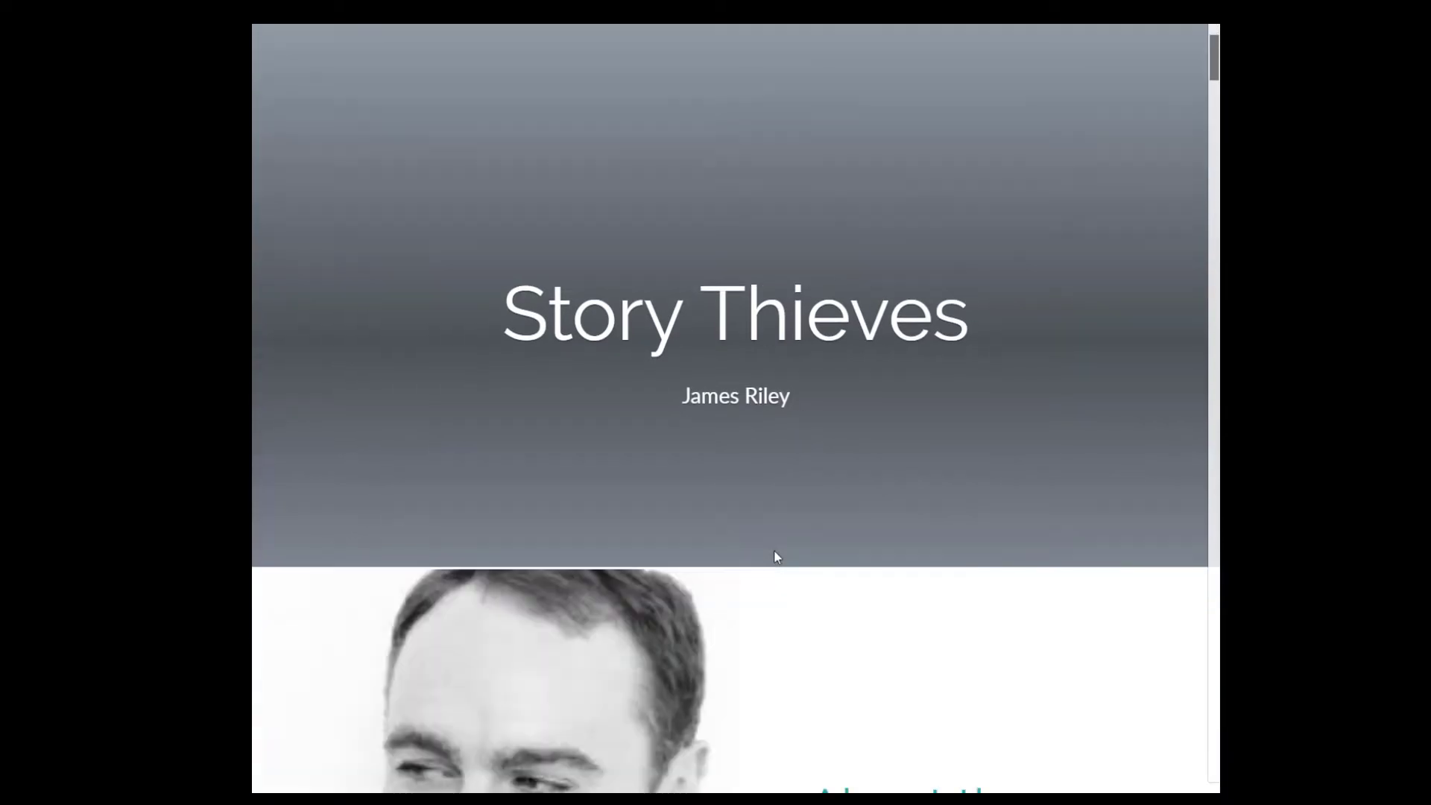